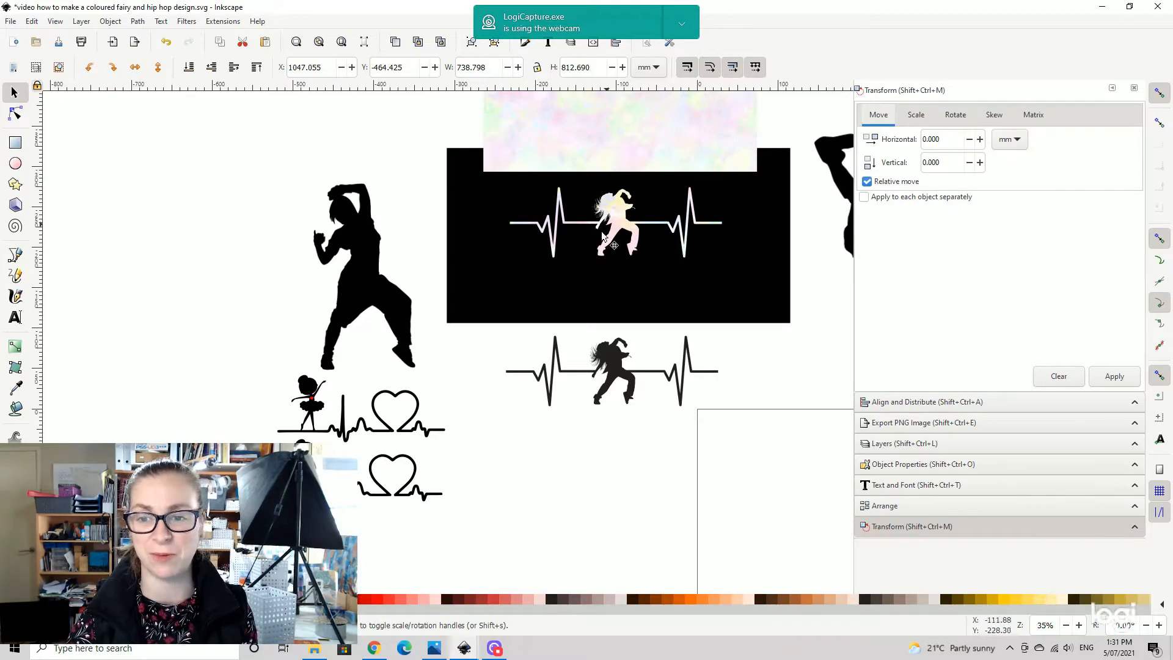
- Examine the black heartbeat dancer design, its pastel-textured version on the black background, and the pastel texture image
drag(700, 247, 724, 299)
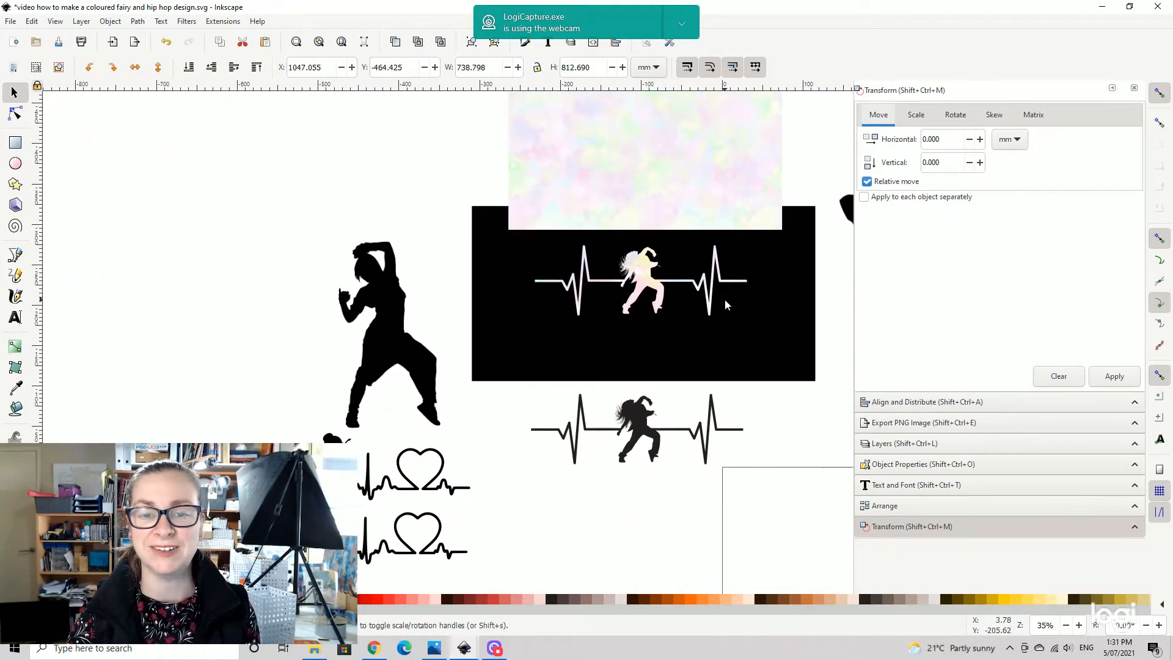
ctrl+scroll(692, 328, up, 3)
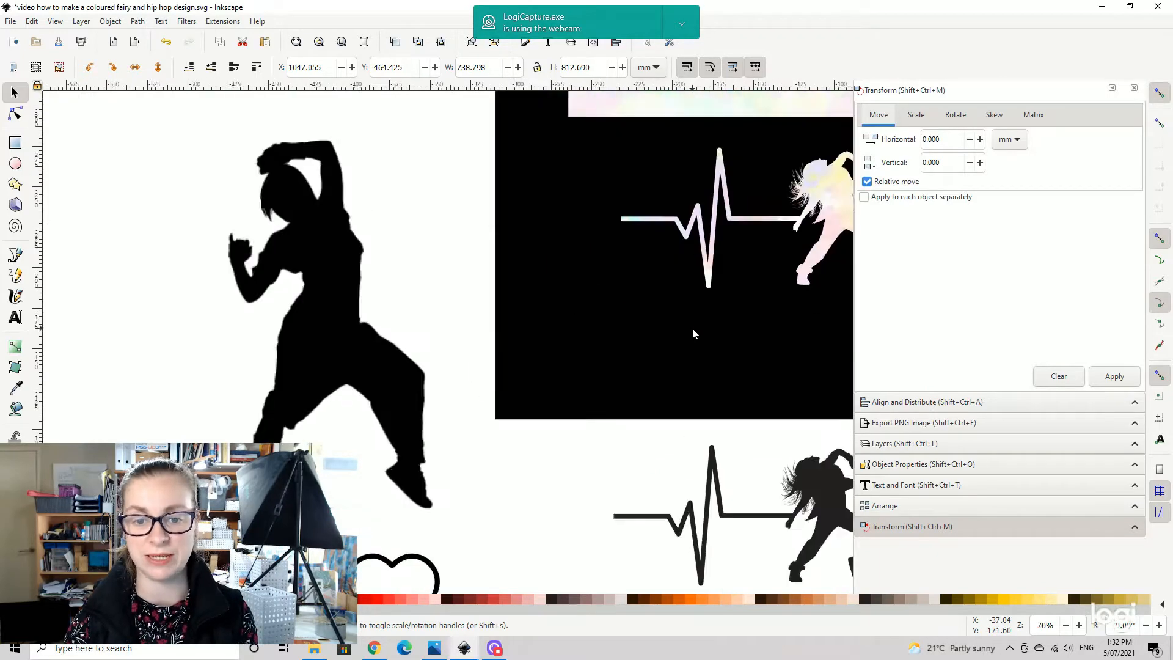
drag(671, 489, 649, 280)
drag(671, 395, 604, 307)
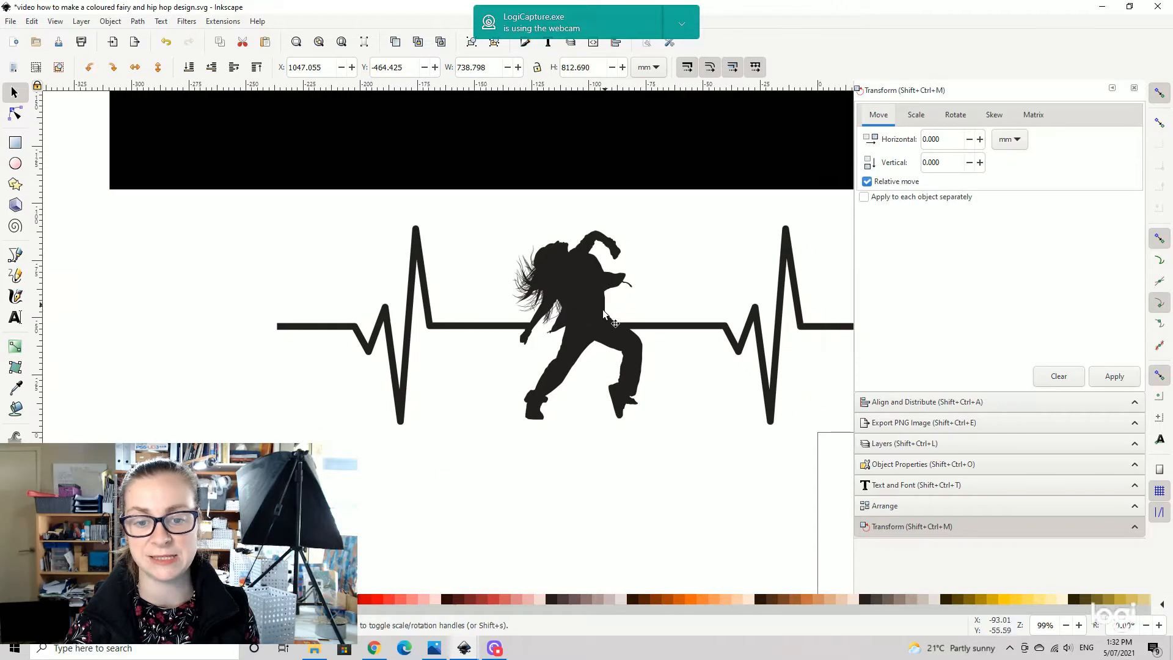
drag(657, 233, 661, 499)
drag(648, 319, 638, 451)
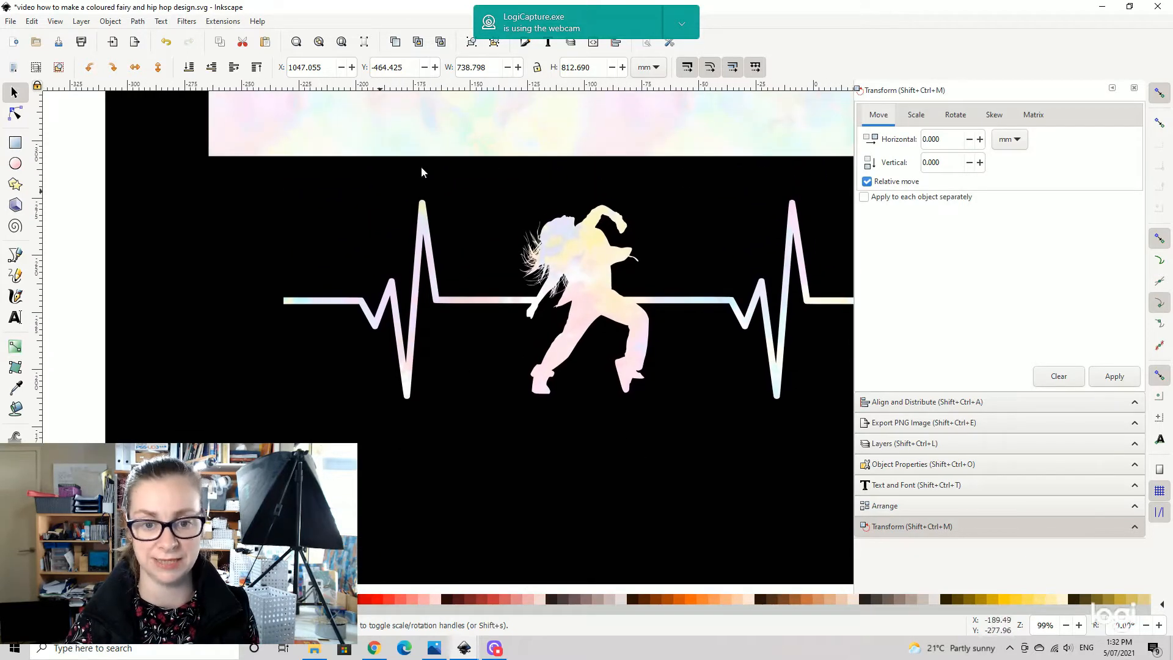
drag(632, 243, 610, 458)
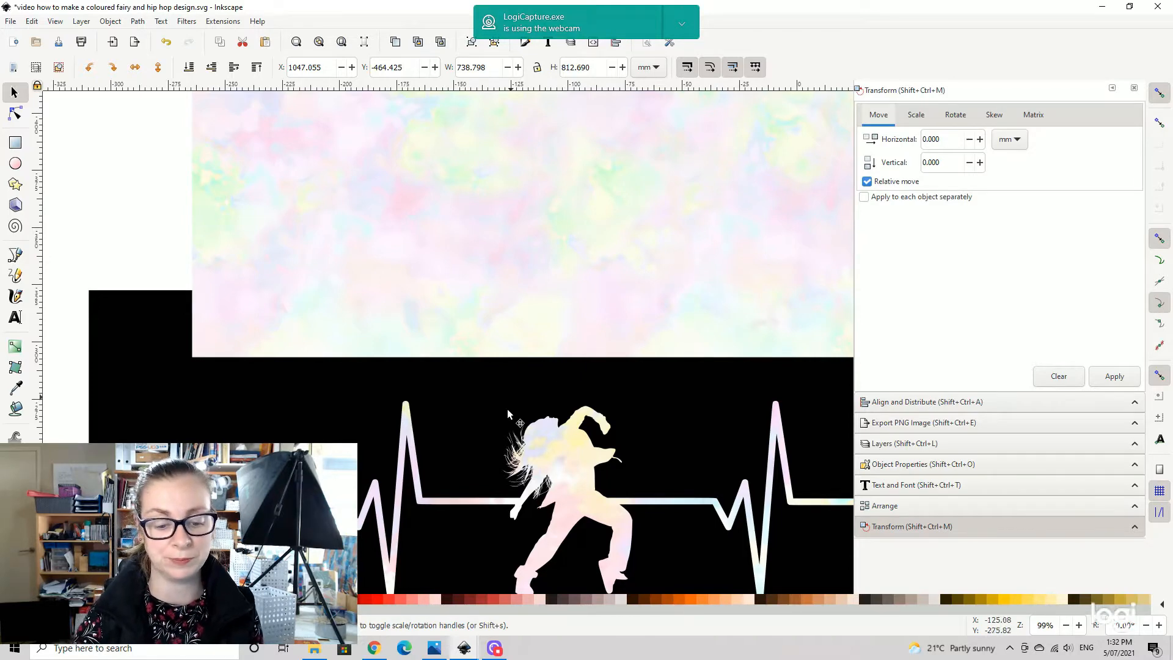
- Switch to Chrome and view the Creative Fabrica pages for Vintage Dragonflies Digital Paper and Gold Wavy Lines
click(376, 649)
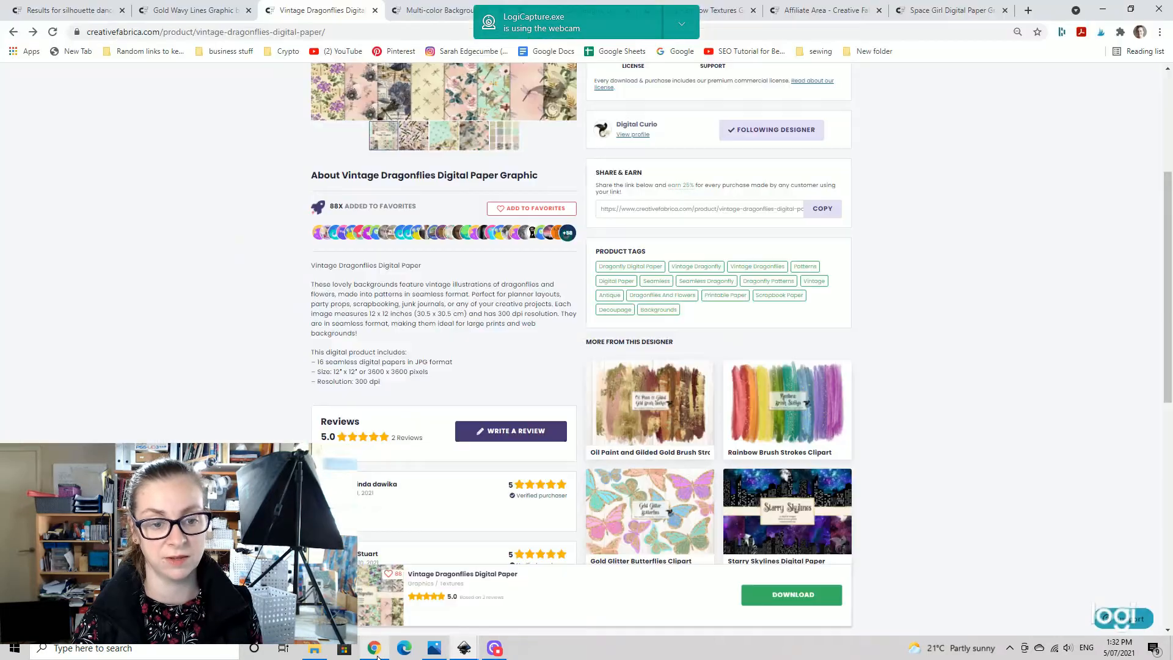
scroll(579, 243, up, 5)
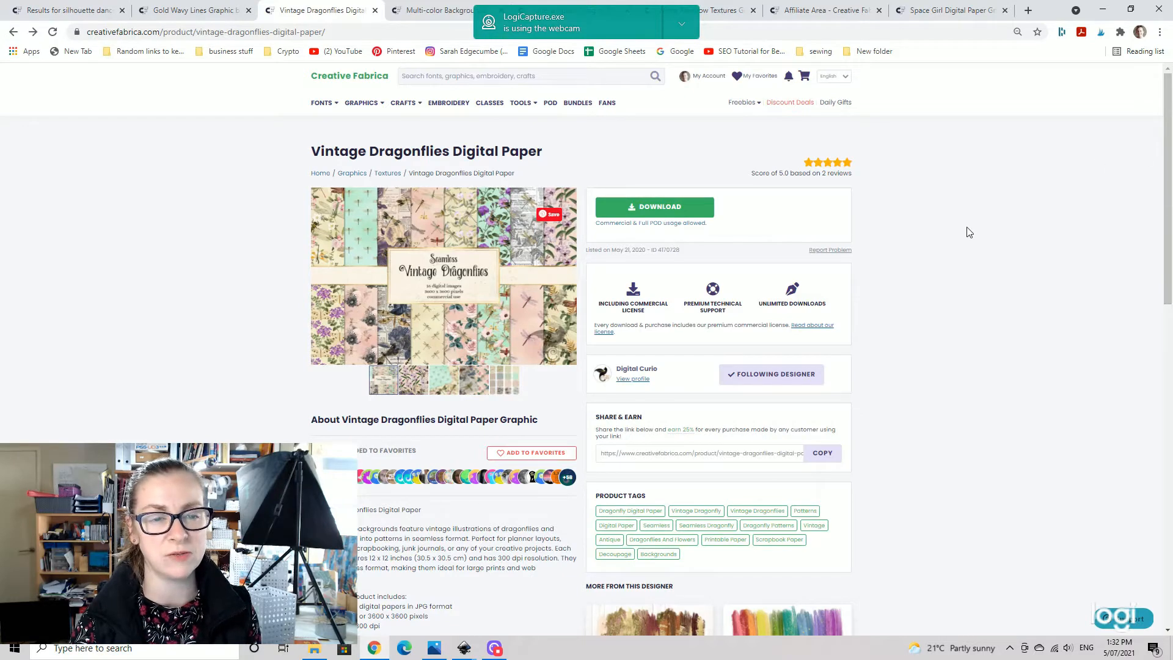
mouse_move(739, 98)
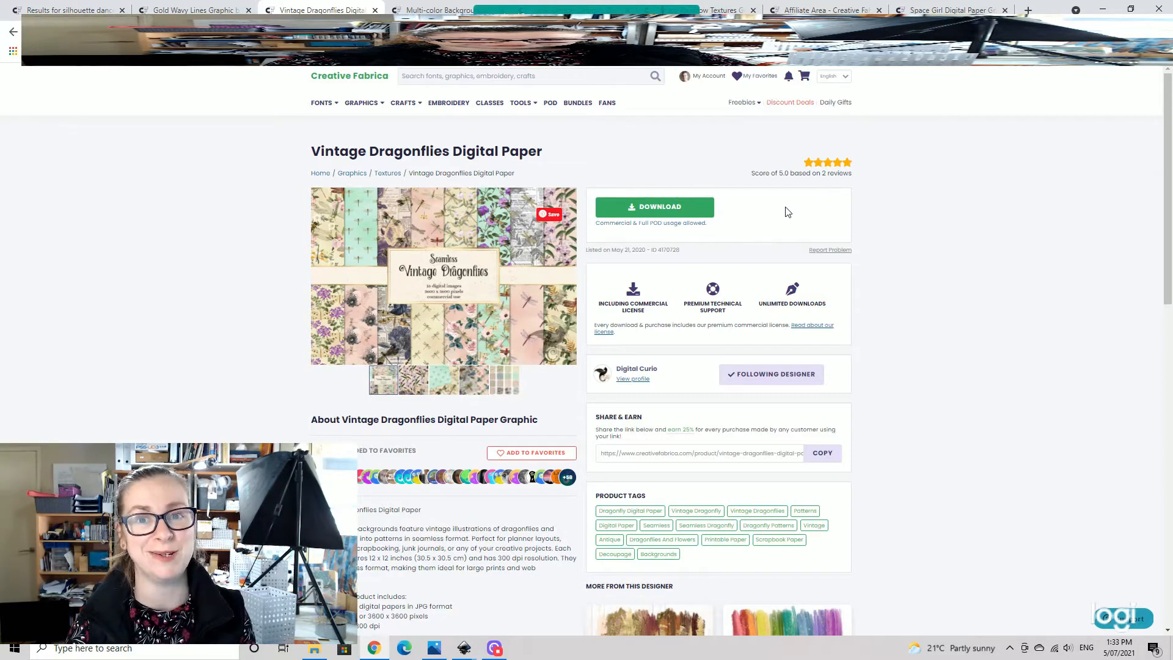
click(190, 10)
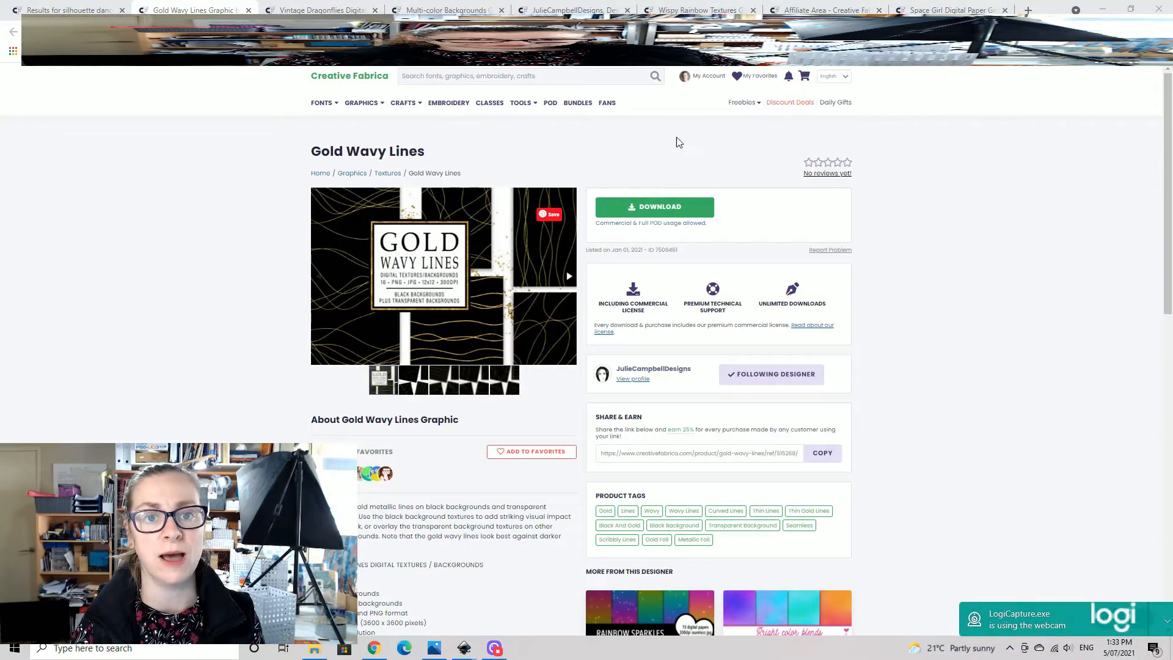
- Browse the texture and foil packs in the Gold Wavy Lines designer's Creative Fabrica shop
click(561, 10)
scroll(660, 267, down, 5)
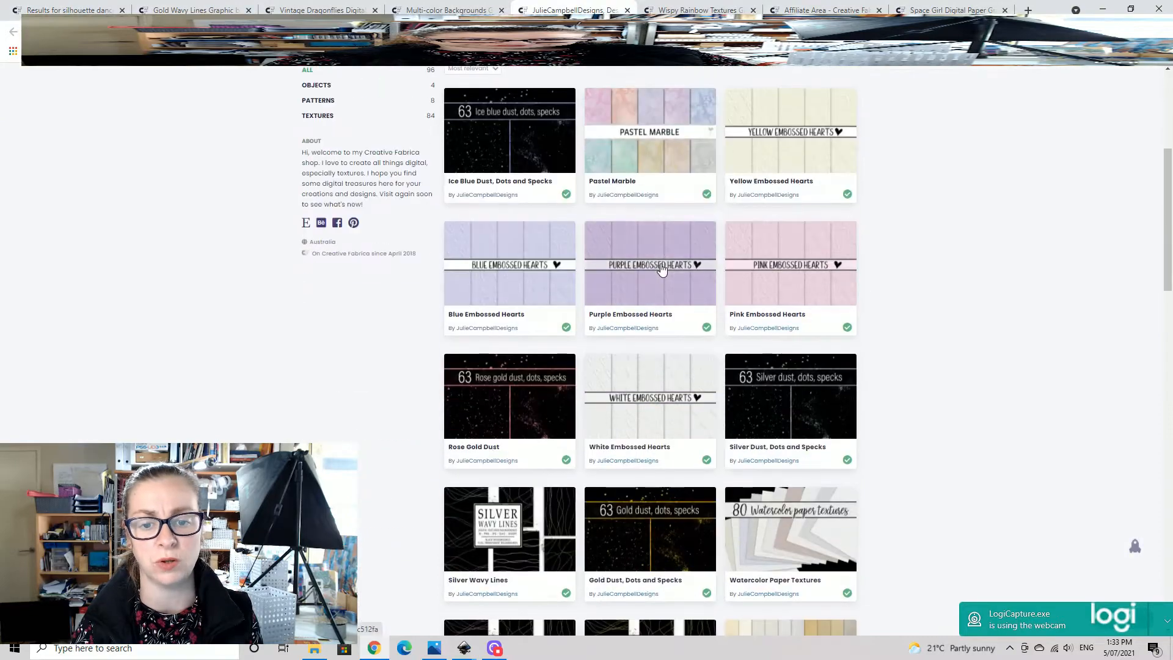
scroll(698, 291, down, 5)
scroll(698, 291, up, 12)
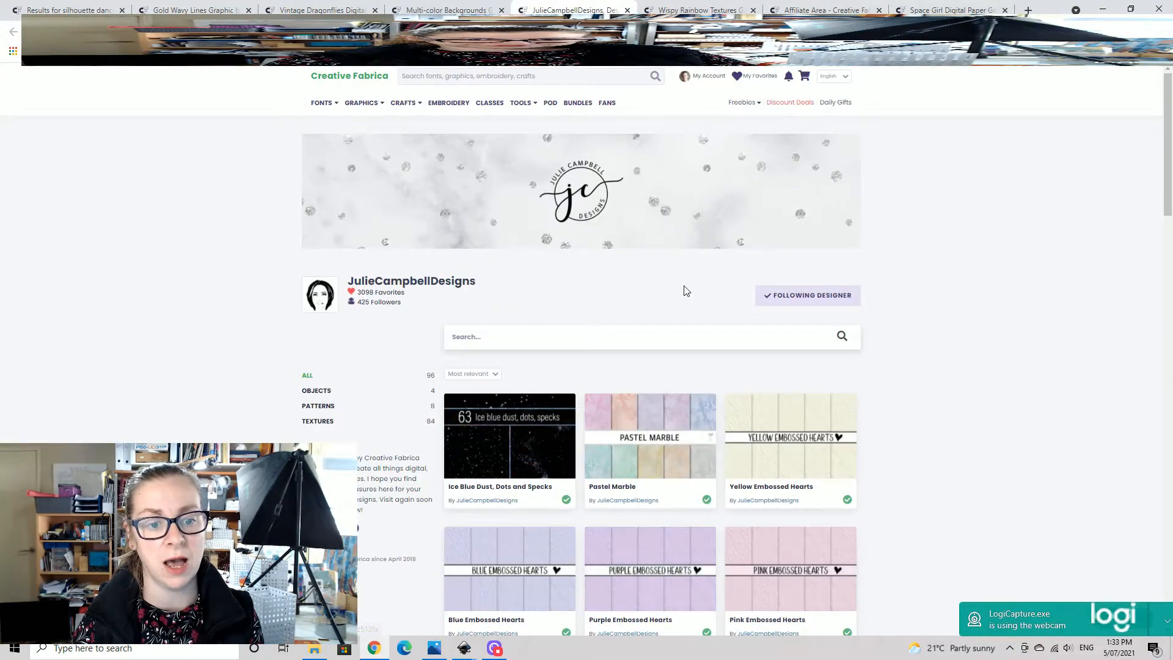
scroll(686, 291, down, 10)
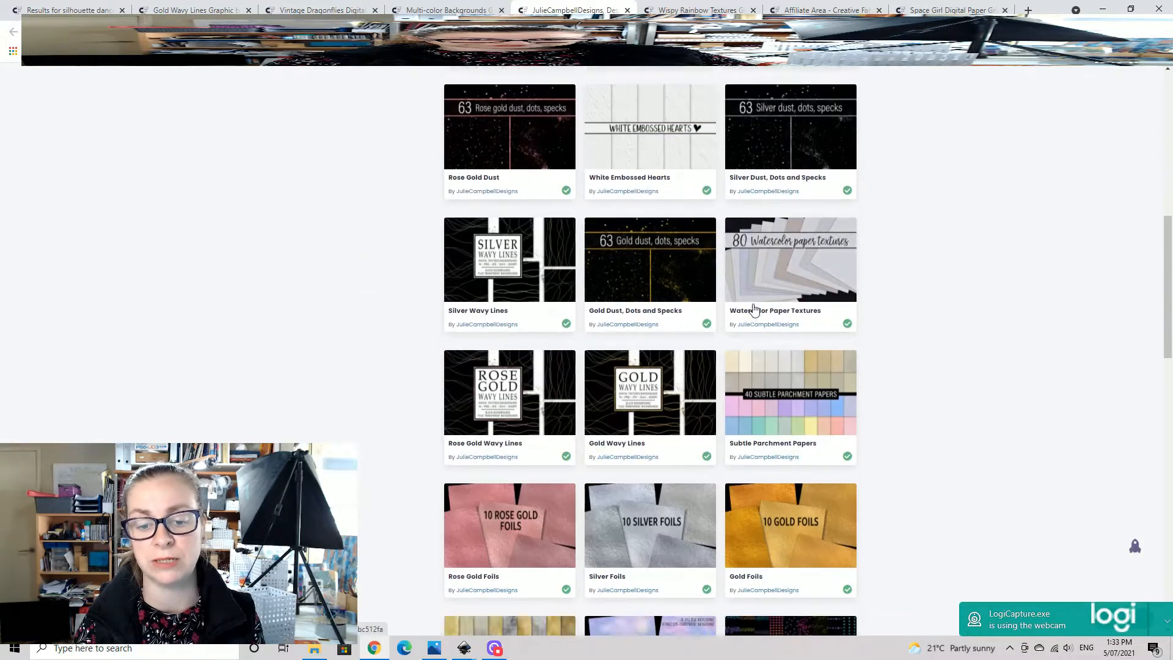
scroll(754, 310, down, 7)
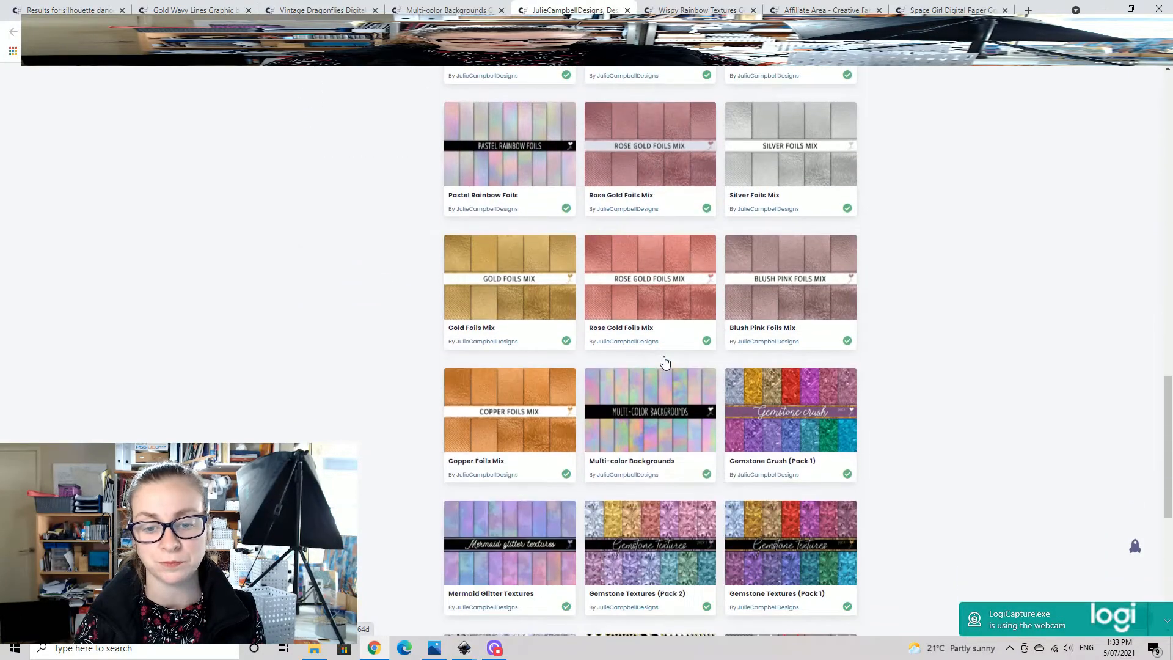
- Look through the preview images of the Multi-color Backgrounds pack
click(452, 9)
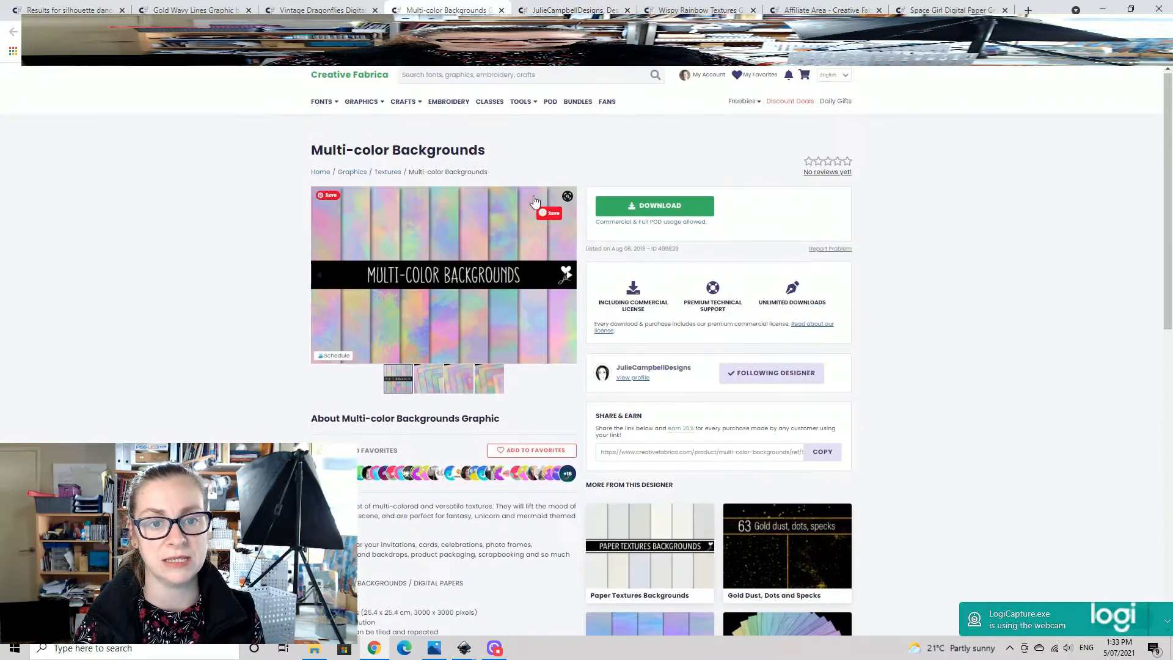
click(432, 391)
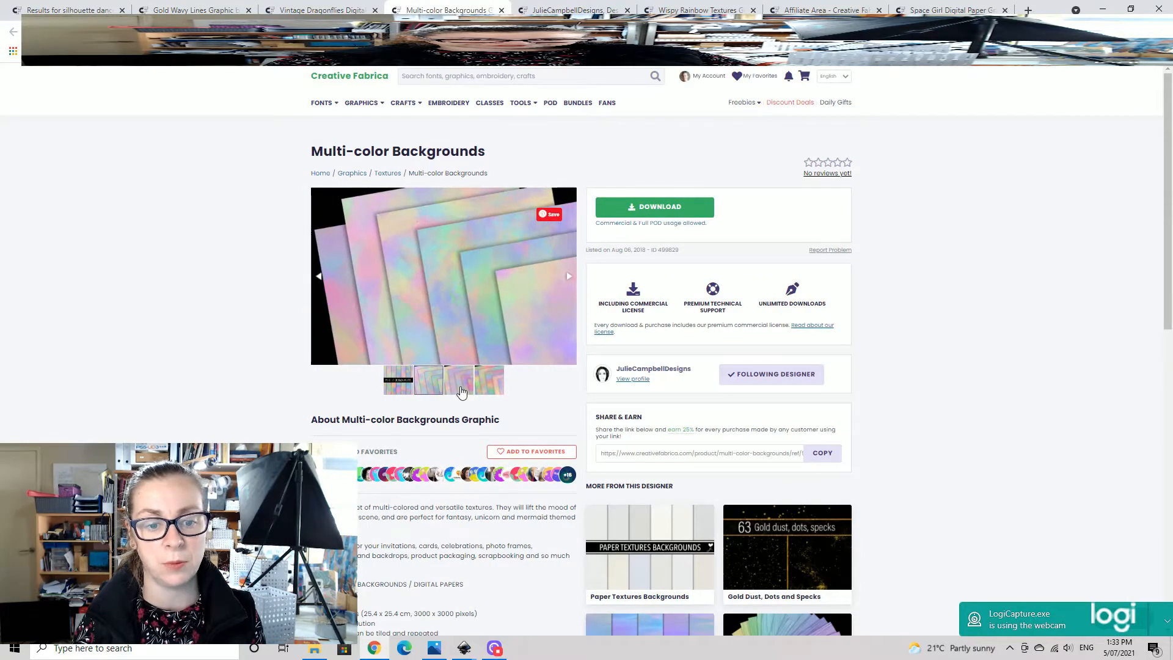
click(461, 388)
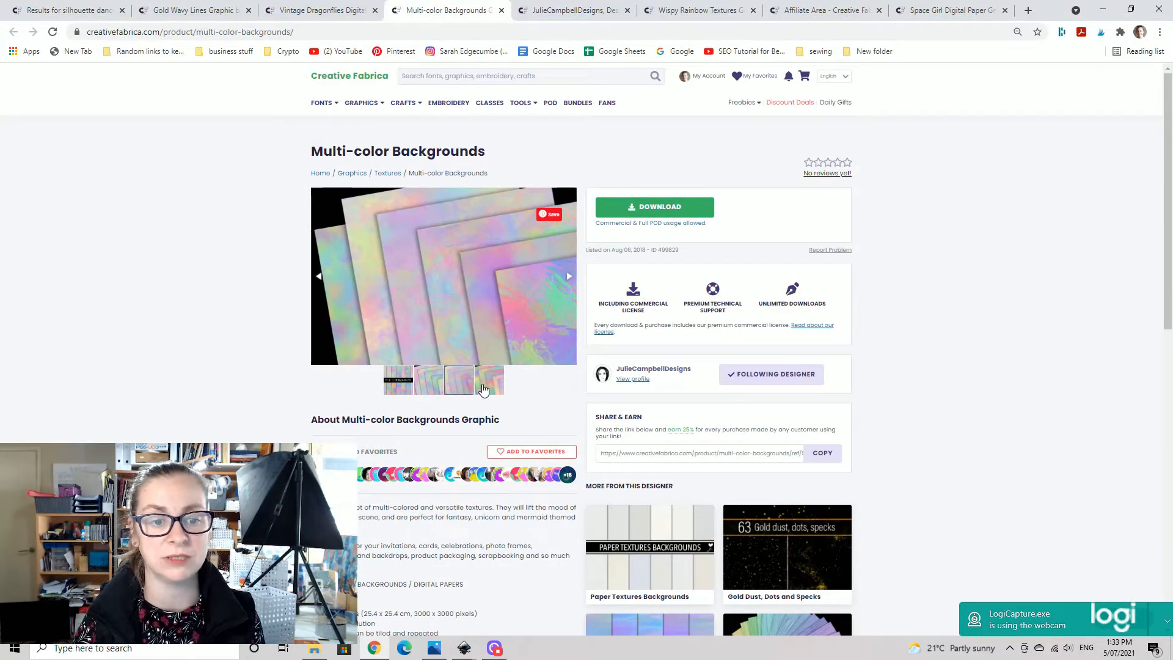
click(483, 390)
- Revisit the Vintage Dragonflies page and browse the search results for silhouette dancer graphics
click(322, 10)
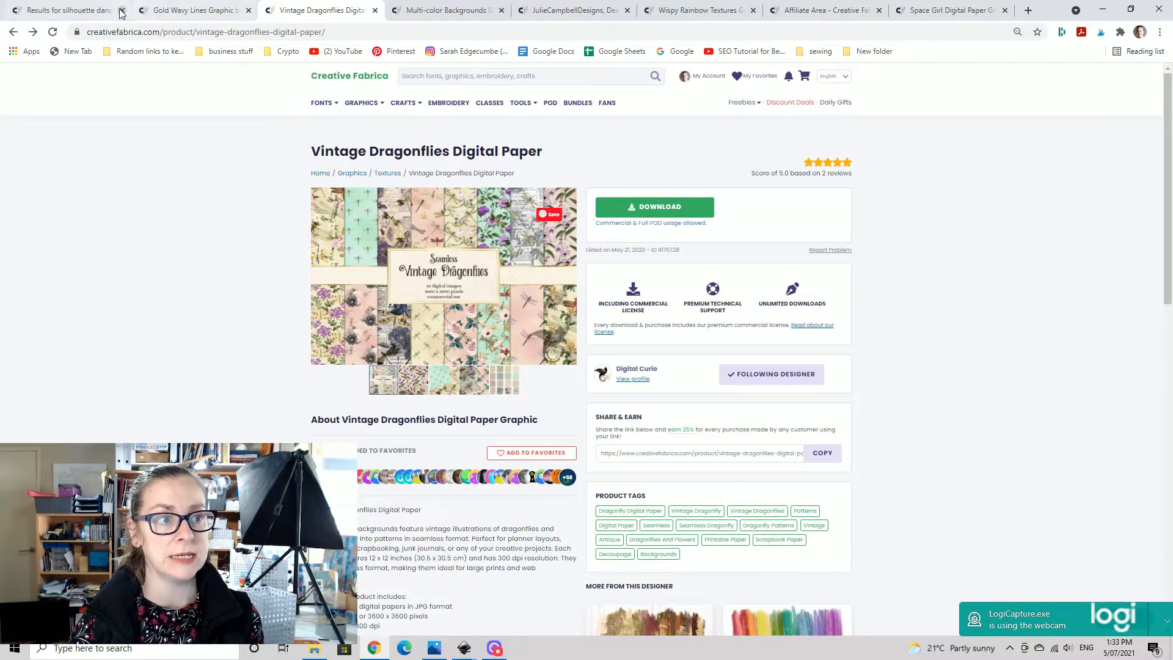
click(82, 17)
scroll(873, 316, up, 3)
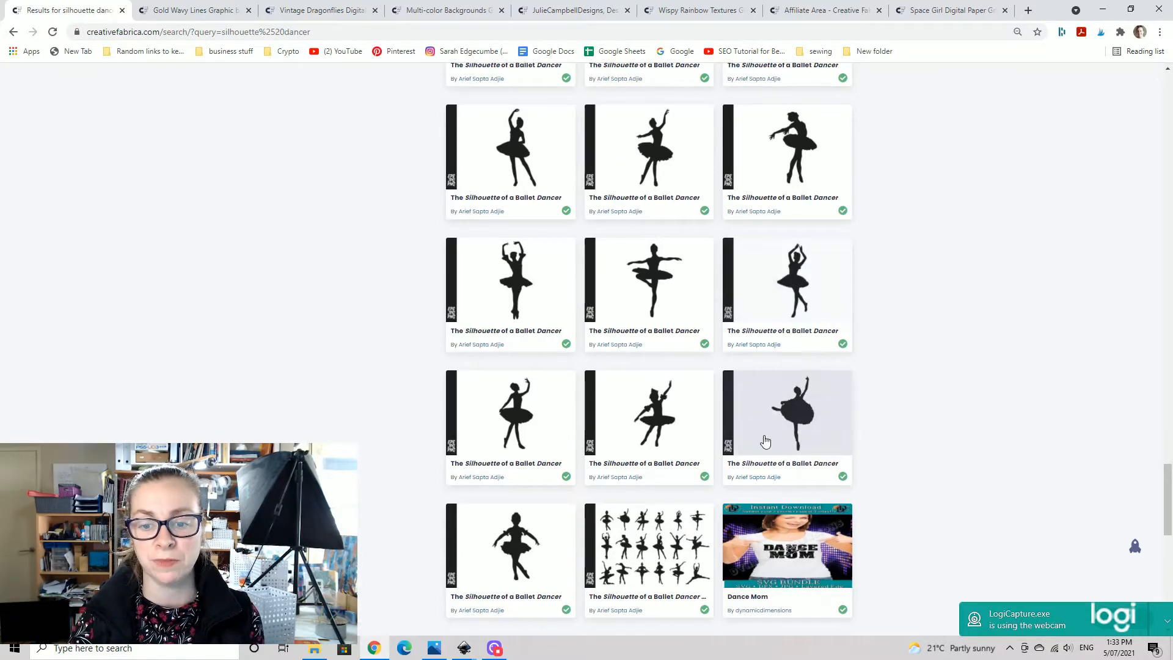
scroll(703, 396, up, 5)
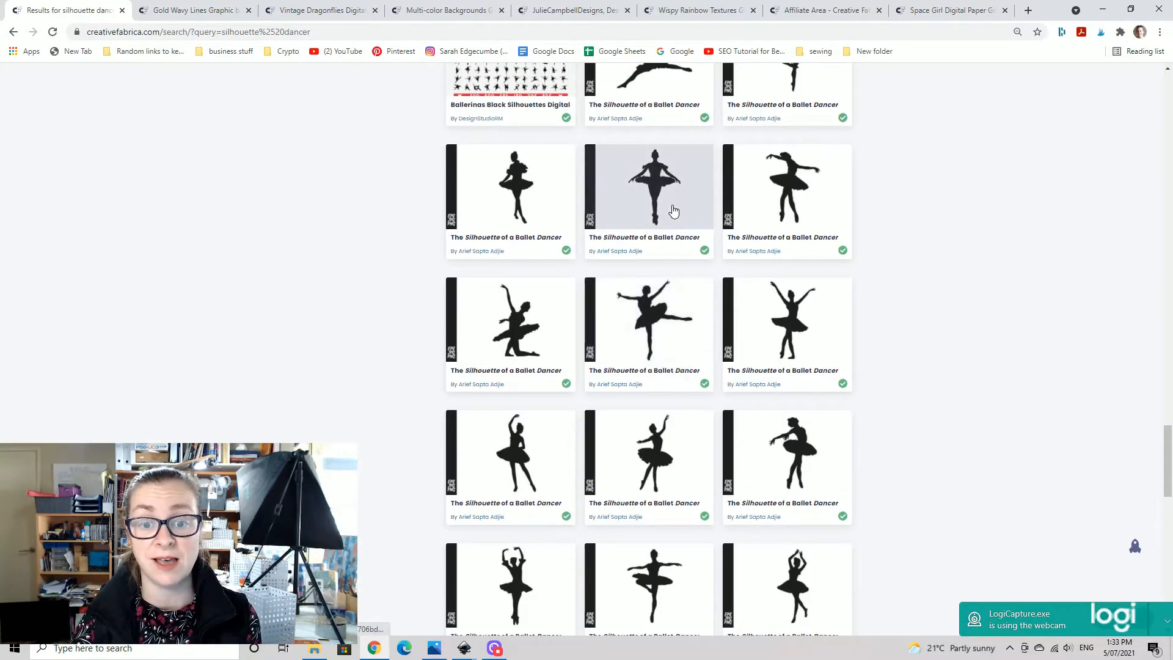
scroll(674, 211, up, 10)
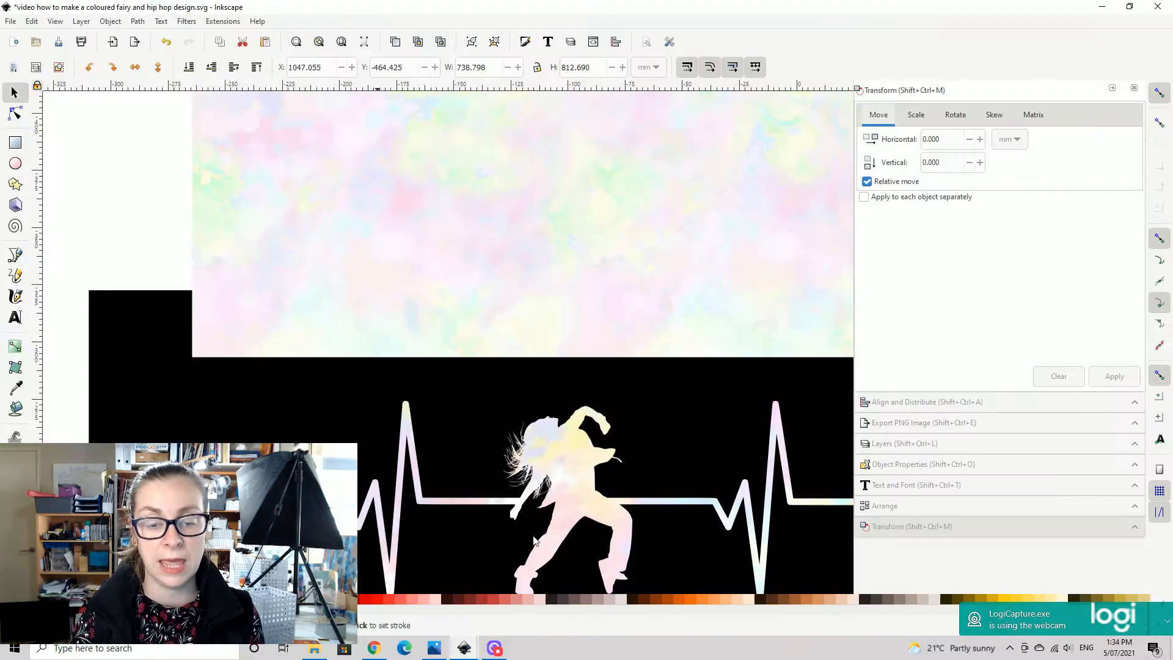
- In Inkscape, examine the two heartbeat dancer designs, the dancer silhouettes, and the blue glitter and purple starry textures
key(minus)
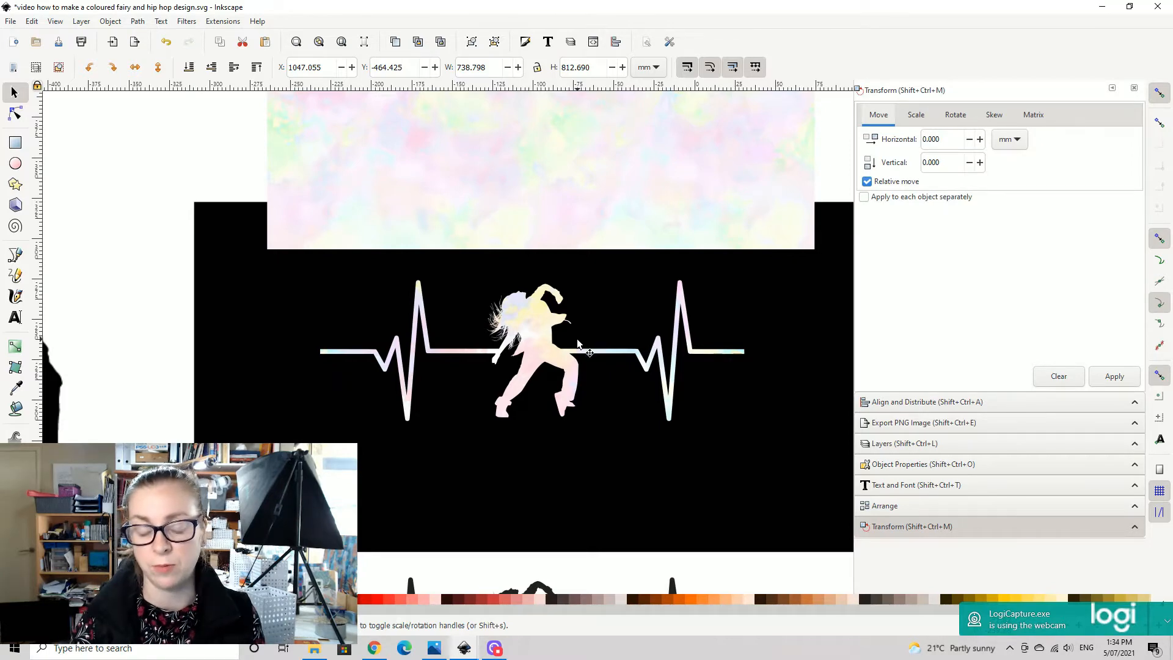
ctrl+scroll(577, 344, down, 1)
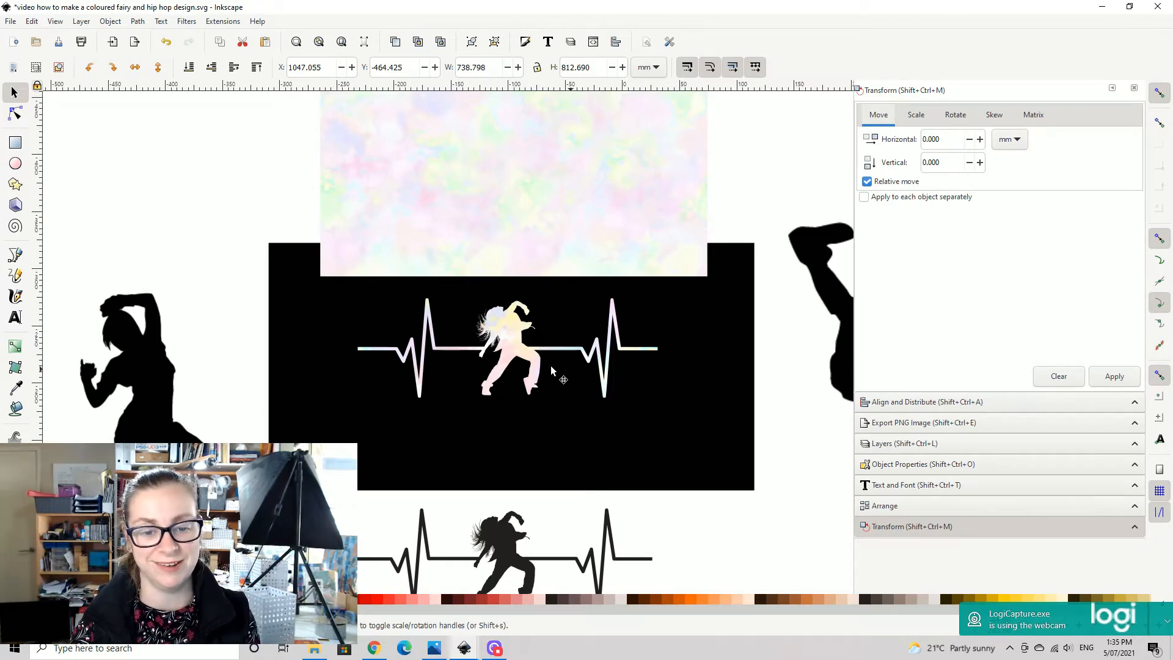
key(minus)
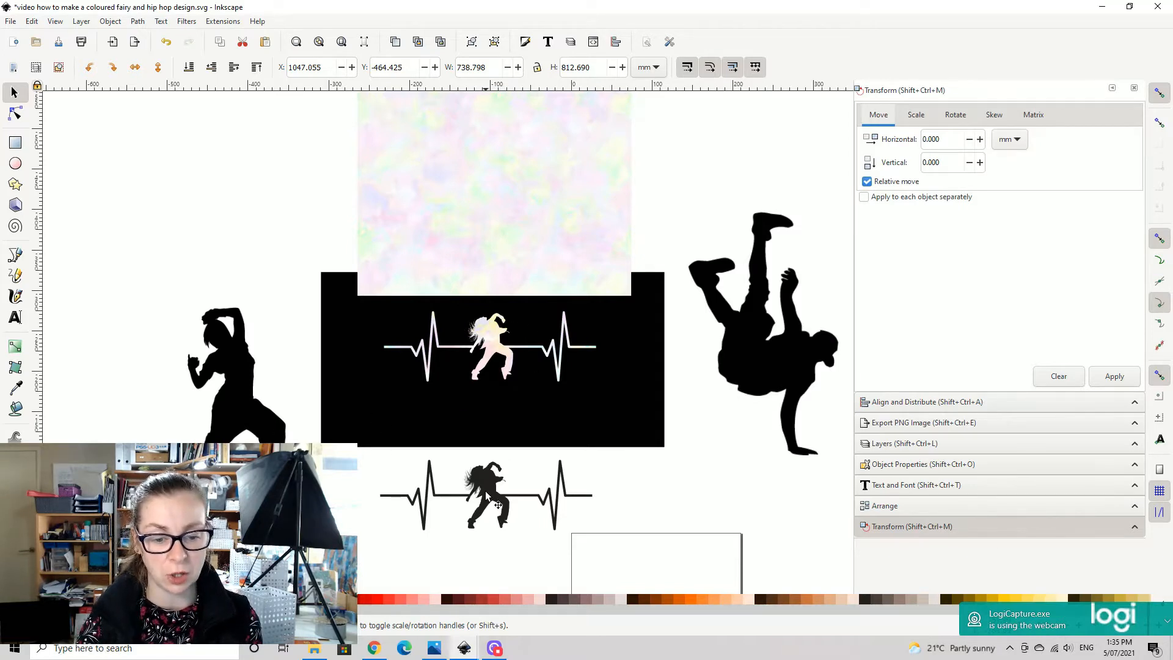
drag(488, 494, 489, 498)
drag(496, 409, 642, 199)
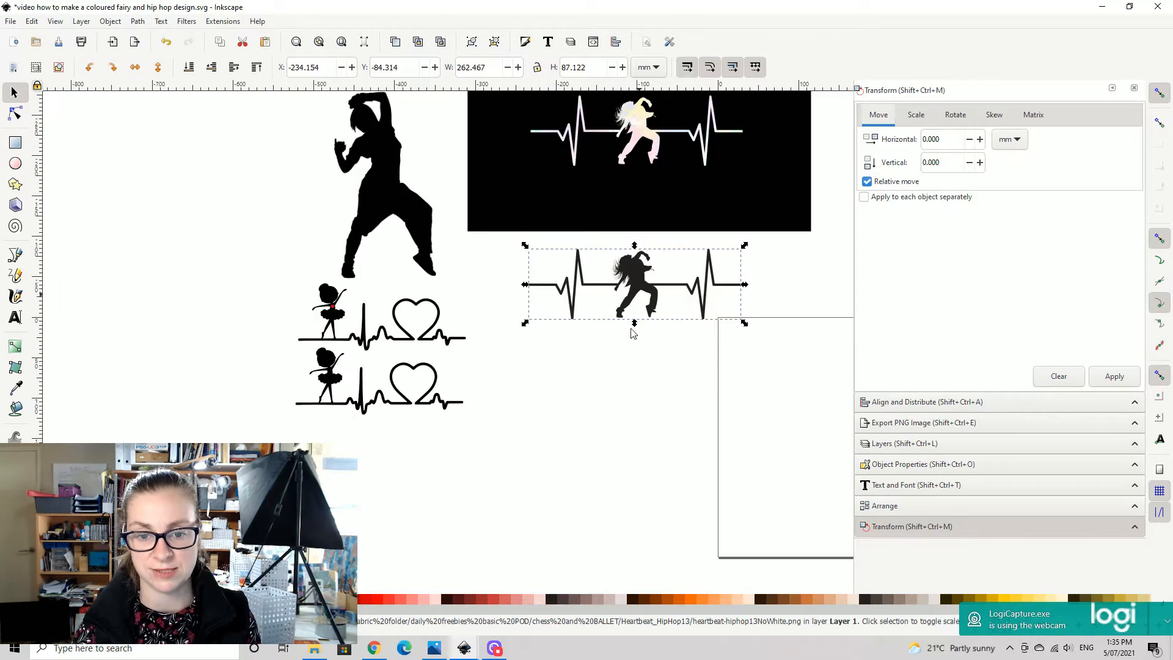
click(640, 380)
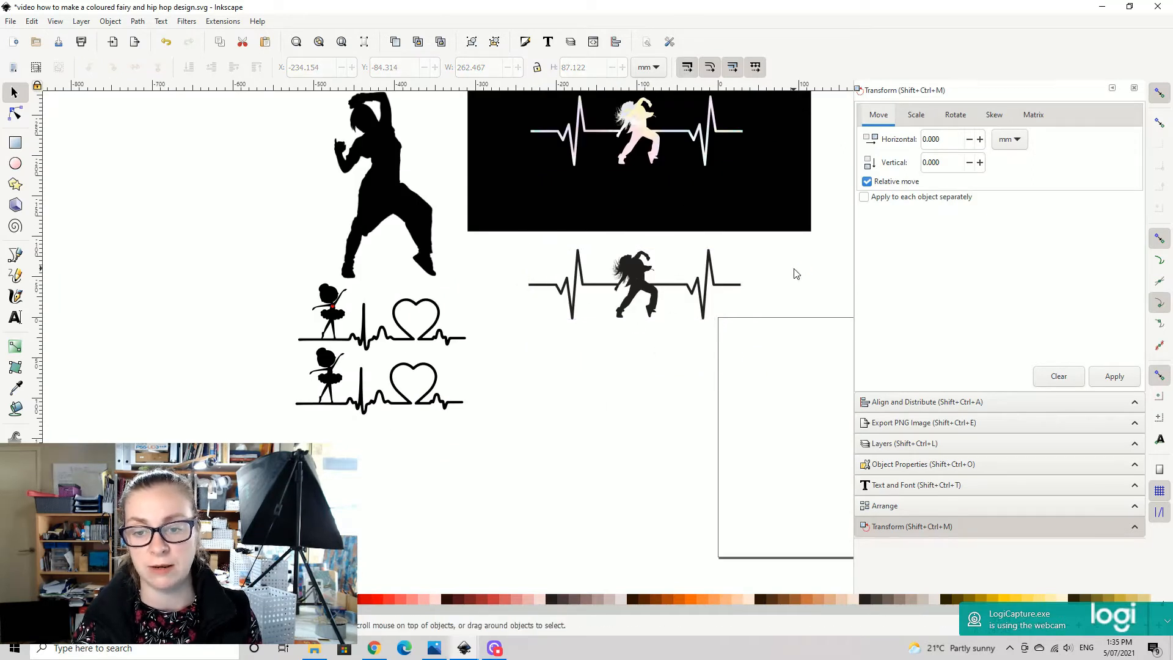
drag(834, 274, 782, 536)
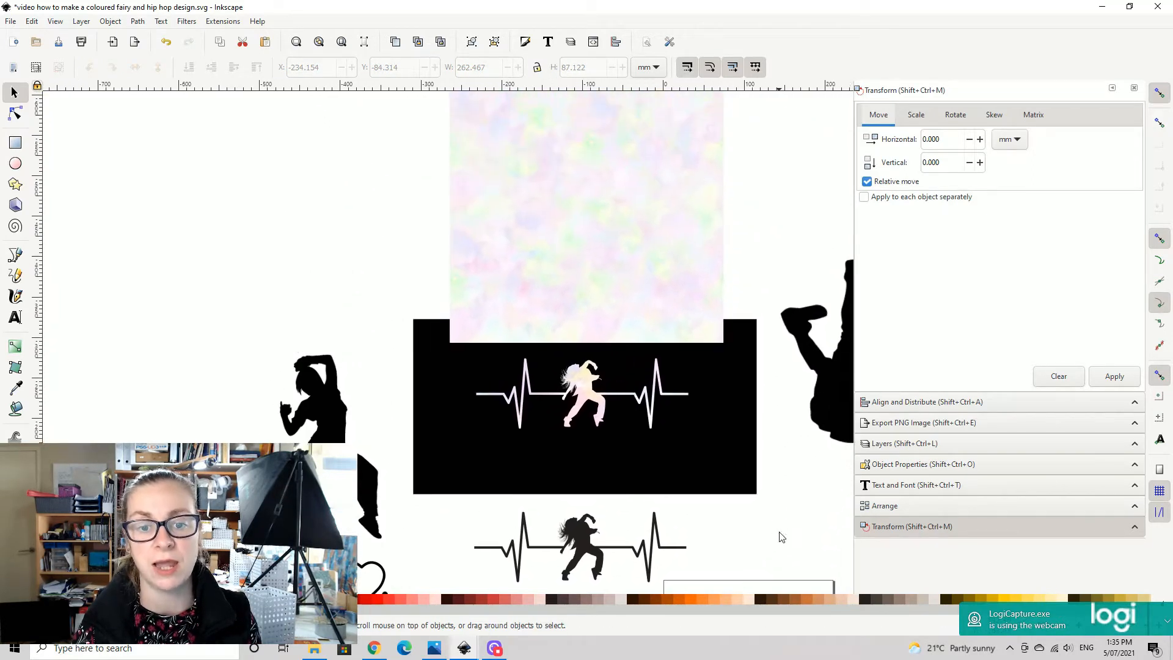
drag(694, 262, 59, 247)
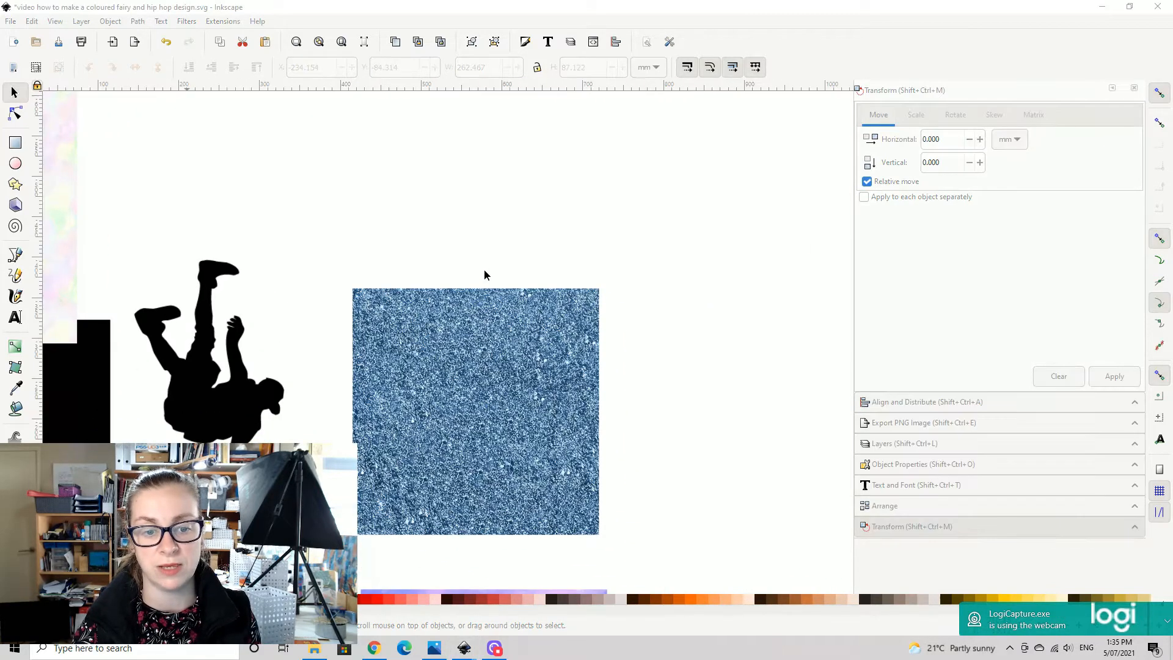
drag(544, 456, 593, 276)
drag(591, 514, 619, 413)
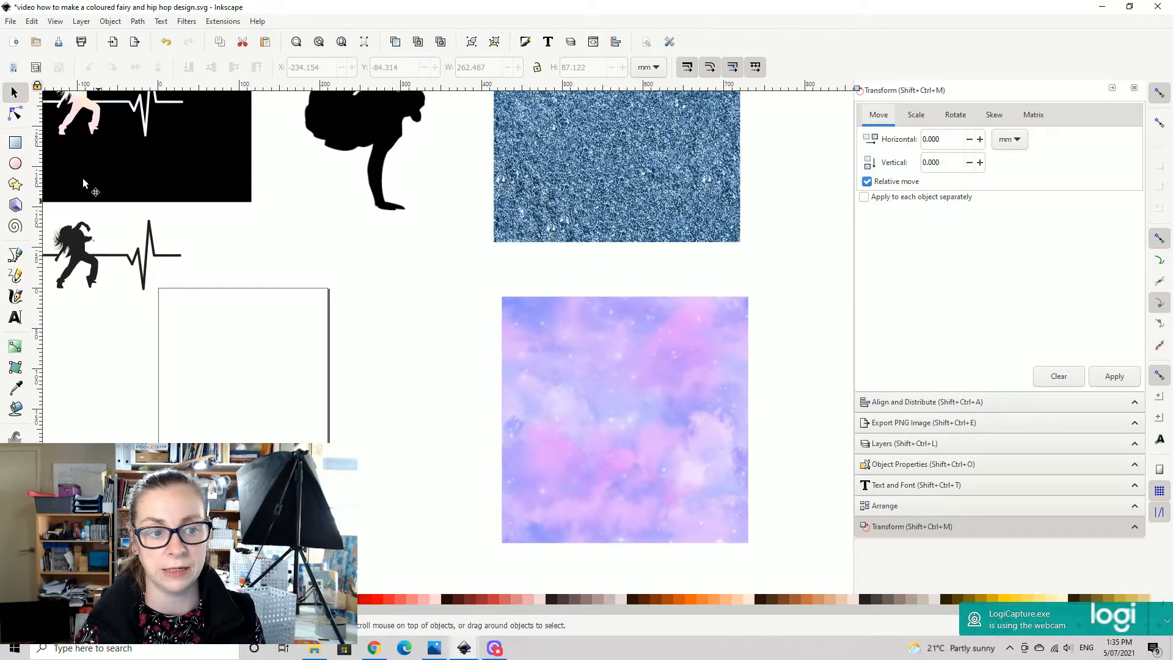
drag(325, 235, 754, 445)
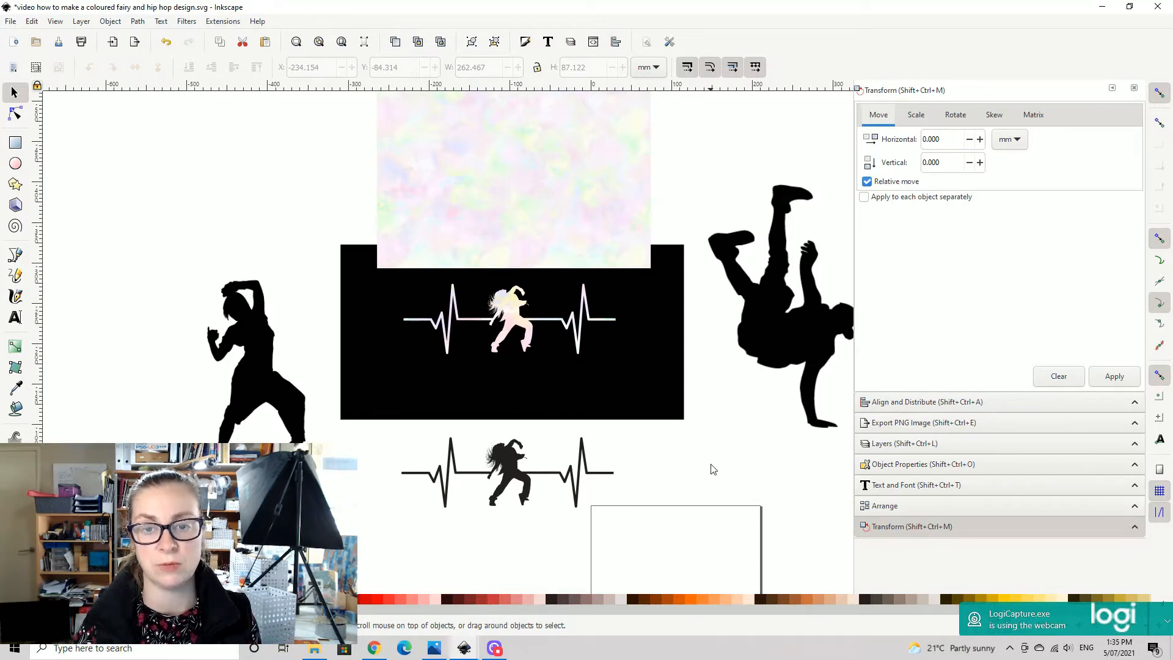
- Fill the black heartbeat dancer image with a medium red from the palette using the Paint Bucket tool
drag(685, 453, 801, 259)
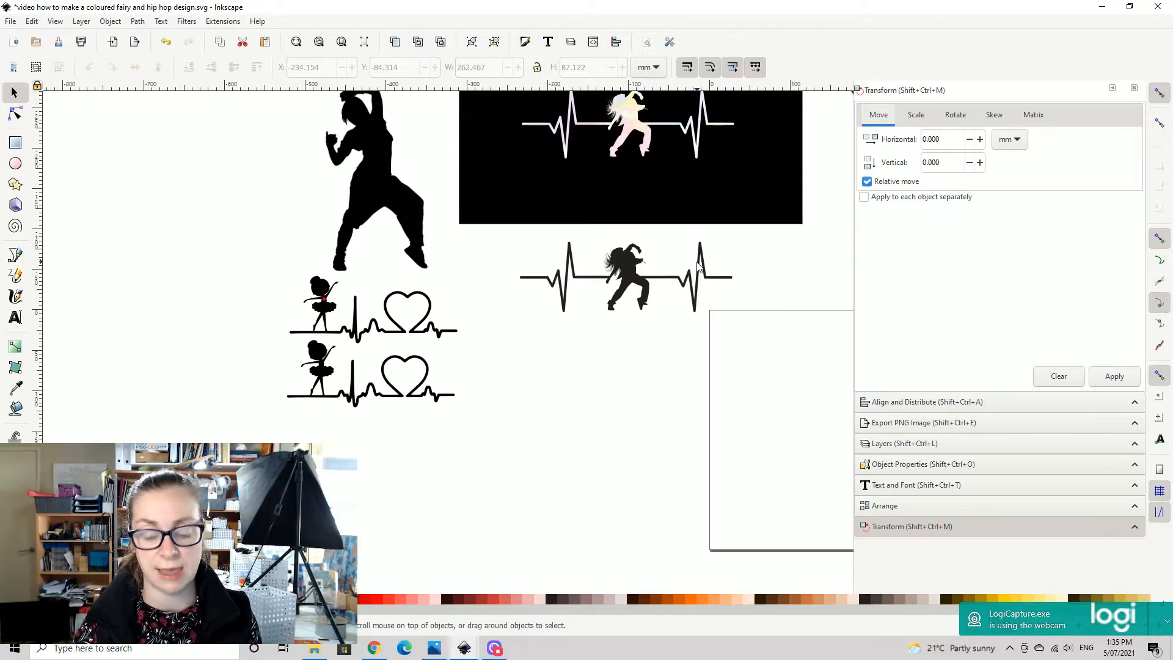
key(plus)
key(plus)
scroll(503, 270, right, 3)
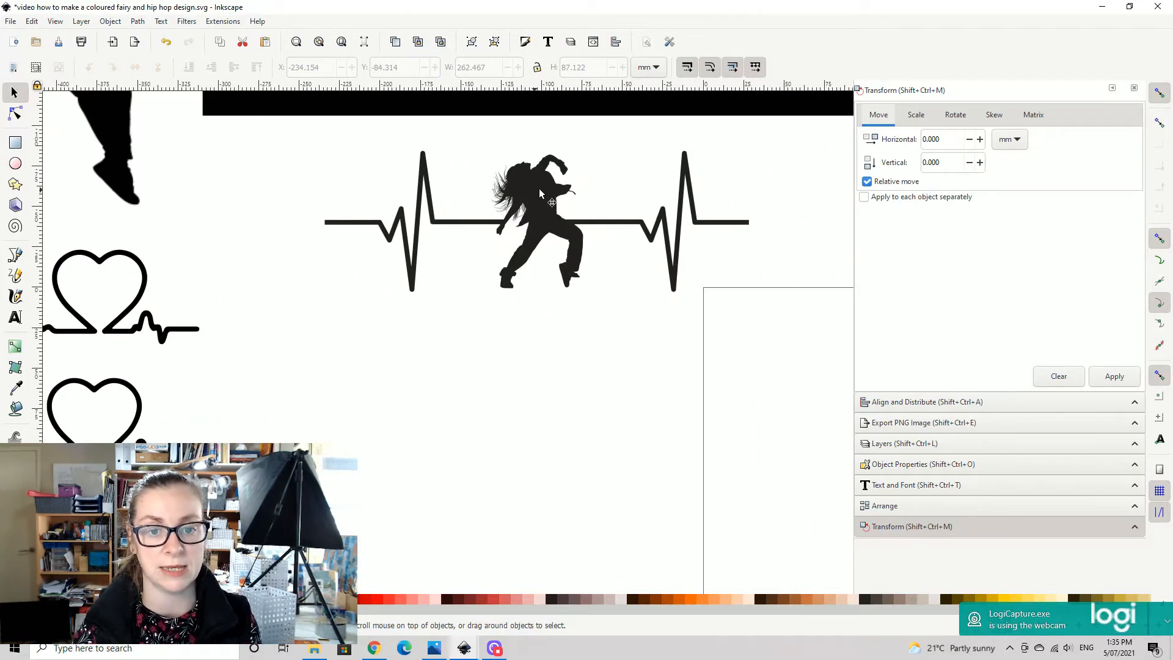
click(482, 250)
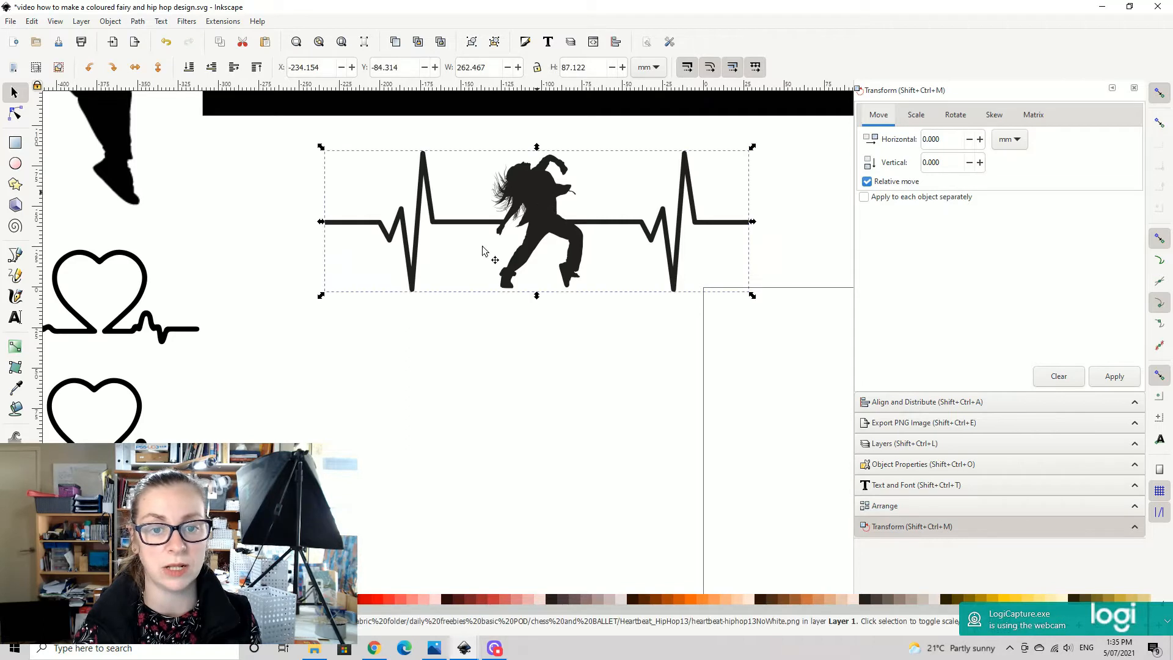
click(16, 409)
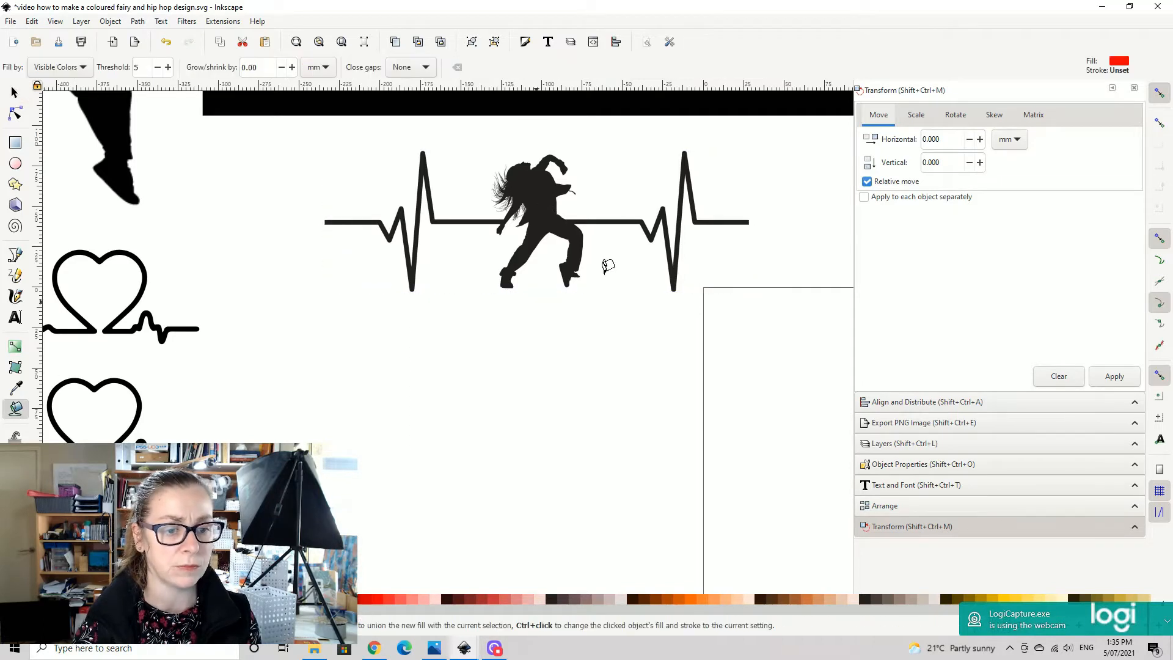
click(490, 602)
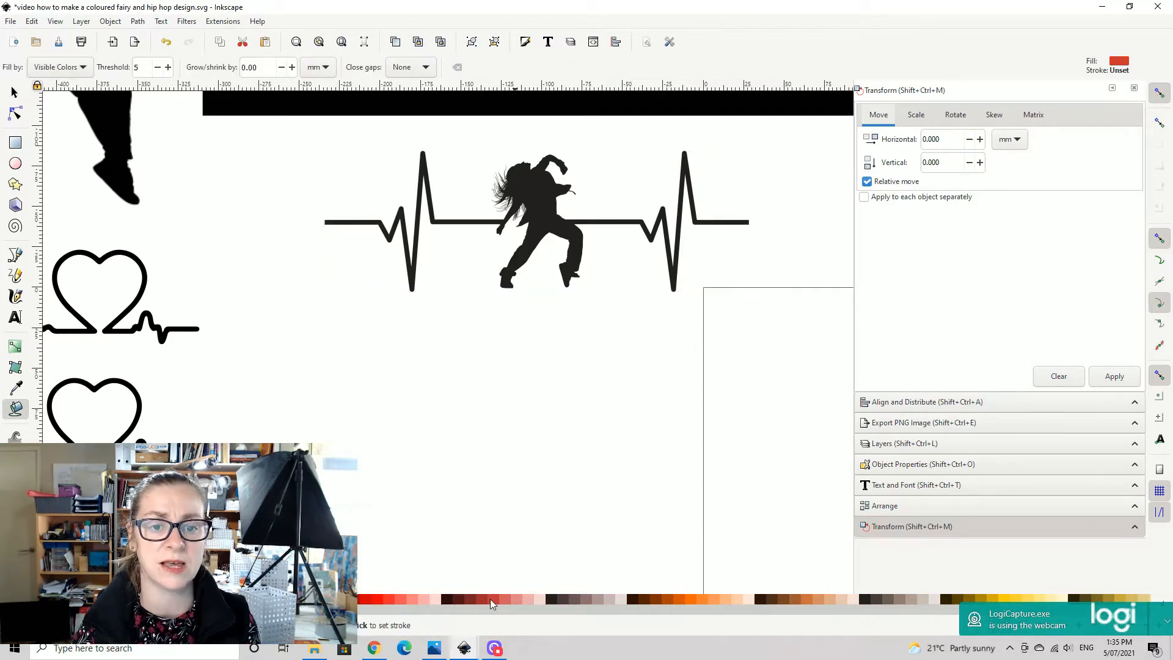
click(538, 184)
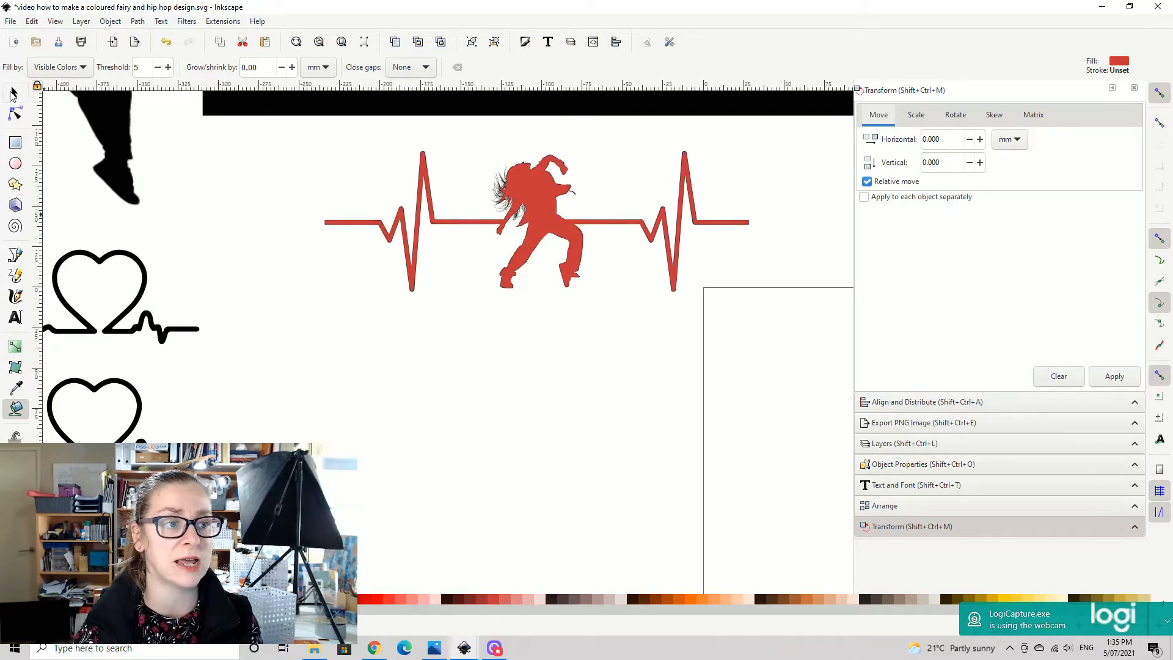
- Move the red bucket-filled shape below the black original, compare the hair and edge detail, and delete the red shape
click(13, 93)
drag(548, 221, 544, 331)
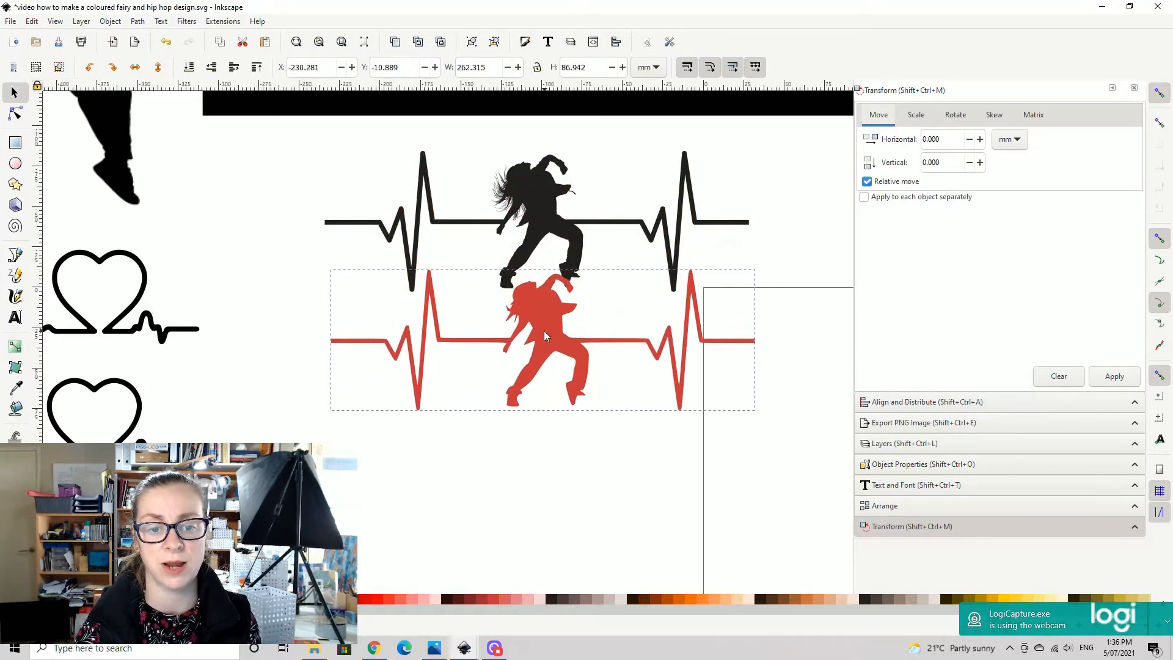
scroll(543, 440, down, 2)
key(plus)
key(plus)
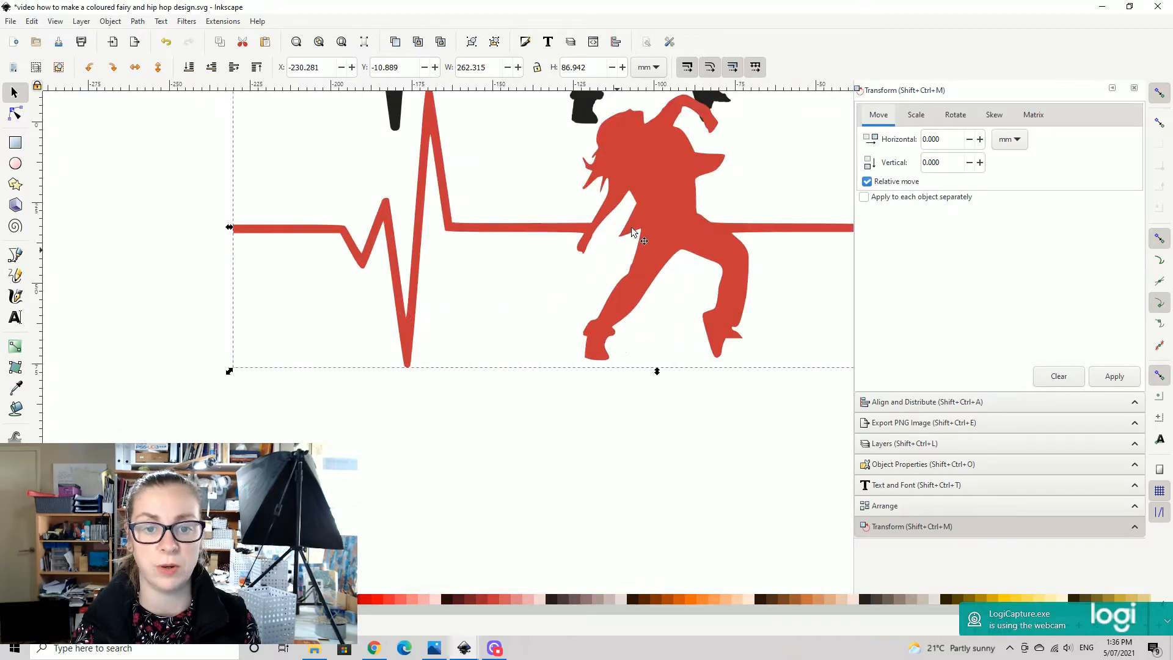
key(plus)
drag(712, 152, 517, 321)
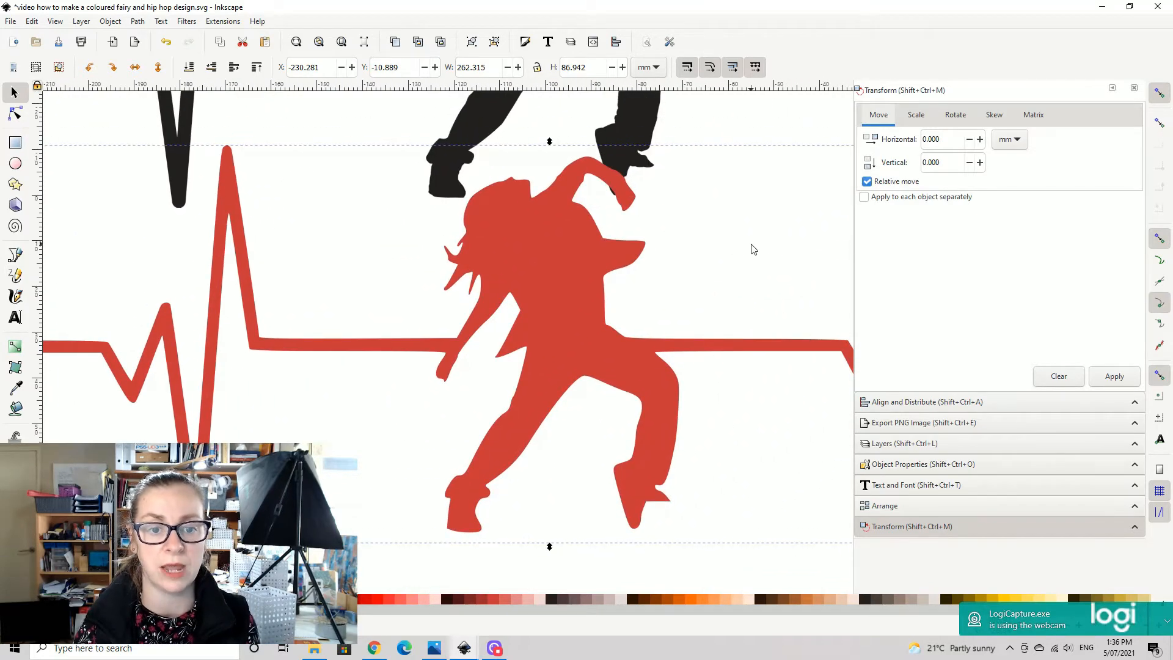
drag(751, 249, 739, 277)
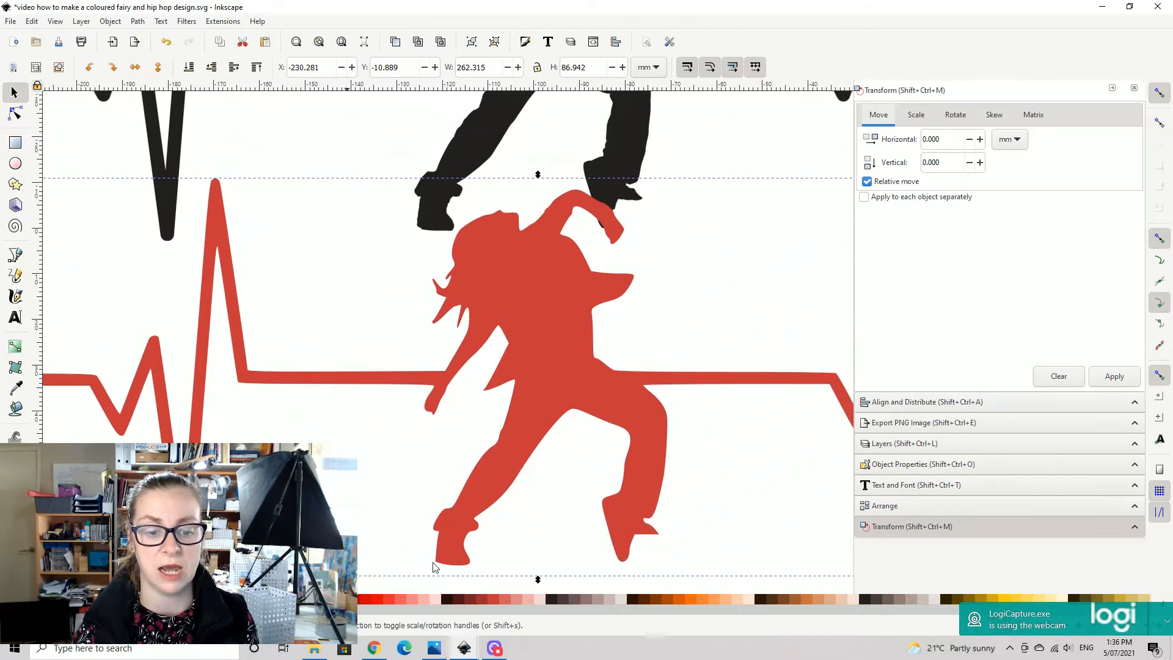
drag(736, 249, 726, 317)
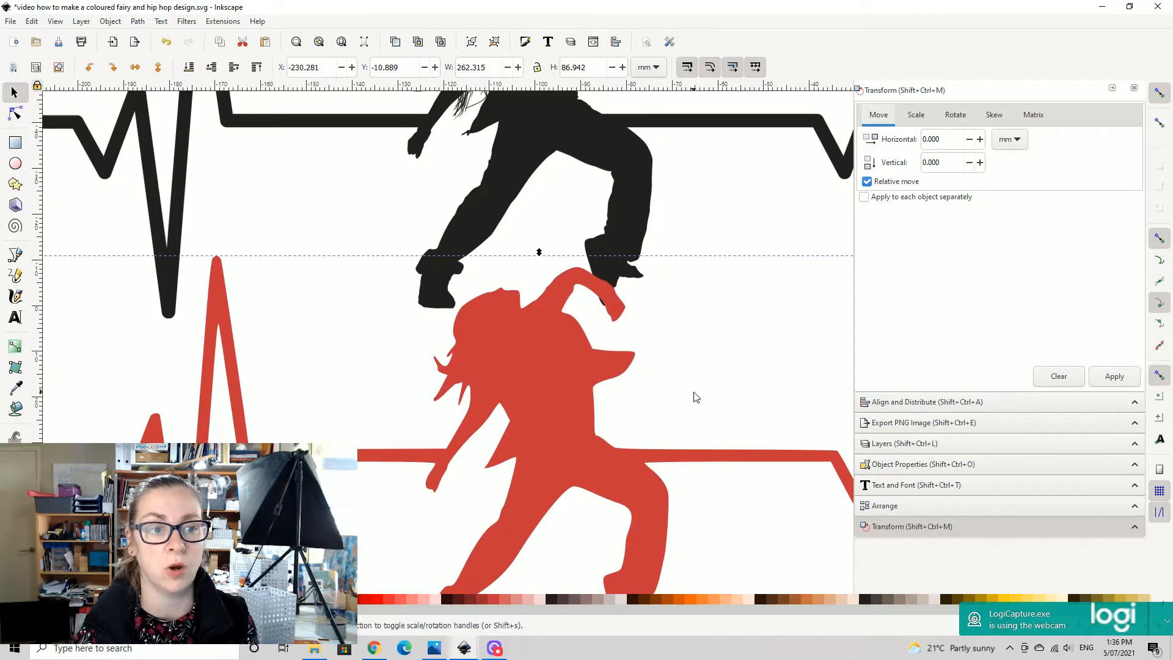
key(Delete)
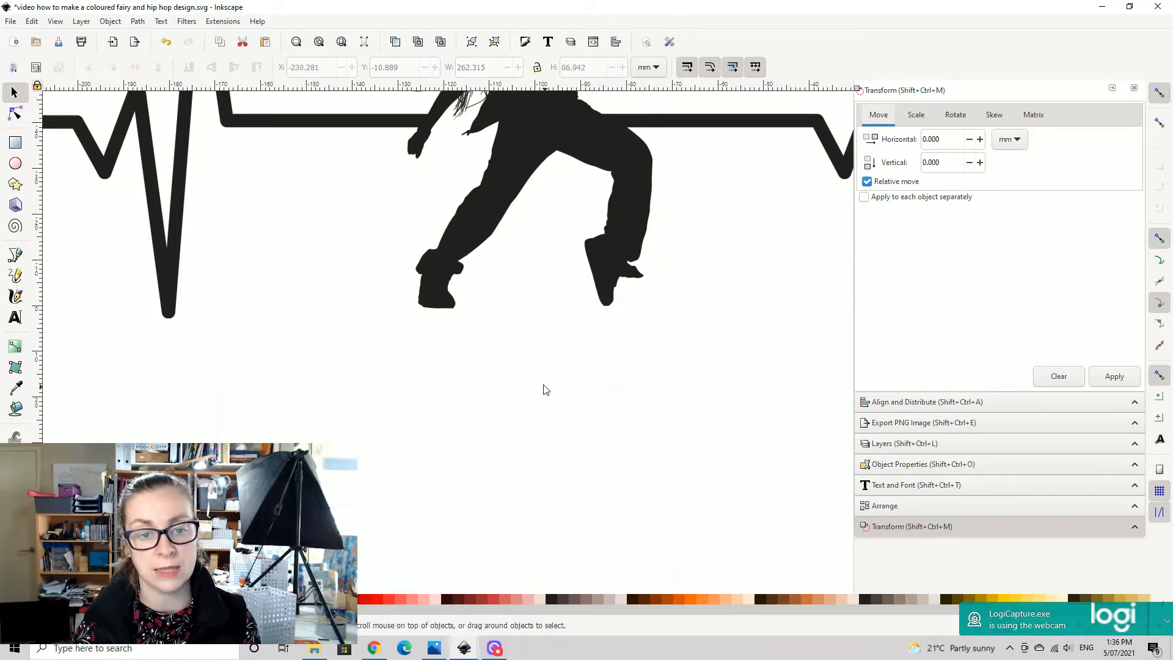
- Set the Paint Bucket threshold to 0 and fill the black heartbeat dancer image again in blue
drag(524, 163, 522, 318)
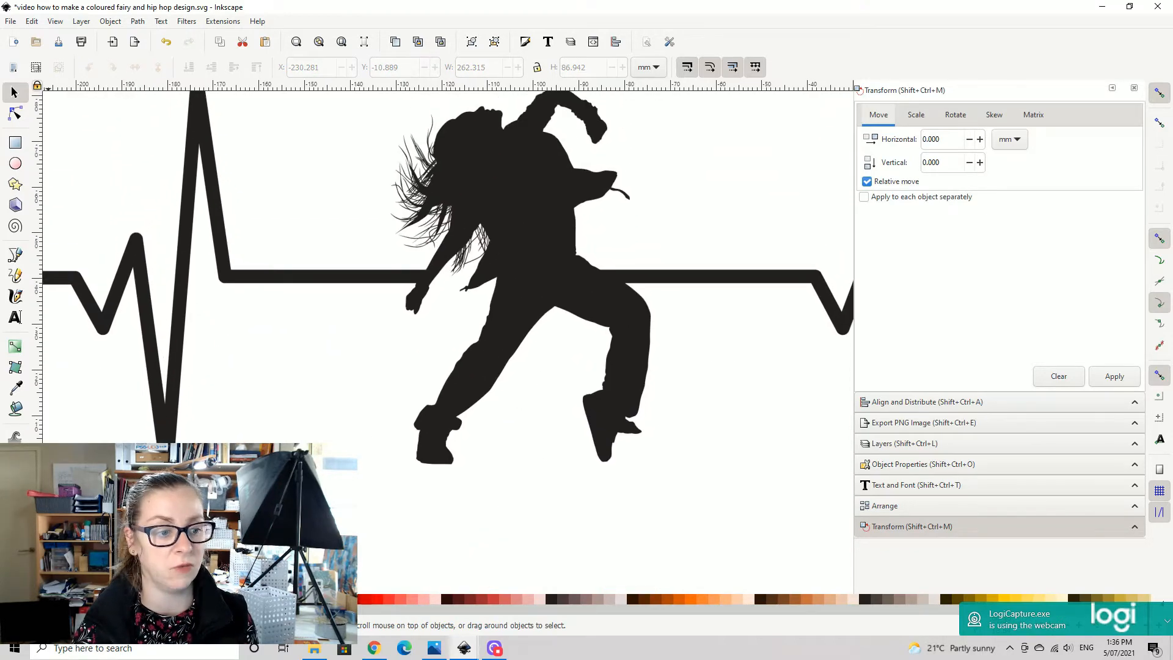
click(544, 229)
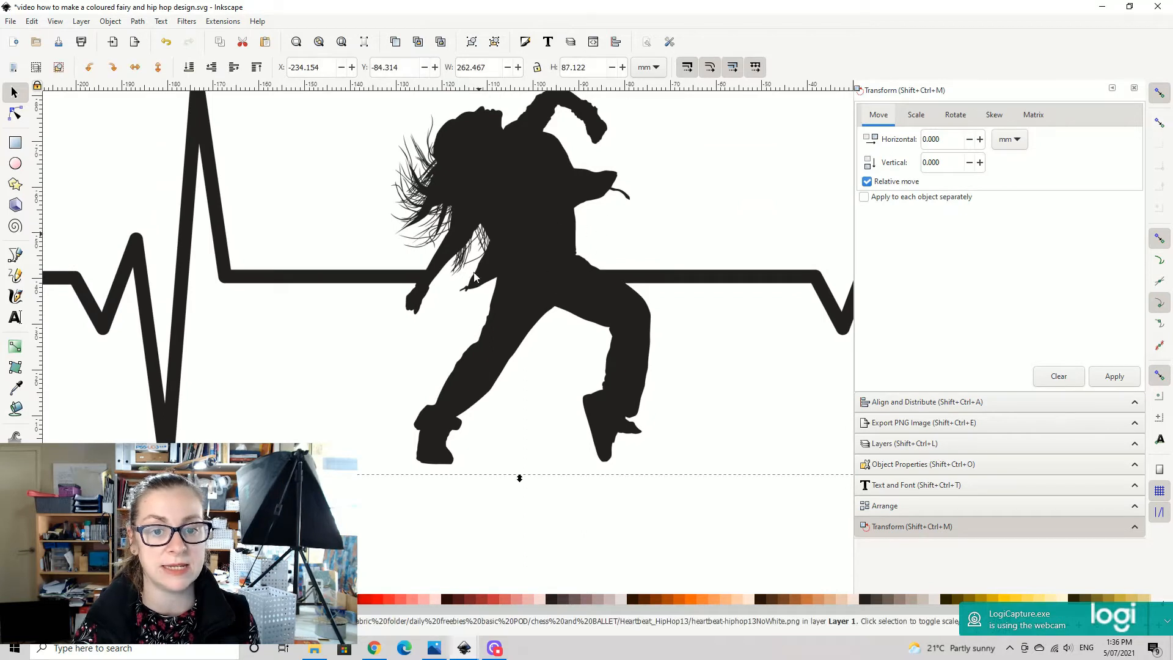
click(16, 409)
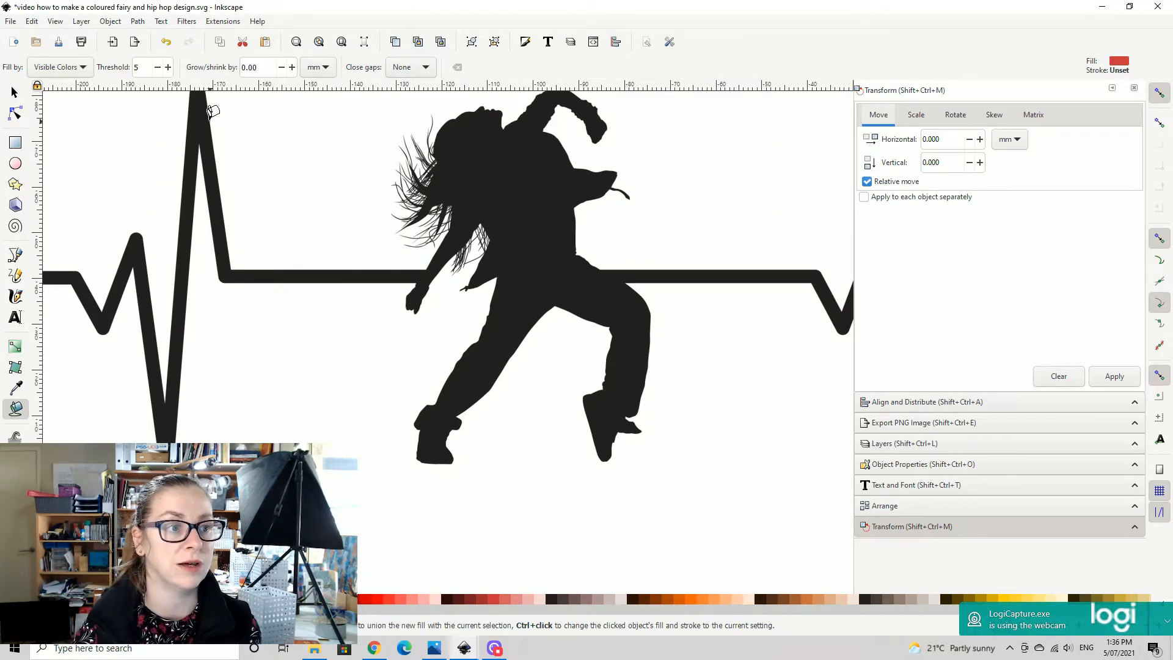
double_click(137, 67)
text(0)
key(Return)
key(minus)
click(504, 212)
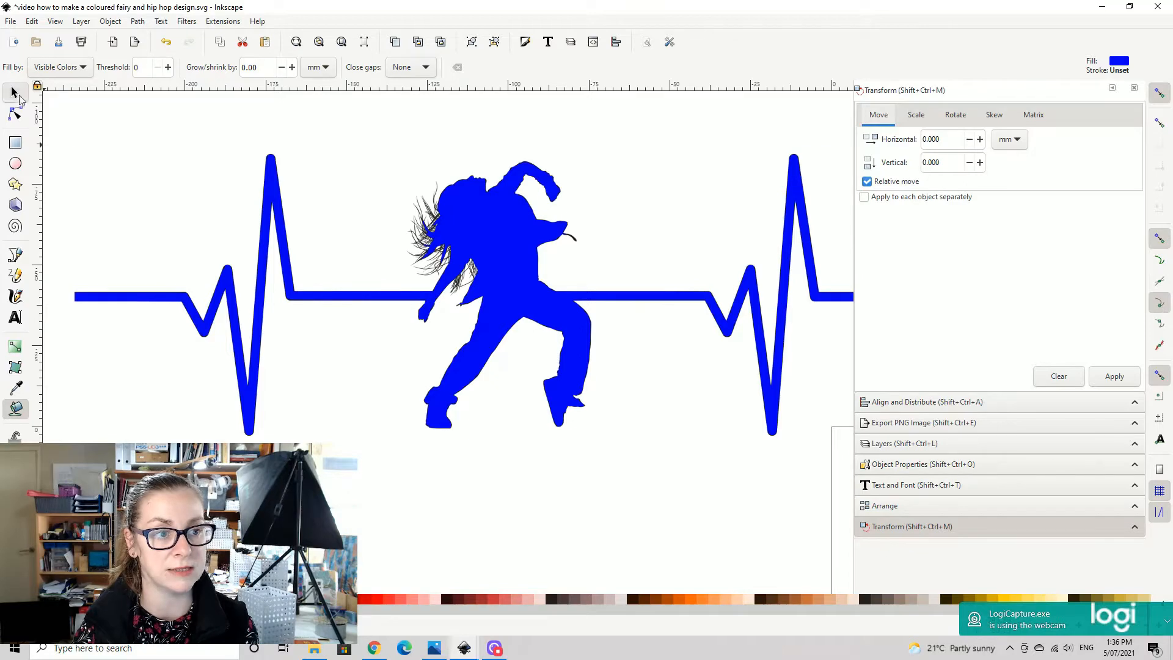
- Move the blue filled shape below the black original to compare them, and delete the blue shape
click(13, 93)
drag(486, 233, 421, 377)
drag(638, 513, 691, 460)
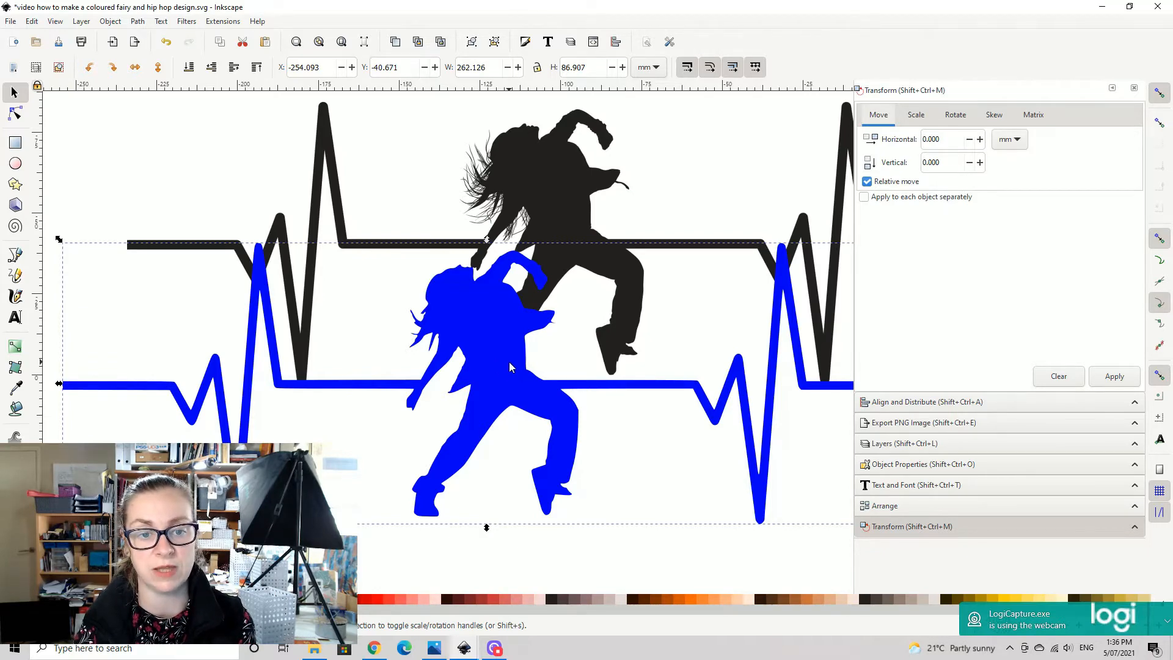
key(Delete)
- Move the black heartbeat dancer image to the empty canvas area above the blue glitter texture
drag(777, 153, 705, 334)
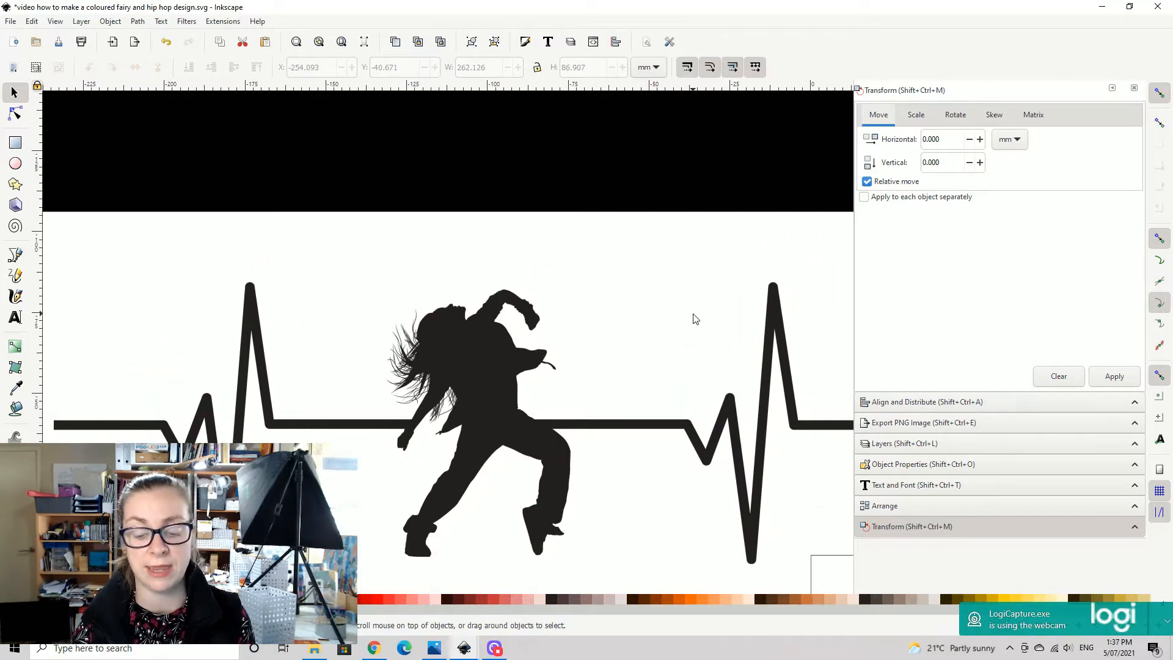
scroll(677, 311, down, 2)
drag(587, 340, 640, 390)
drag(575, 457, 569, 433)
drag(589, 478, 580, 405)
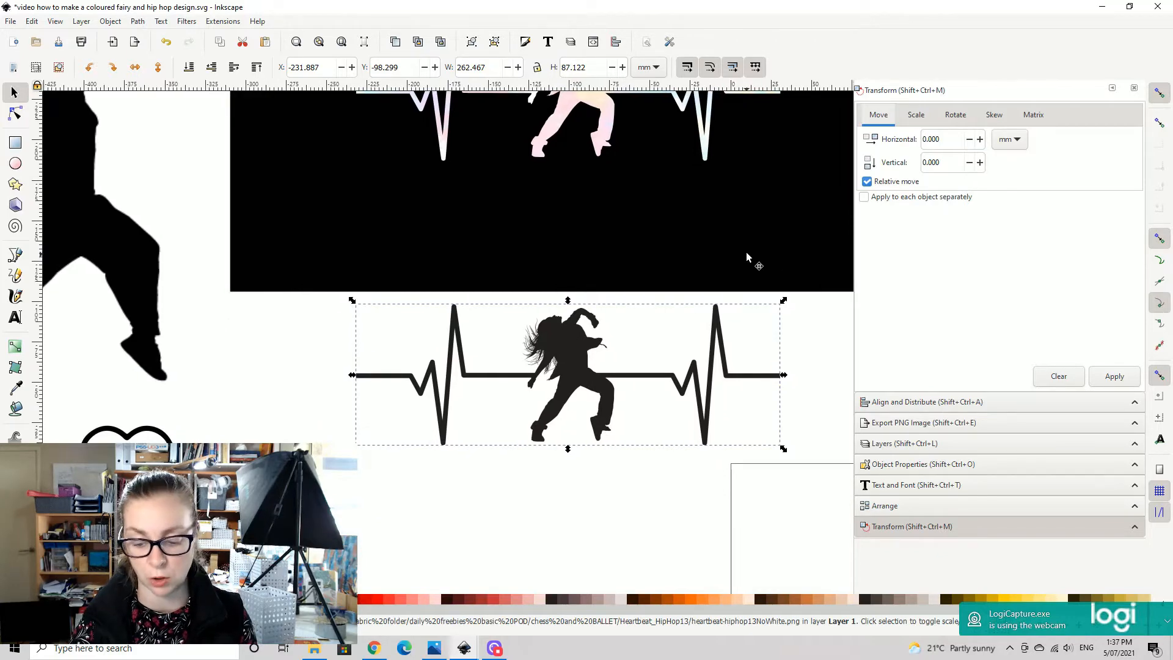
key(minus)
key(minus)
key(minus)
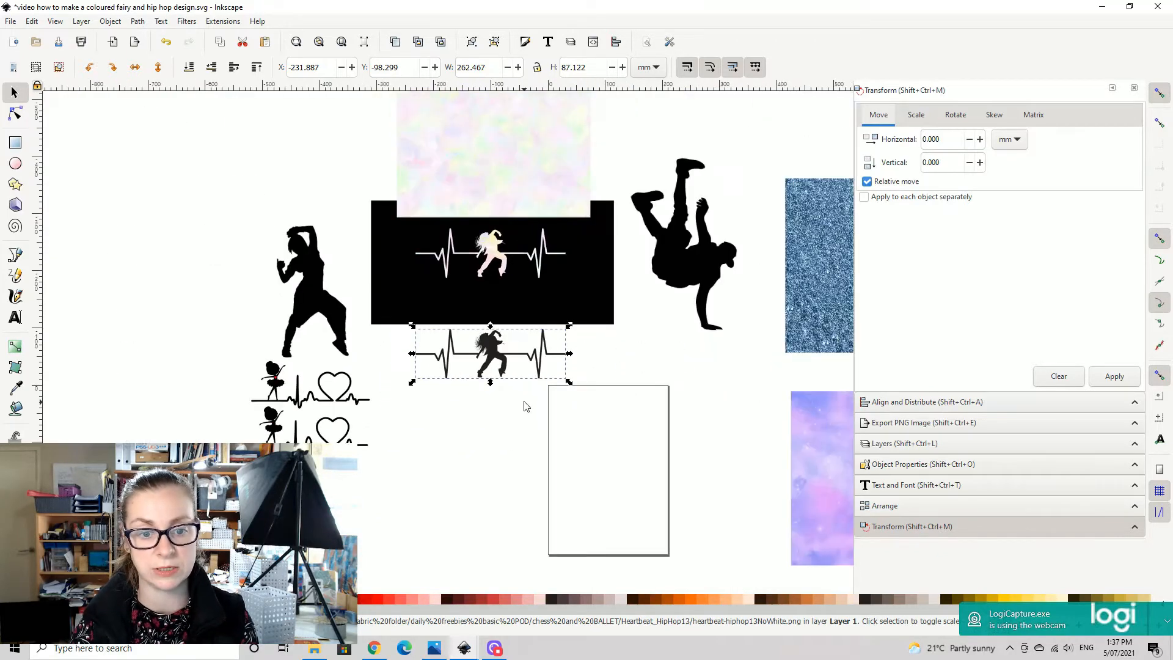
drag(494, 366, 535, 177)
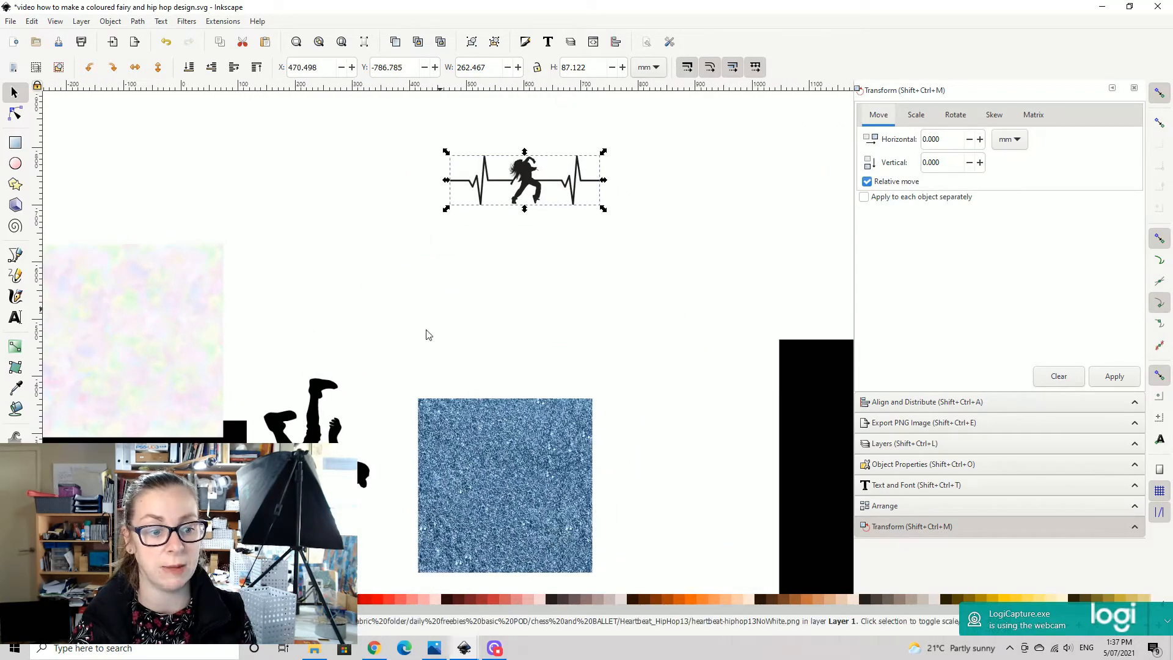
- Duplicate the pastel texture, place the copy beside the black heartbeat dancer image, and shift the dancer image clear of it
click(135, 315)
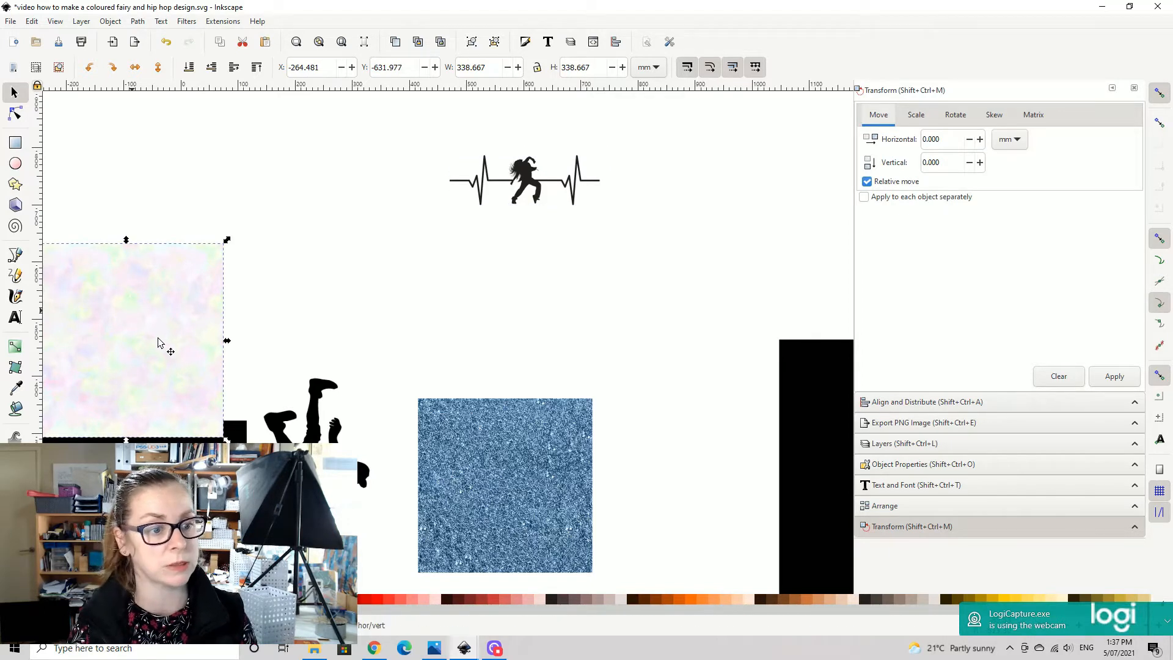
drag(147, 337, 626, 249)
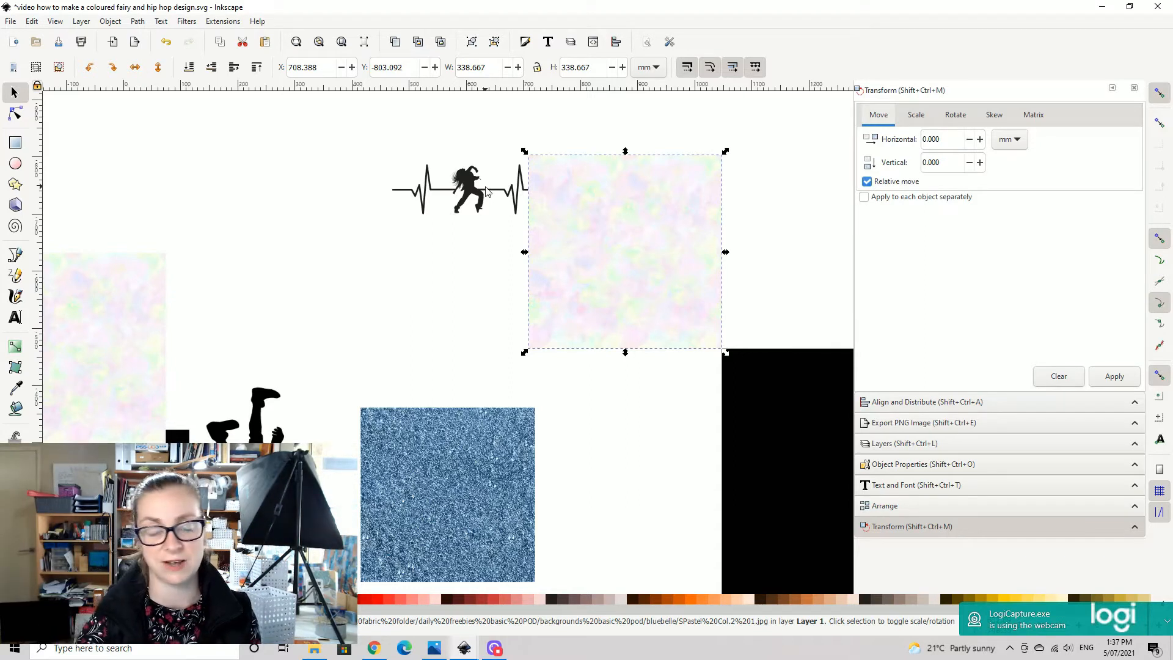
drag(463, 190, 432, 176)
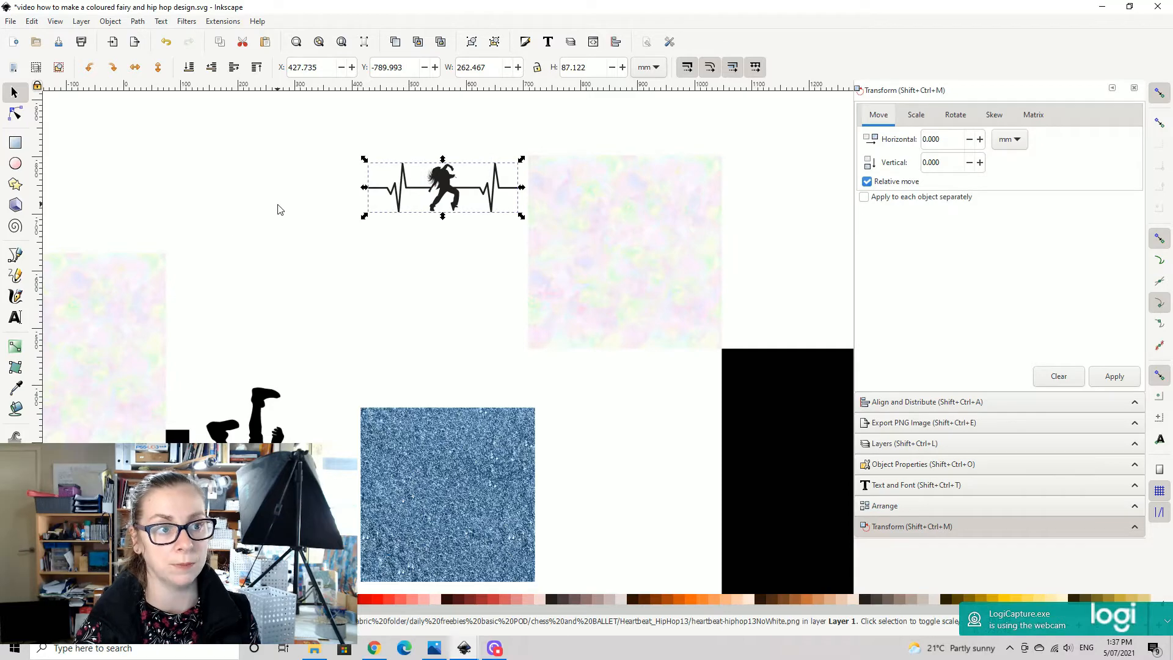
- Open Trace Bitmap for the black heartbeat dancer image and update the single-scan brightness cutoff preview
drag(465, 201, 663, 226)
key(plus)
key(plus)
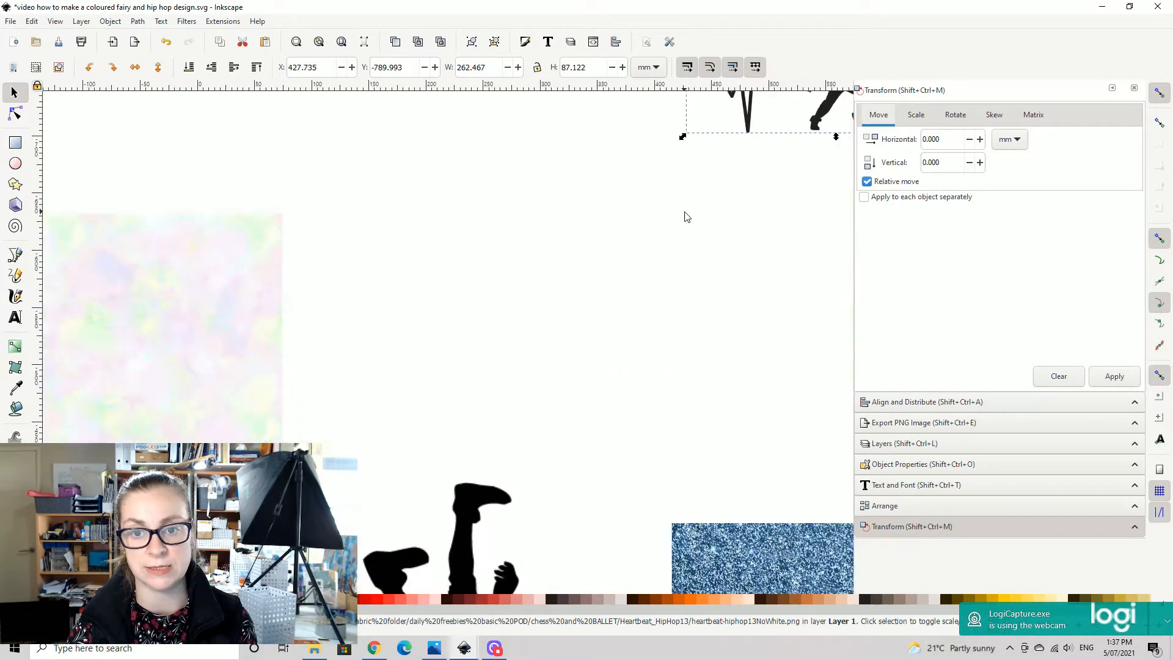
drag(709, 172, 401, 332)
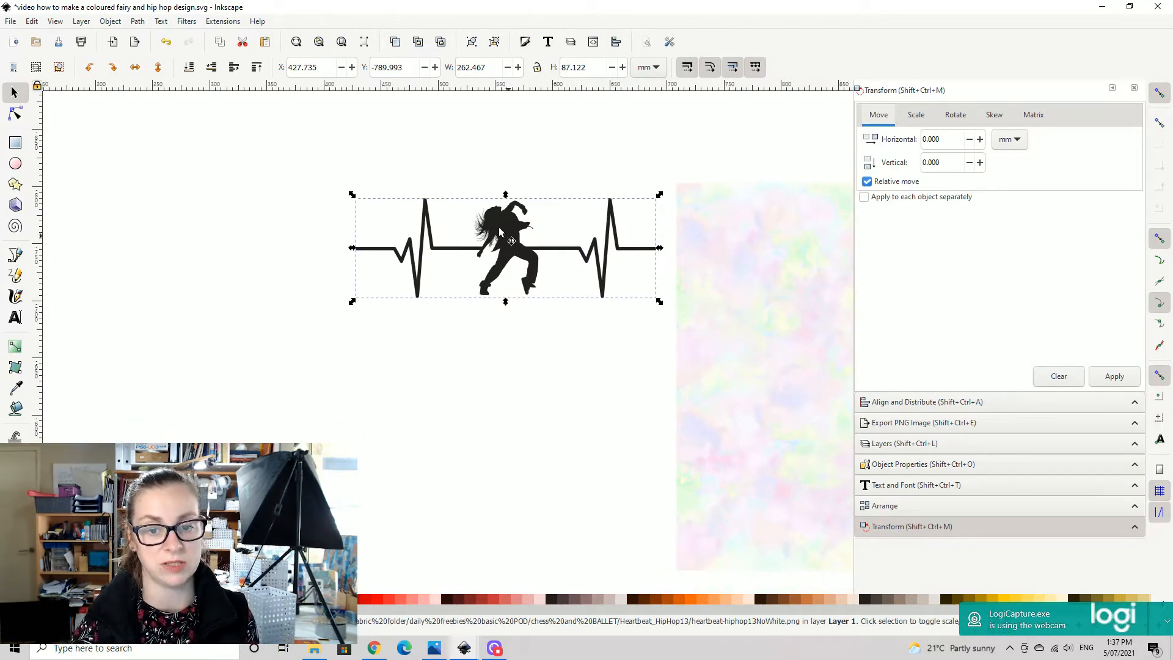
click(161, 22)
mouse_move(133, 21)
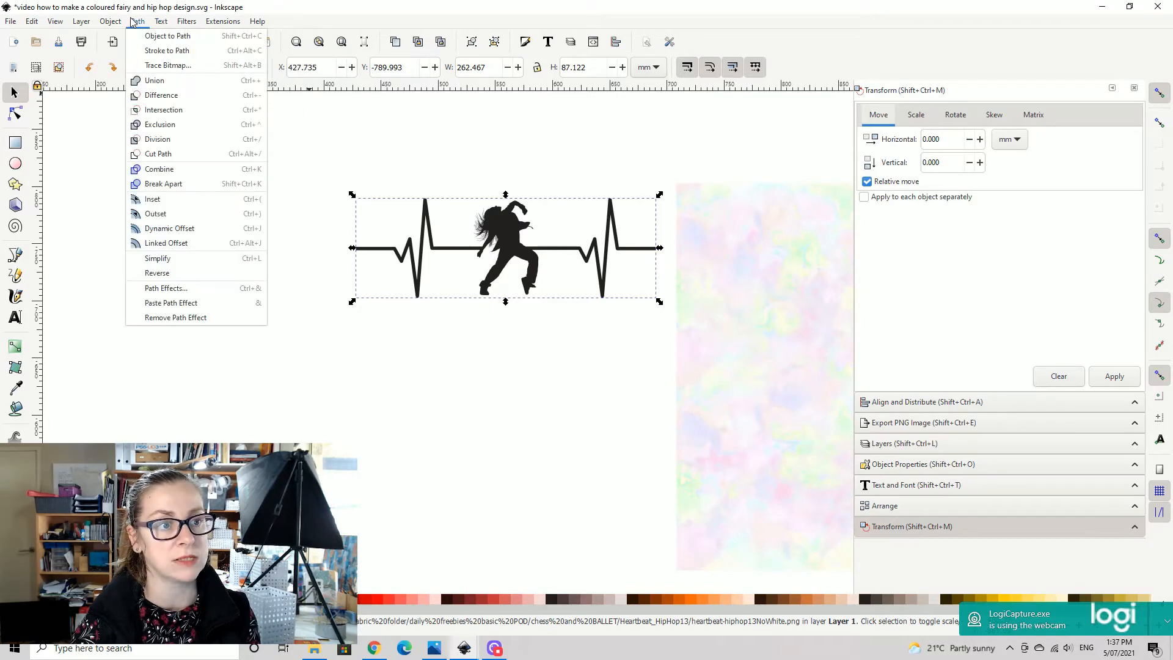
click(165, 65)
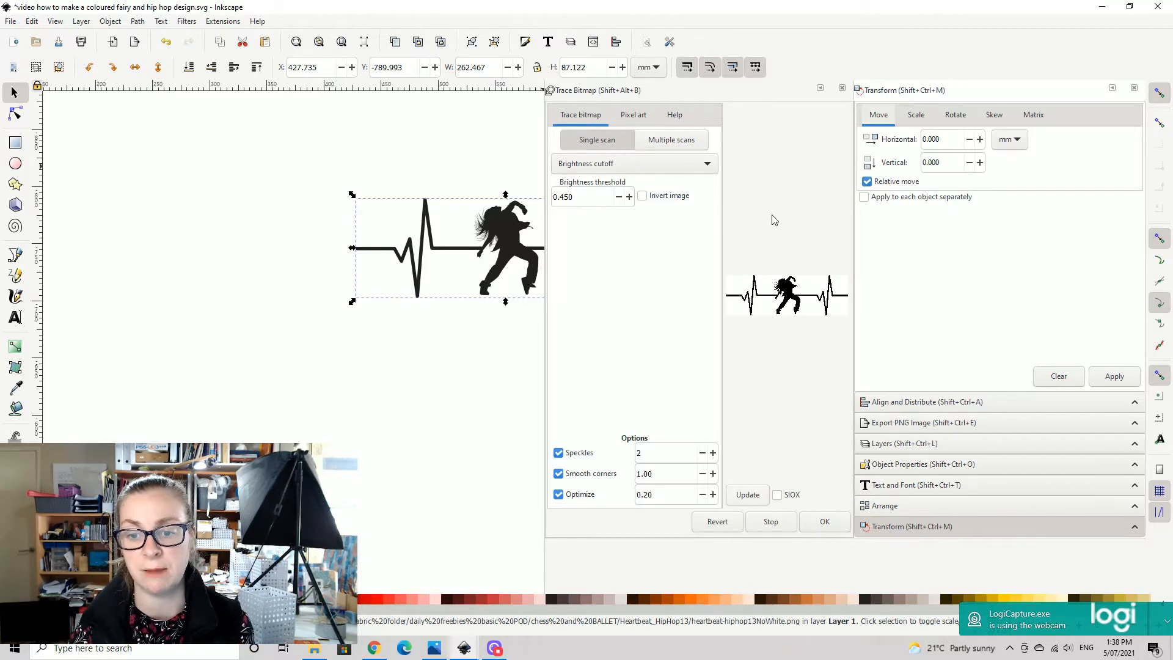
click(749, 497)
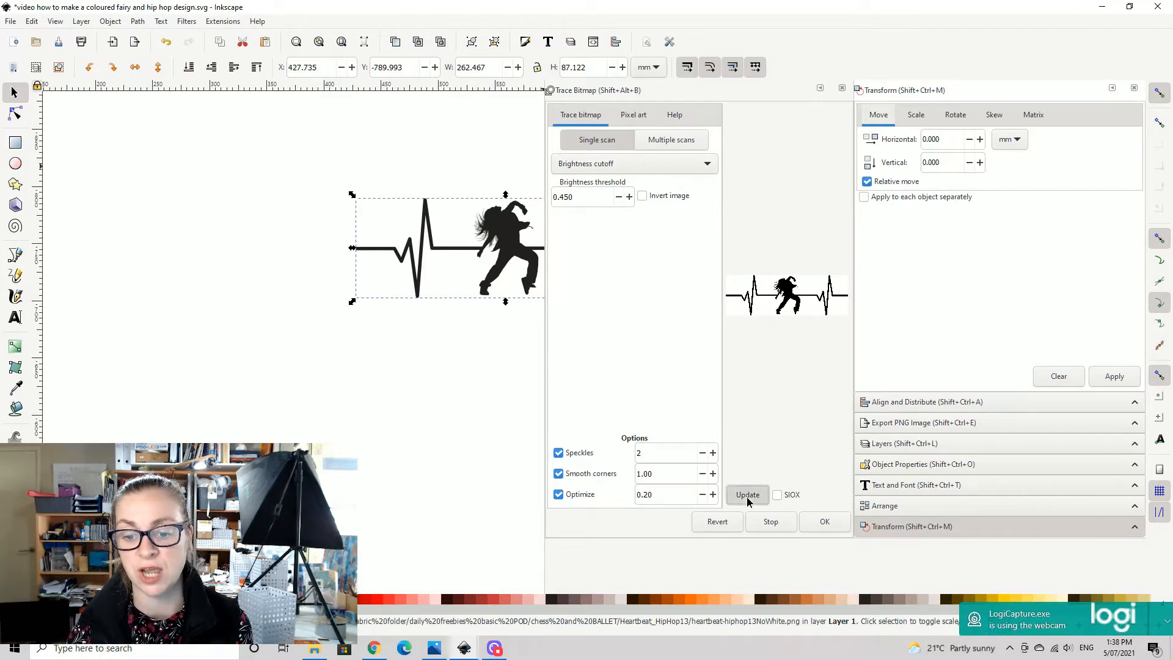
- Try brightness thresholds of 0.550 and 0 for the trace, updating the preview for each
click(629, 198)
click(629, 197)
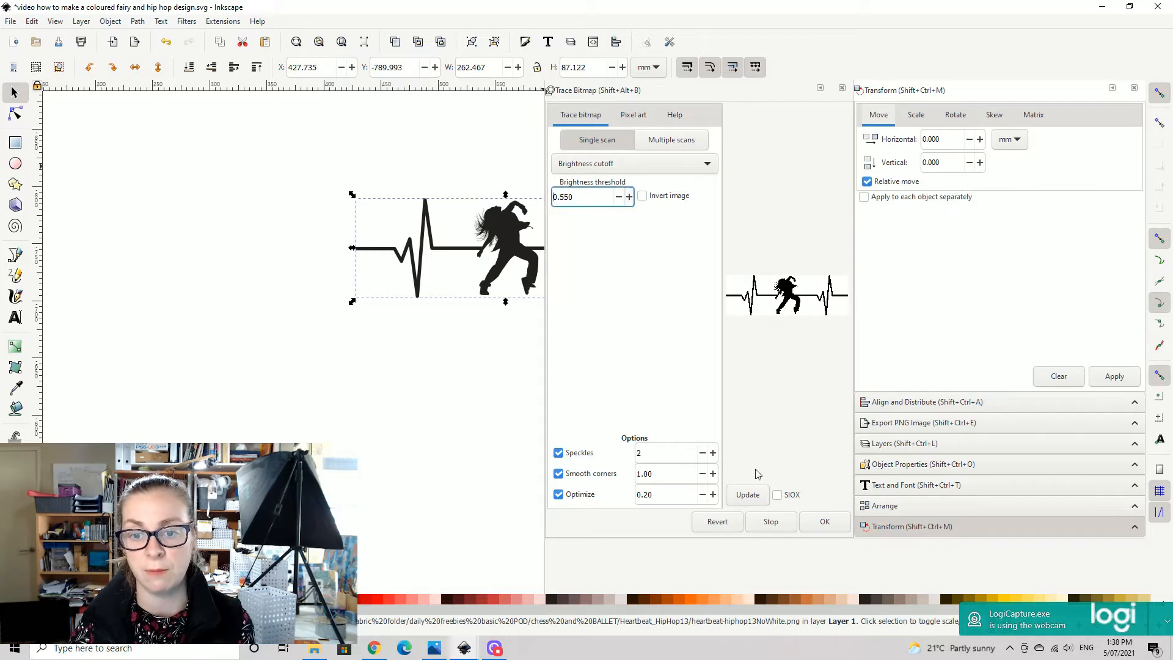
click(752, 496)
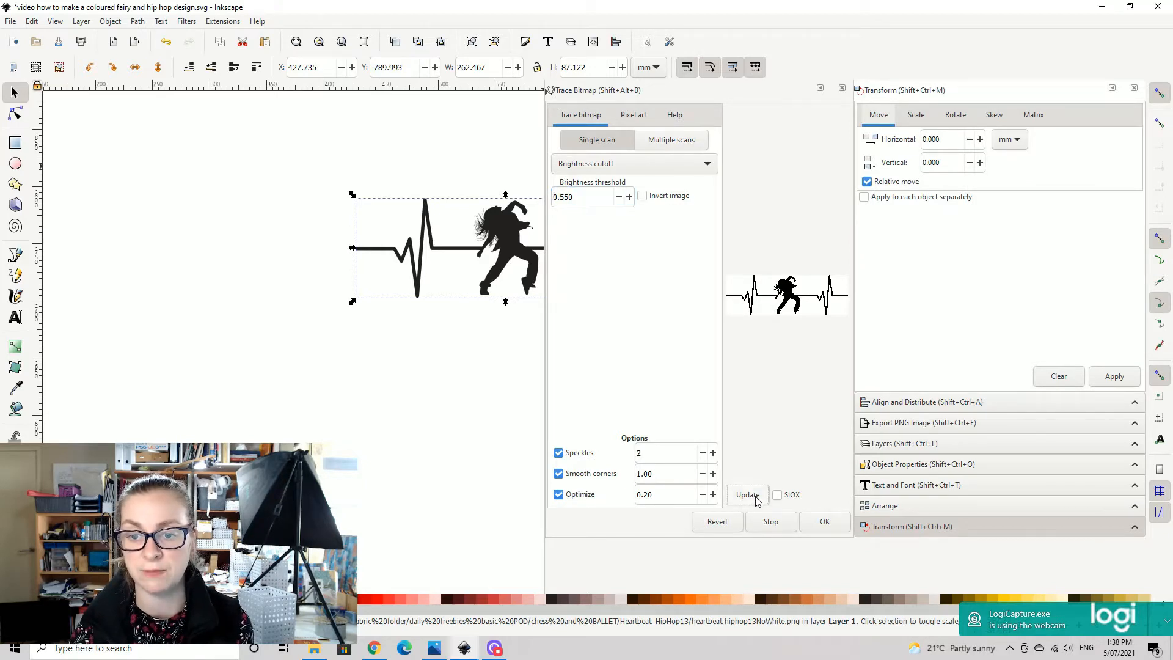
drag(602, 197, 531, 193)
text(0)
click(747, 494)
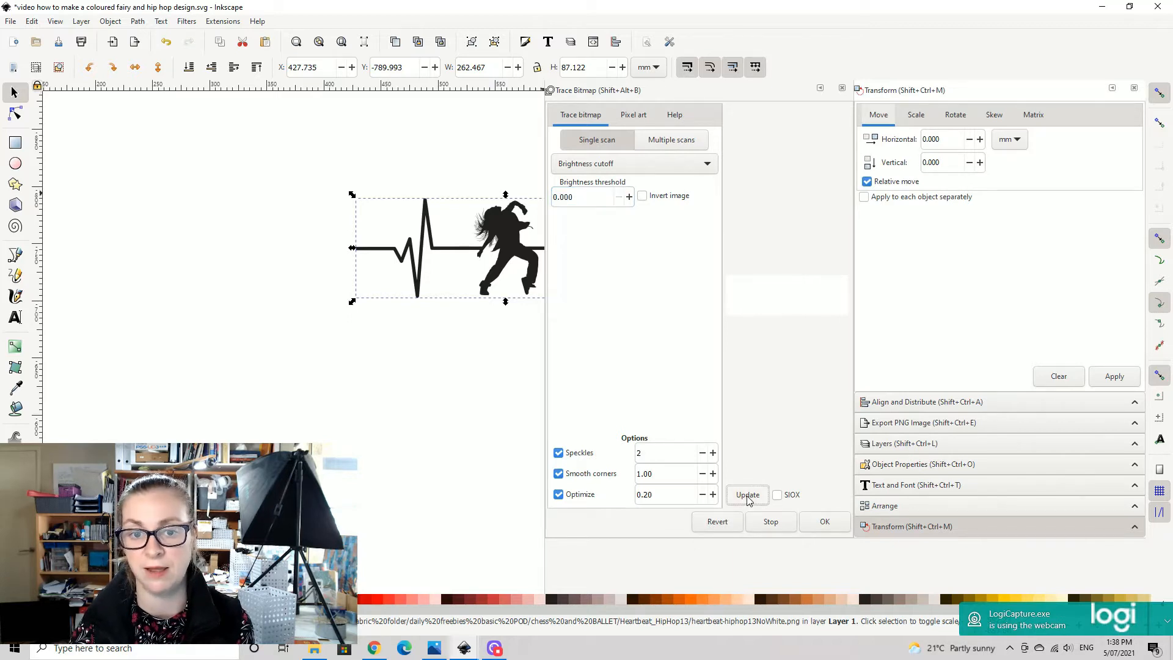
- Try brightness thresholds of 0.100 and 0.400 for the trace, updating the preview for each
double_click(600, 202)
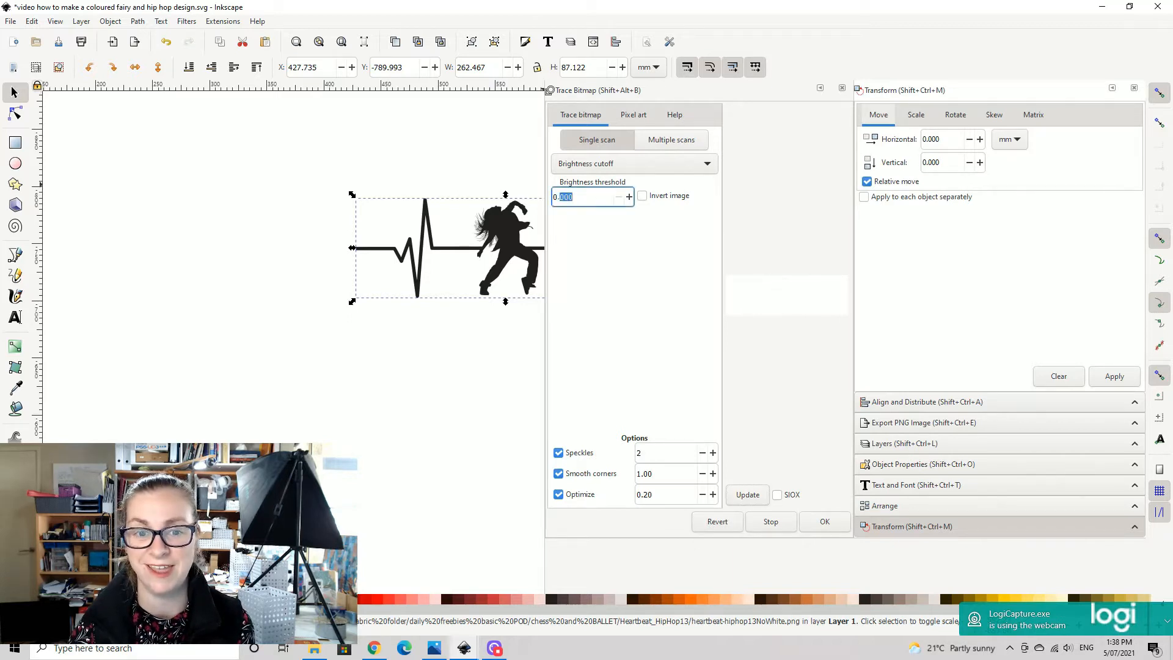
text(0.)
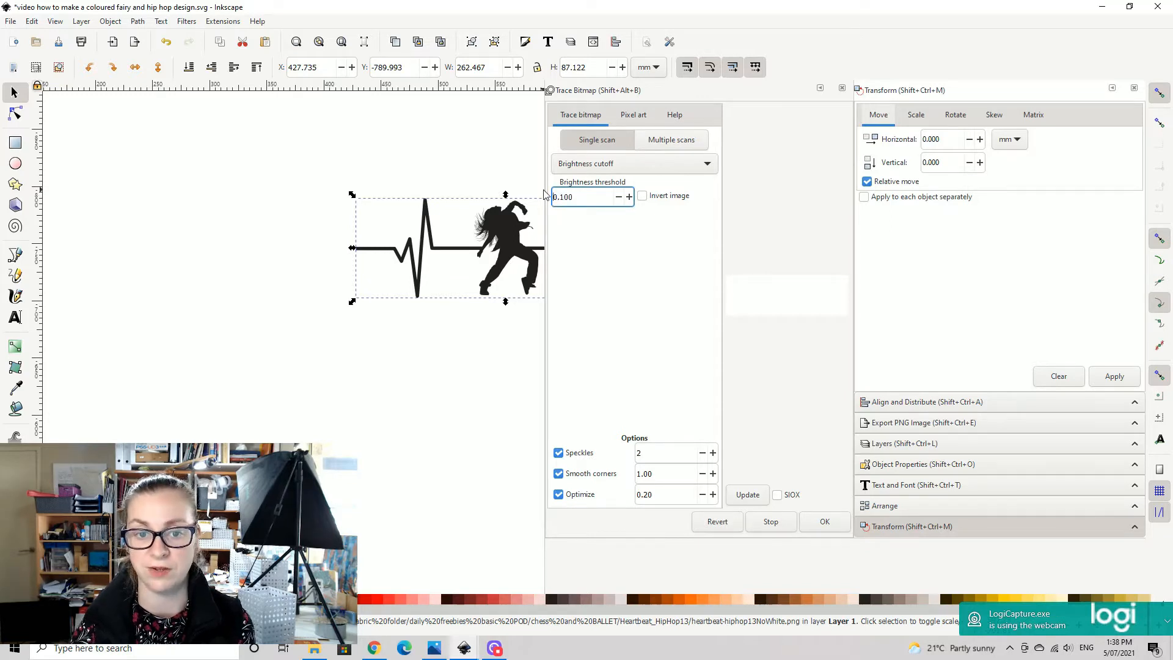
text(100)
click(748, 495)
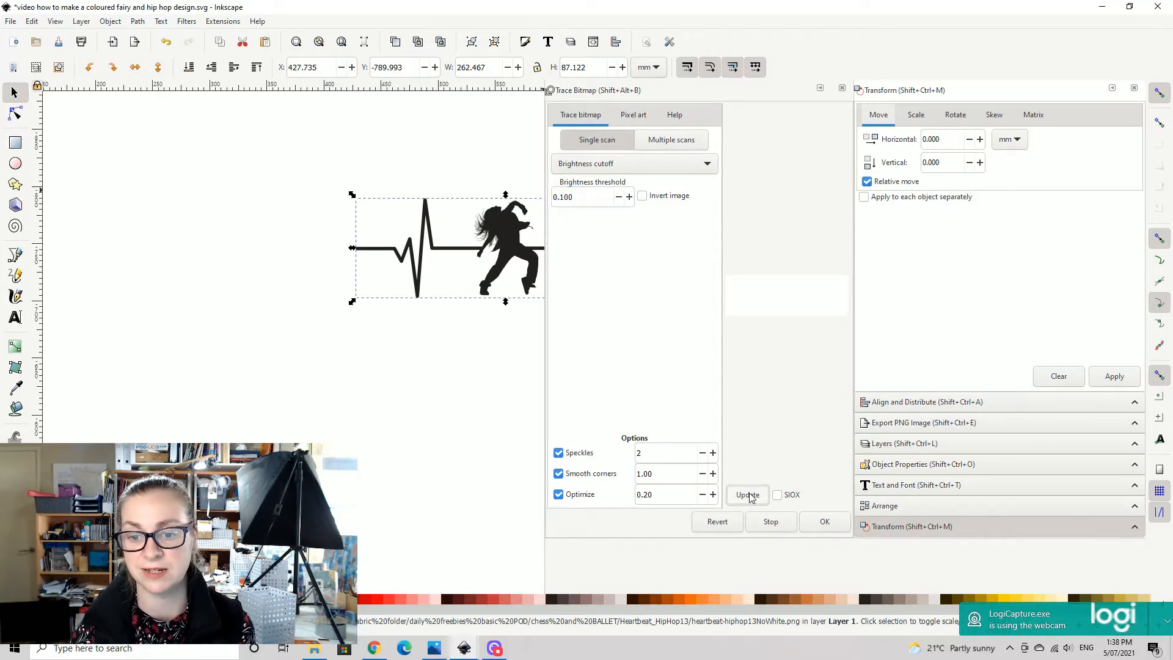
double_click(596, 202)
text(0.4)
click(750, 497)
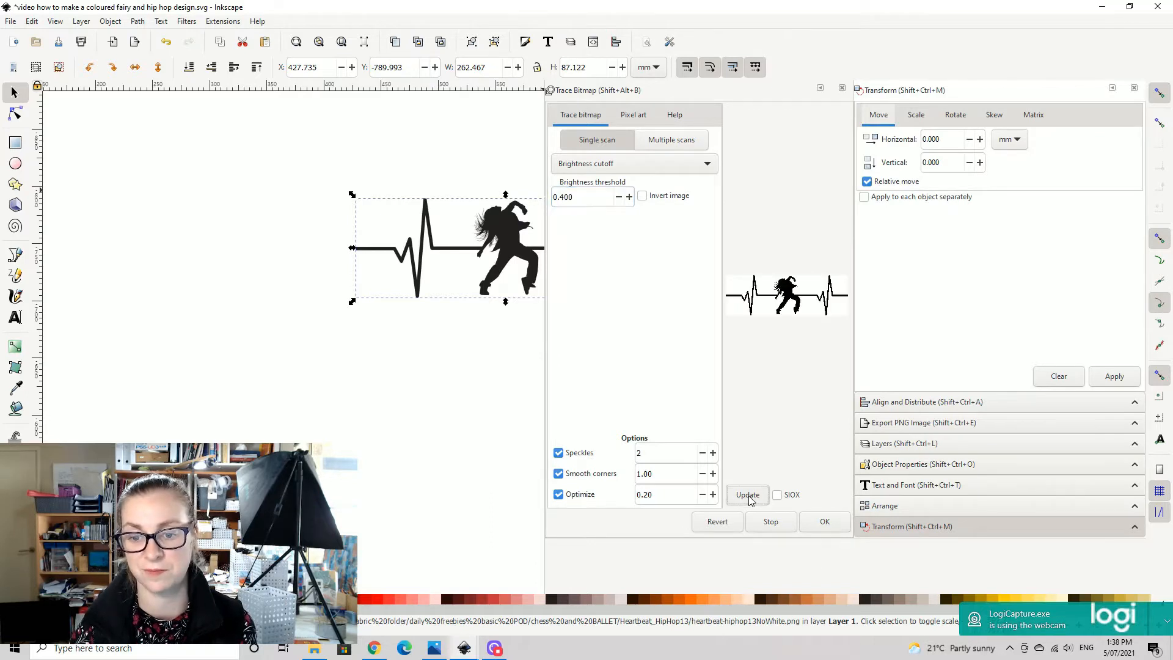
- Set the brightness threshold to 0.450, trace the heartbeat dancer image, and close Trace Bitmap
drag(576, 198, 564, 197)
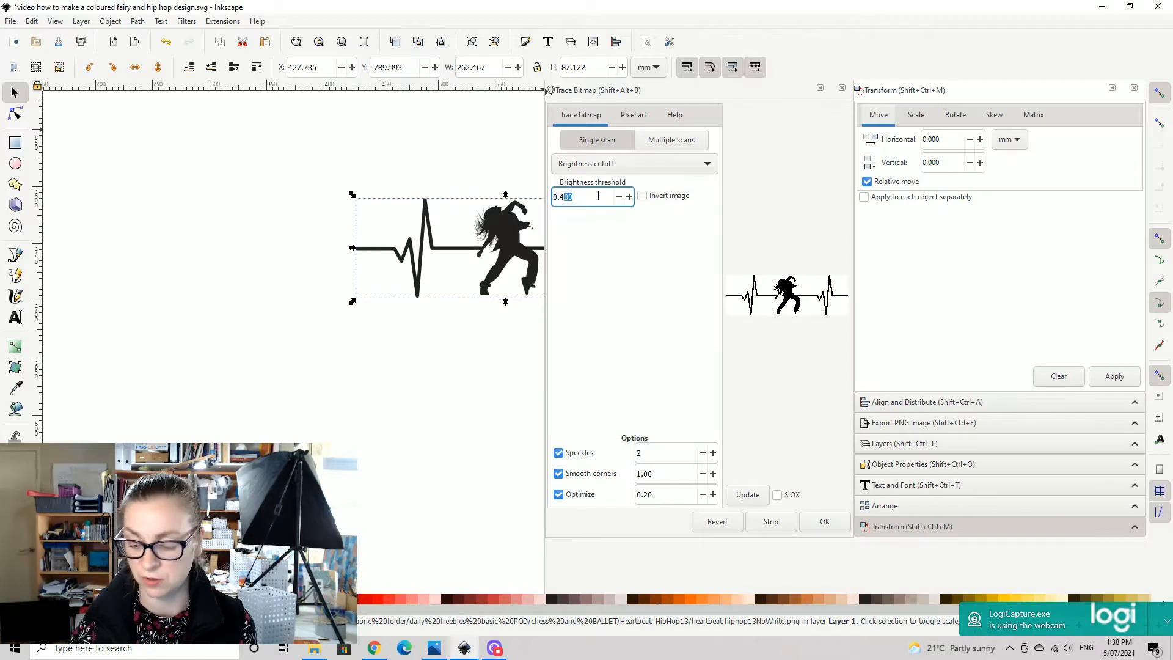
click(745, 496)
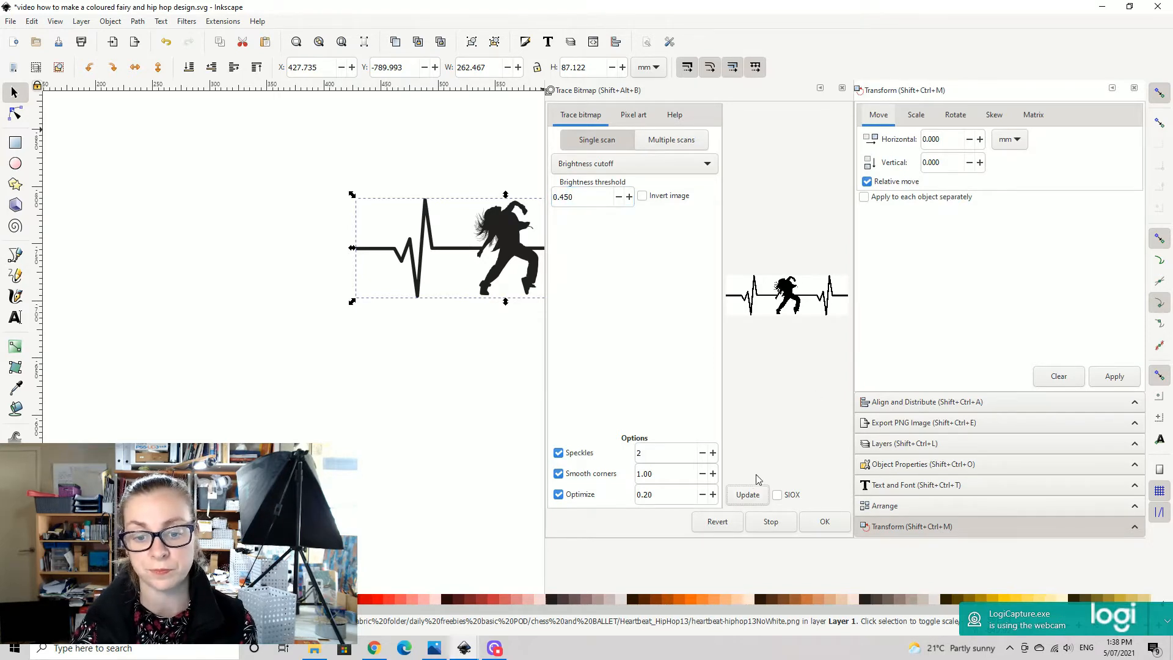
click(826, 523)
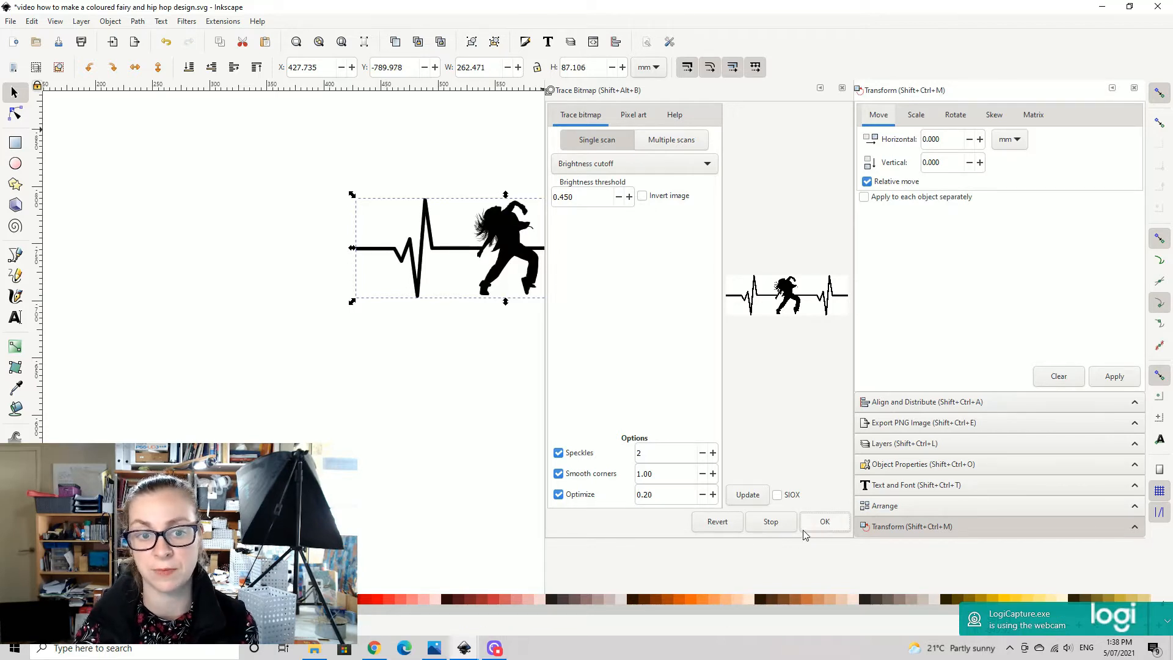
click(842, 88)
drag(545, 141, 1079, 149)
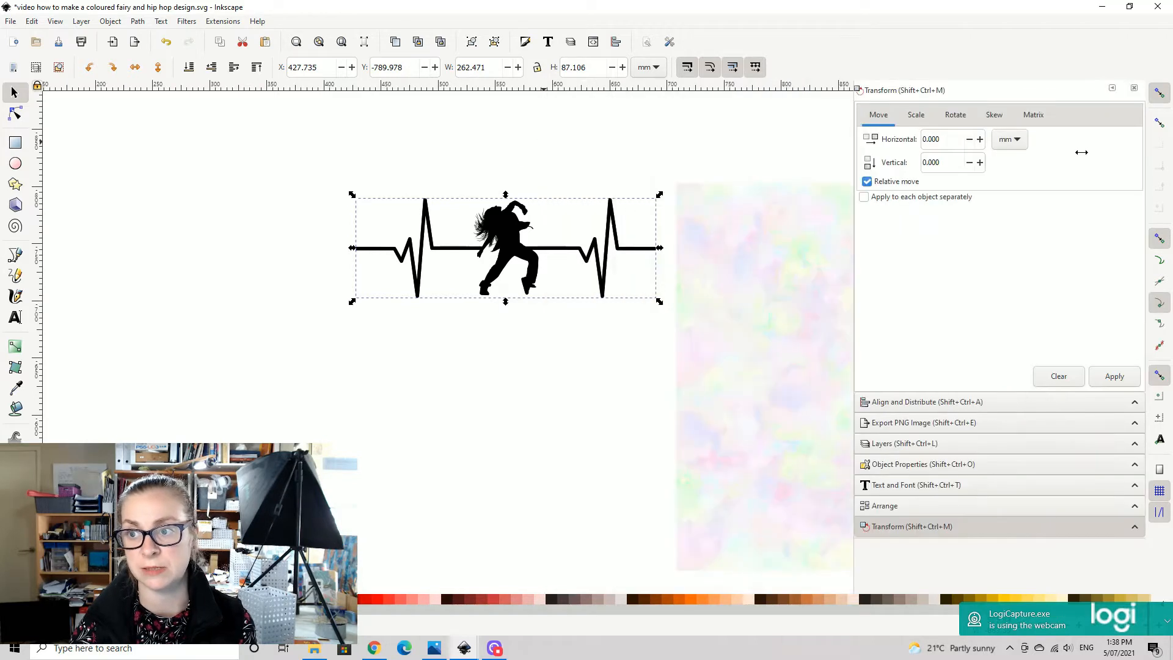
- Move the traced heartbeat dancer shape below the original image and inspect its hair detail up close
key(ctrl+d)
drag(515, 230, 504, 379)
key(plus)
key(plus)
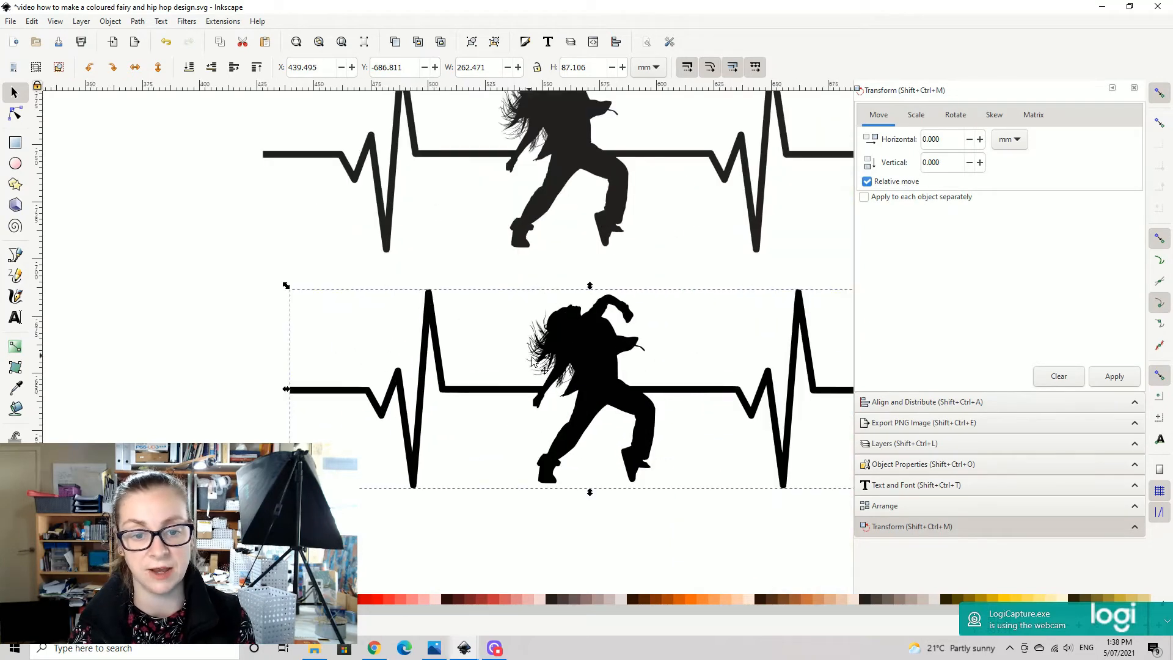
- Fill the original dancer image using Paint Bucket, compare the fill's hair detail with the traced shape, and delete the fill
key(plus)
drag(638, 402, 529, 361)
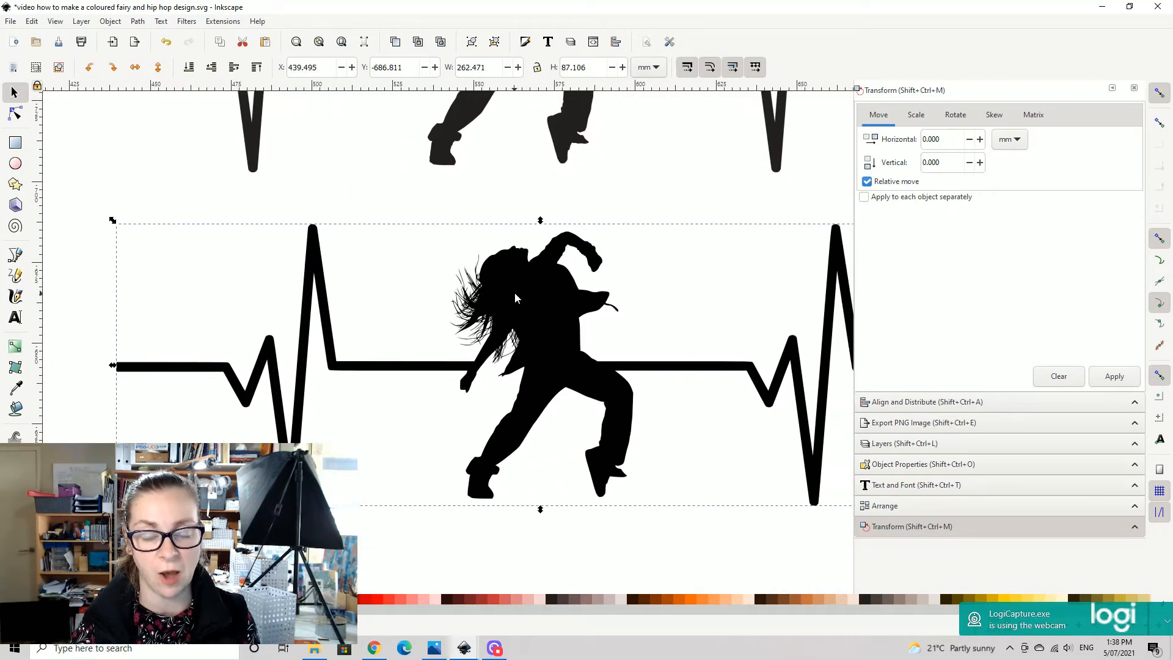
scroll(530, 245, up, 10)
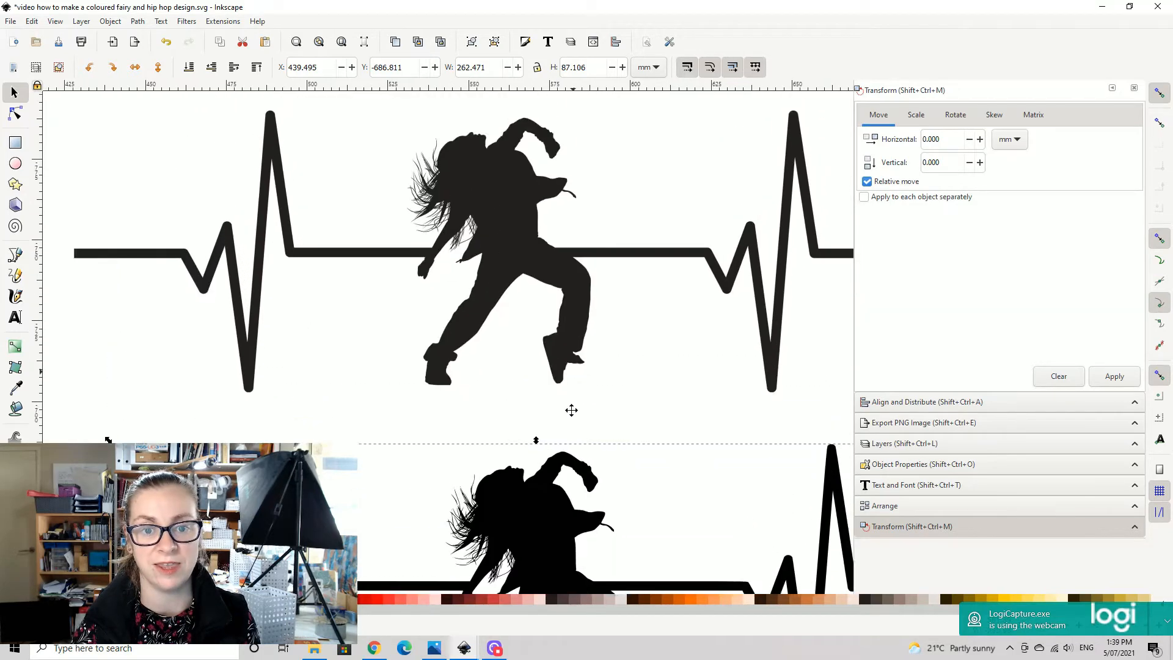
click(492, 286)
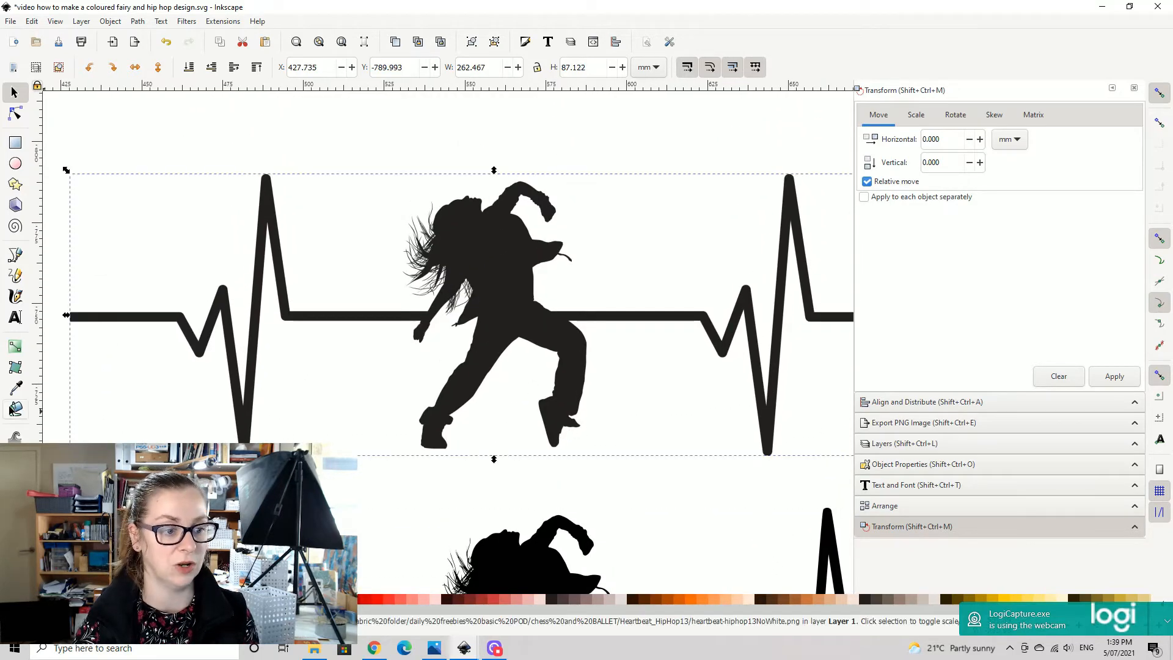
click(15, 408)
click(499, 258)
key(s)
drag(547, 257, 525, 407)
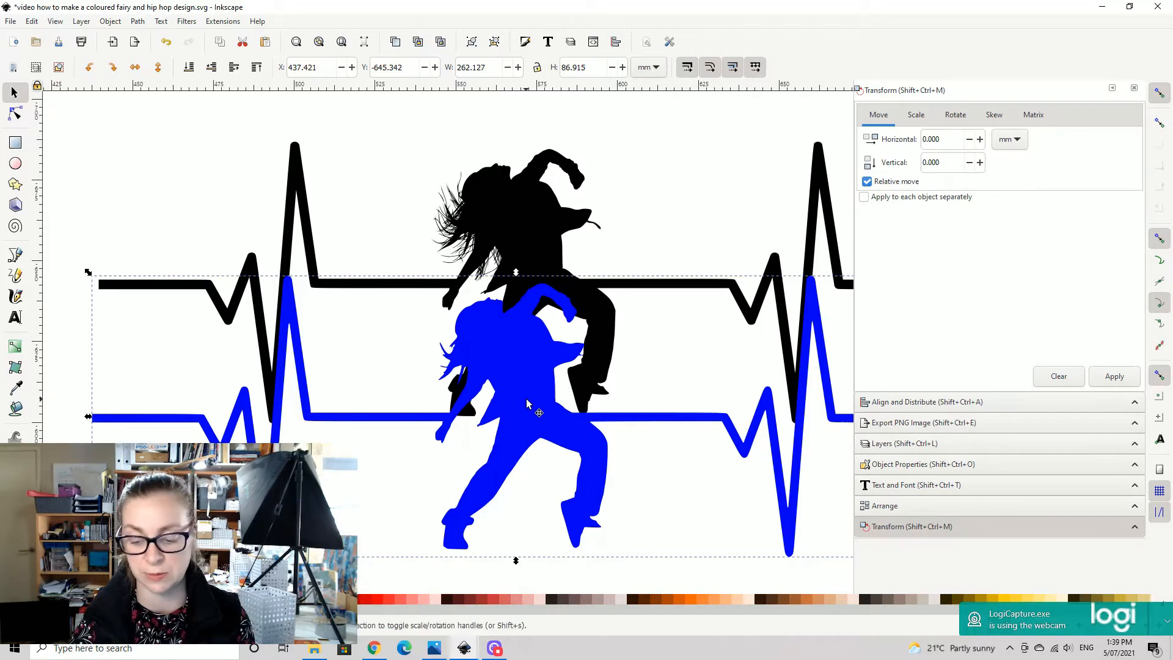
key(Delete)
- Place the traced heartbeat dancer shape over the upper half of the pastel digital paper and raise it to the top
key(minus)
drag(661, 227, 451, 301)
drag(284, 372, 467, 328)
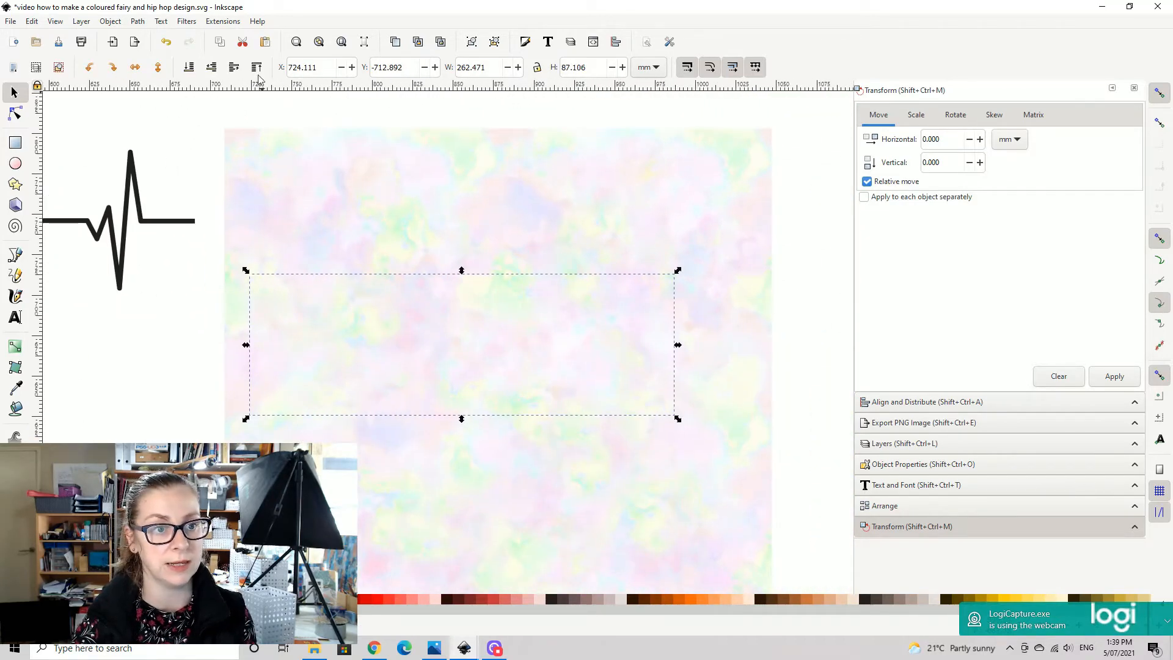
drag(472, 343, 513, 305)
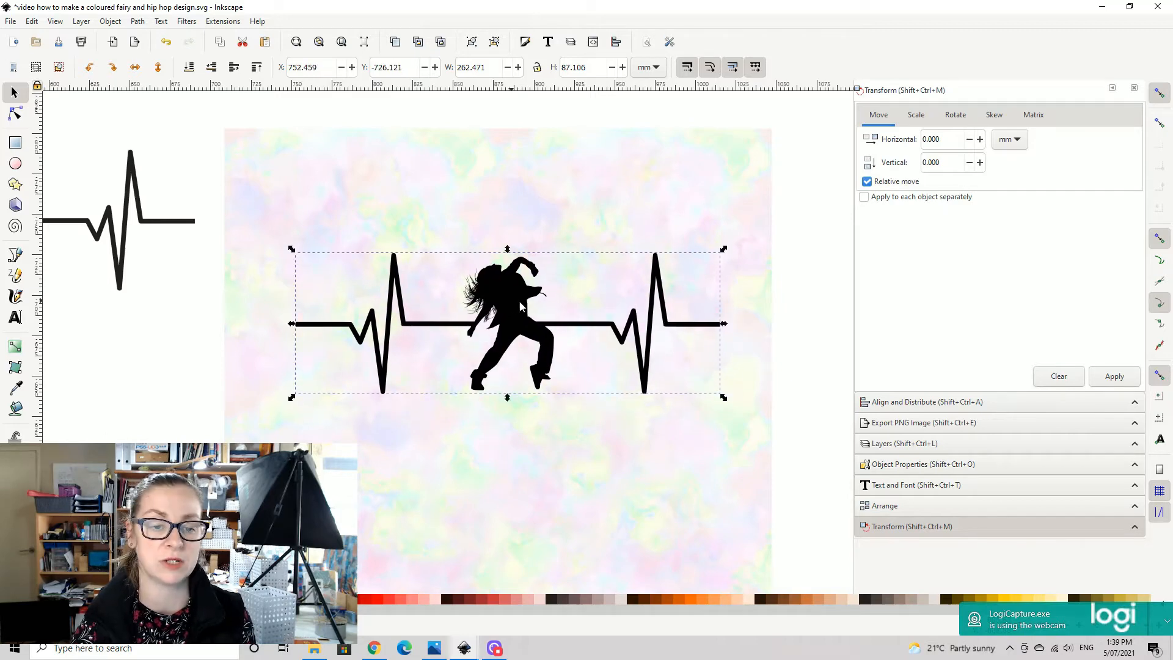
- Select the traced heartbeat dancer together with the pastel paper and clip the paper to the dancer's shape
click(821, 257)
key(minus)
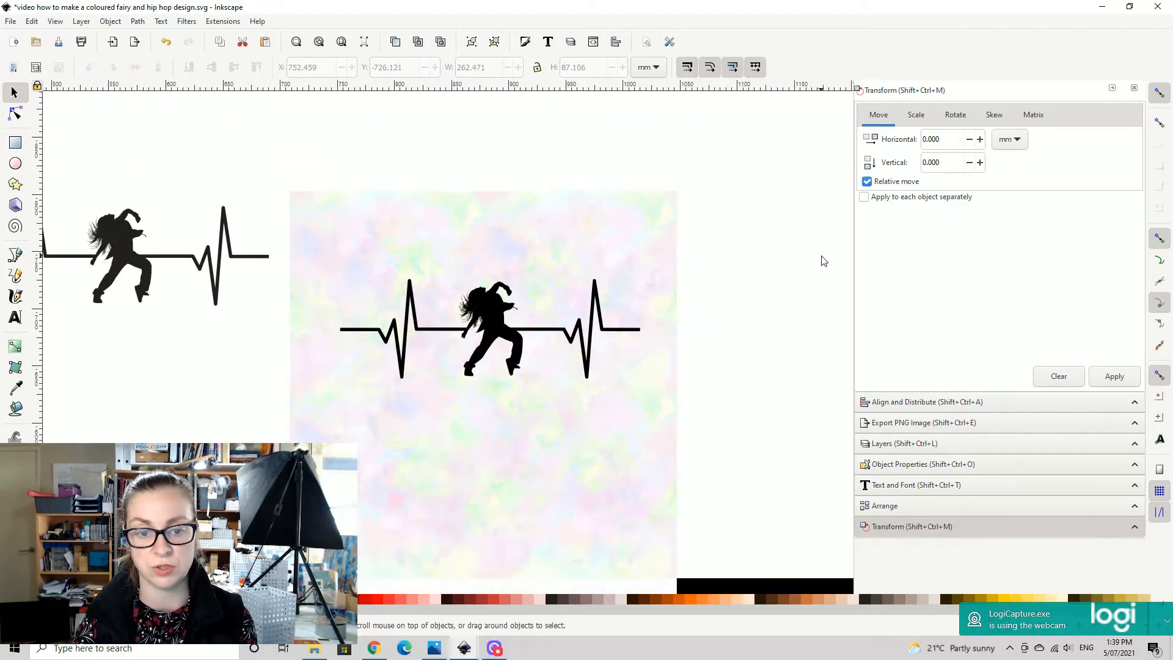
drag(507, 487, 608, 404)
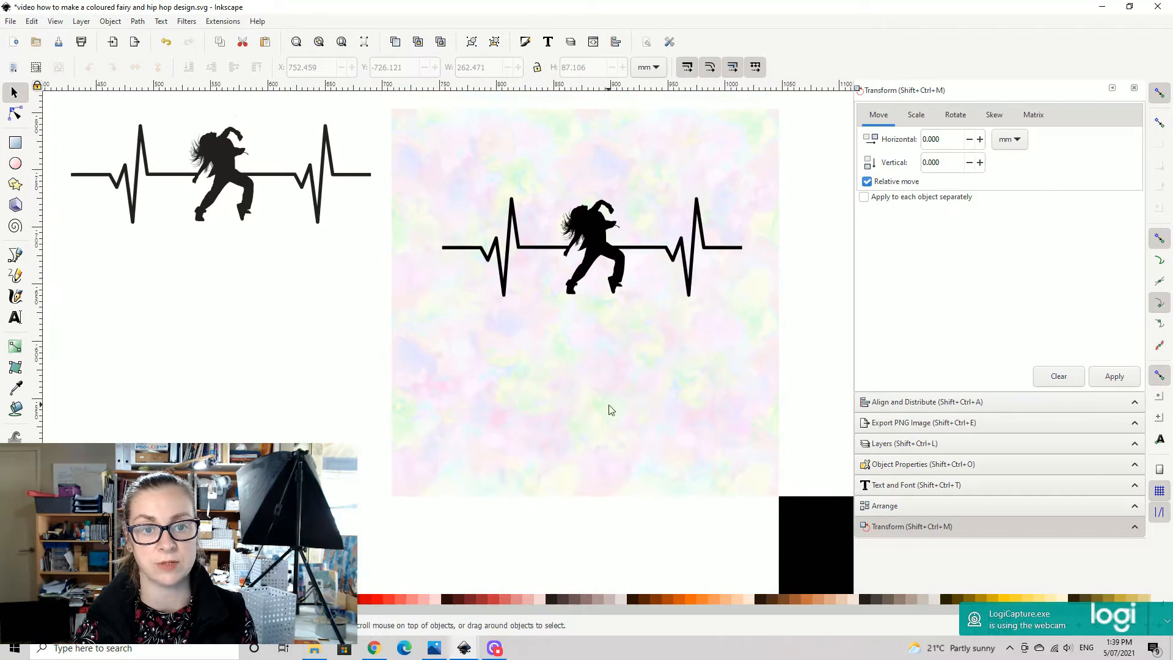
drag(369, 102, 807, 540)
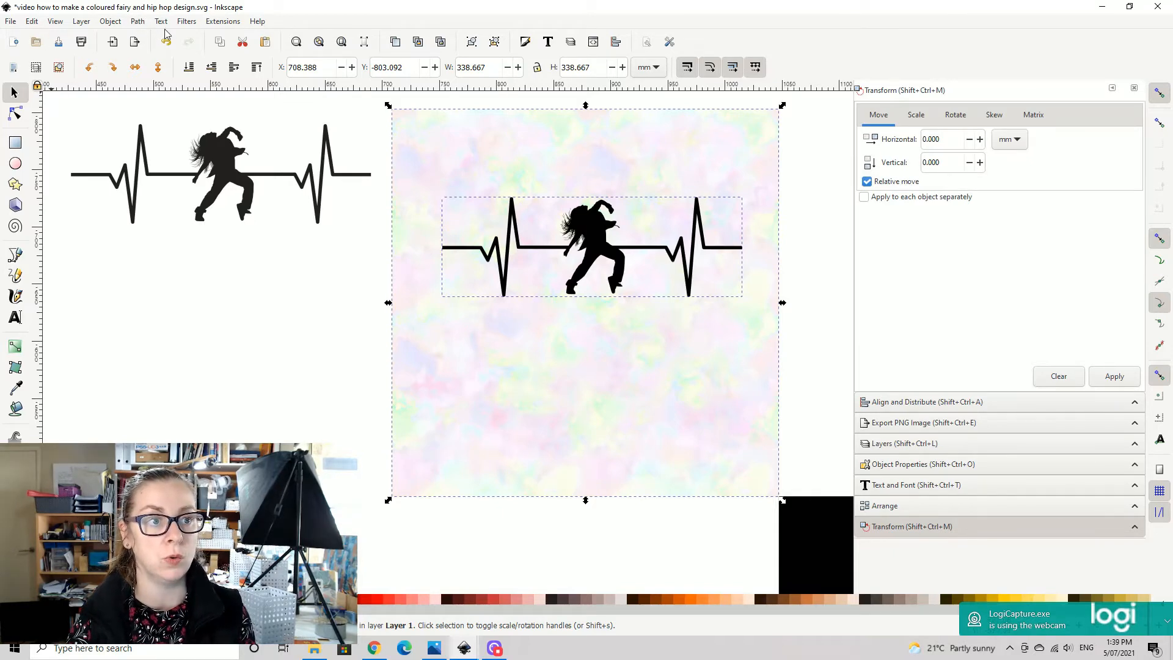
click(112, 22)
mouse_move(183, 171)
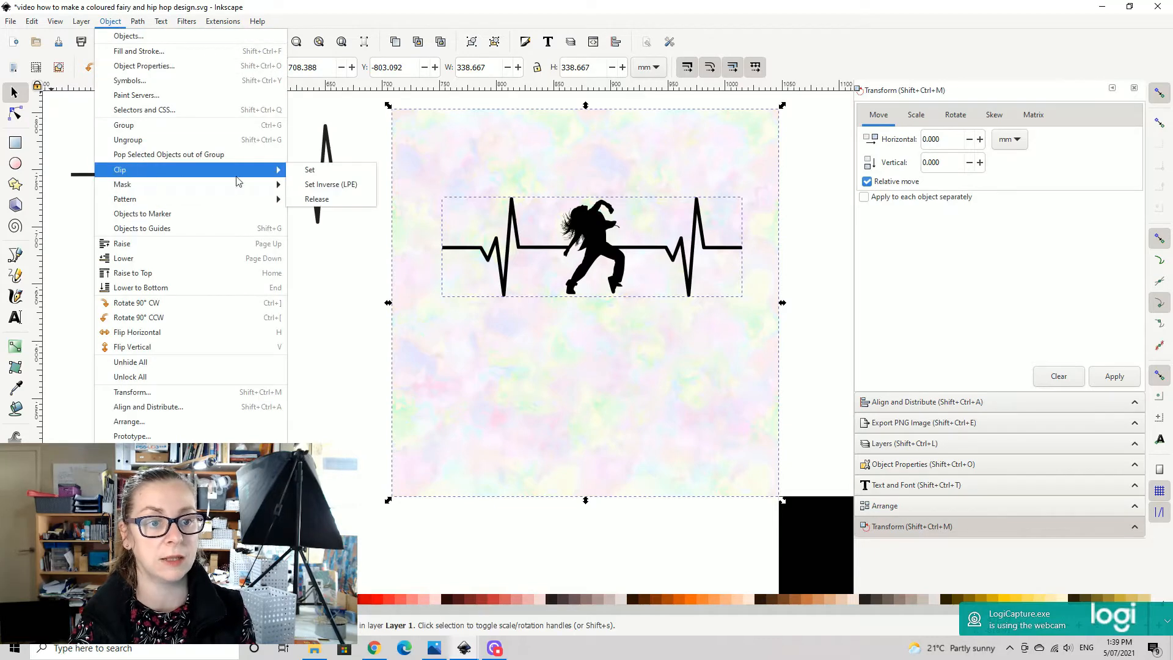
click(329, 168)
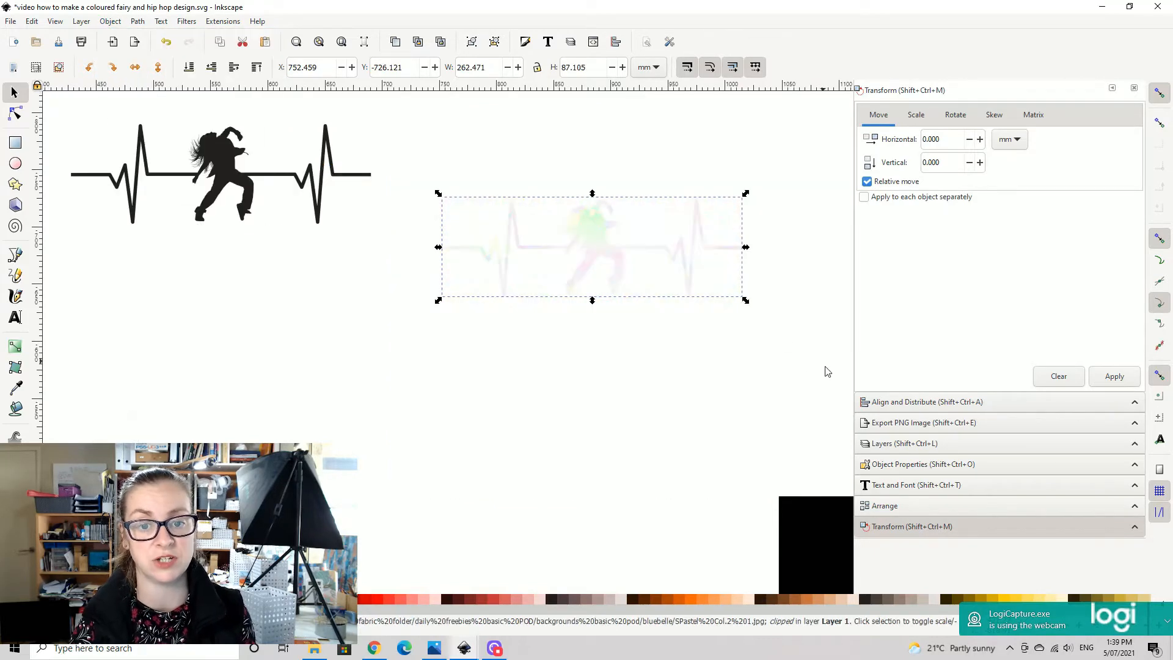
- Move the pastel clipped heartbeat dancer onto the black background rectangle and inspect its texture and hair detail up close
drag(723, 384, 358, 296)
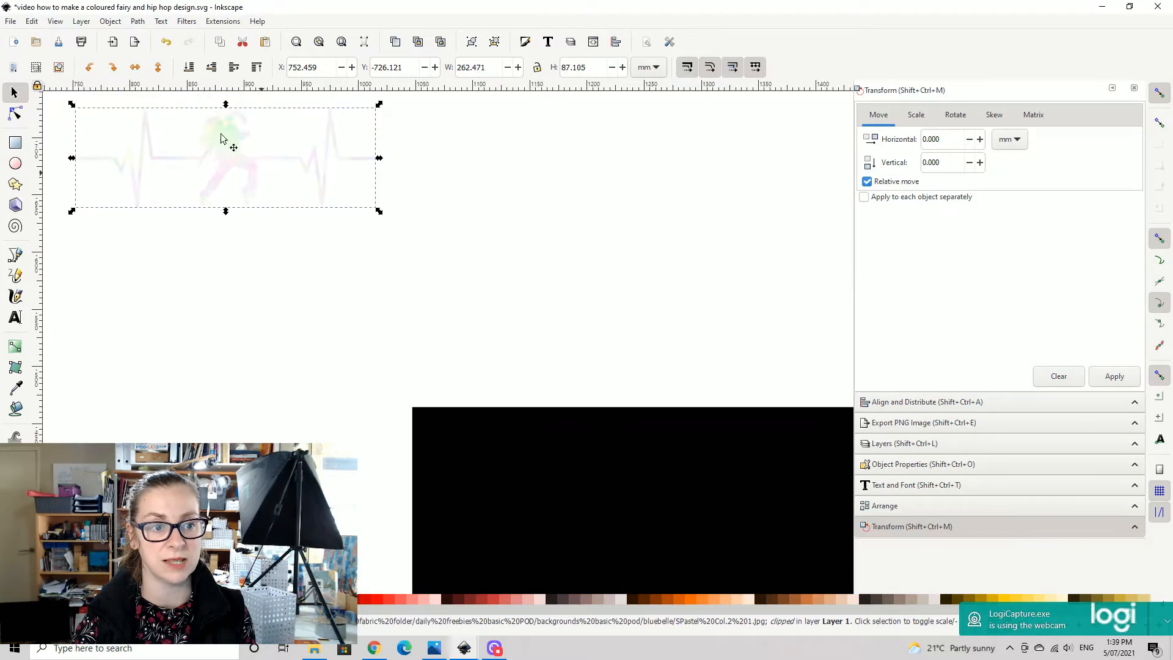
drag(225, 147, 641, 467)
drag(703, 361, 621, 181)
drag(667, 484, 627, 436)
mouse_move(532, 208)
mouse_down()
mouse_move(539, 240)
mouse_move(593, 269)
mouse_up()
key(plus)
scroll(668, 325, down, 2)
drag(669, 324, 554, 350)
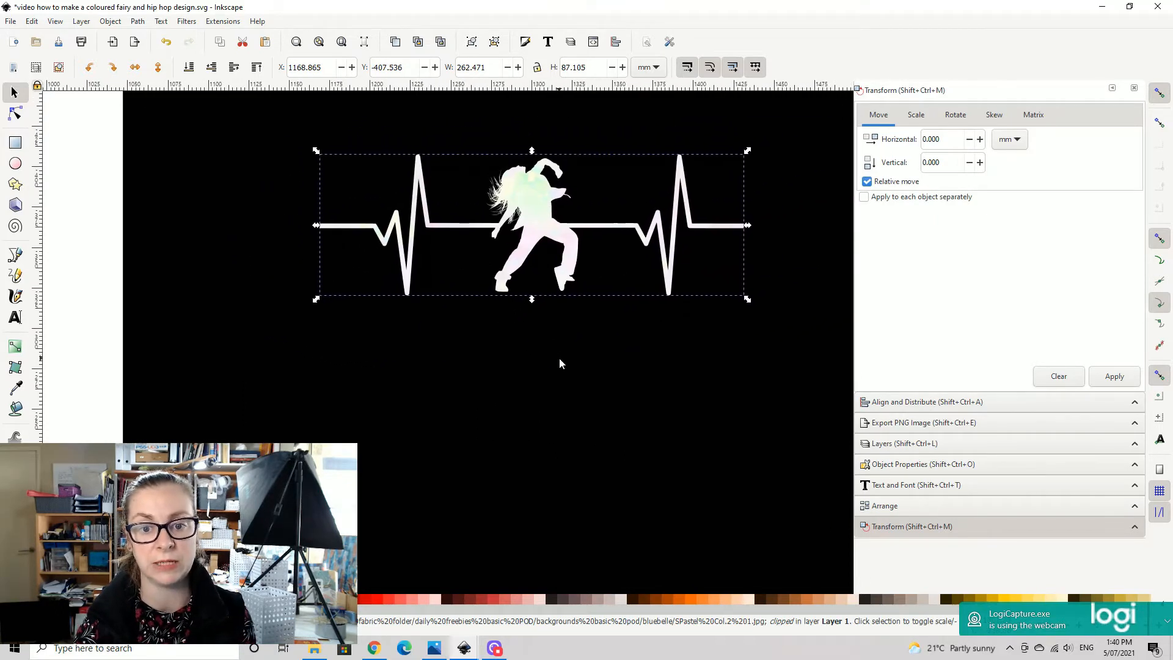
key(plus)
key(plus)
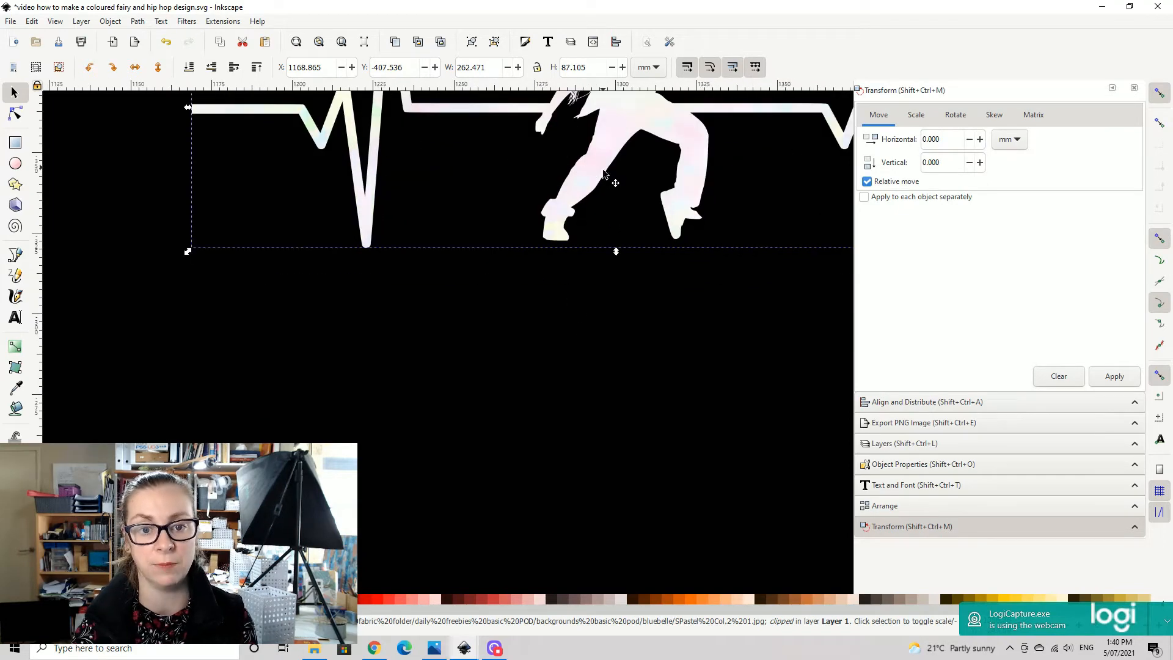
drag(603, 166, 493, 322)
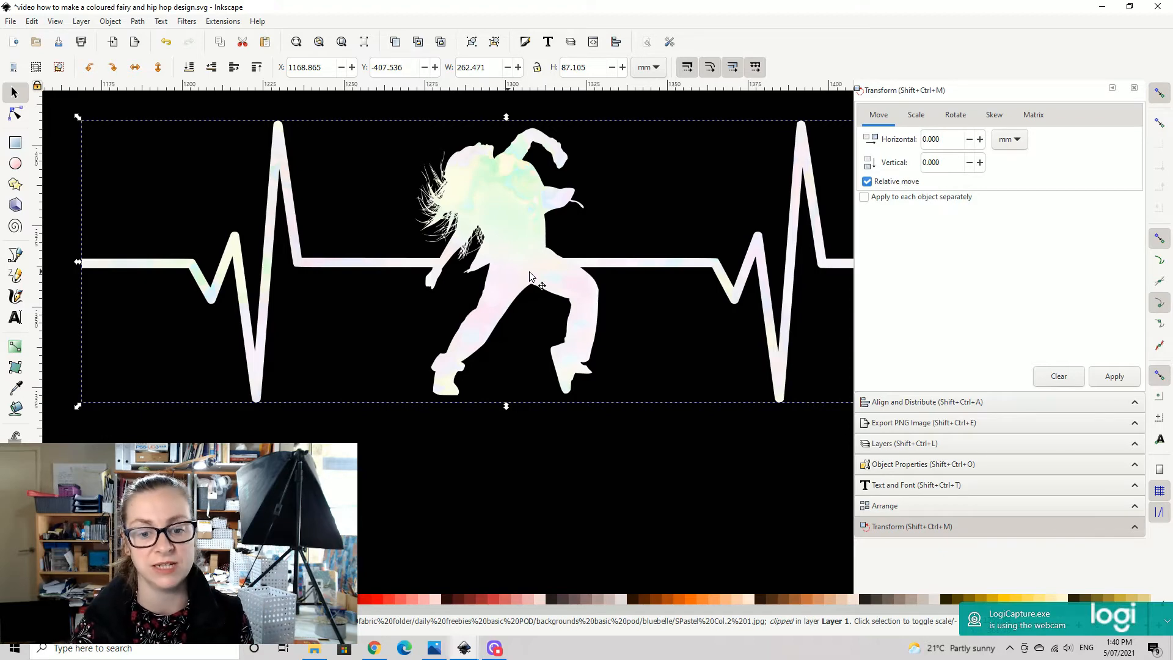
scroll(507, 281, down, 2)
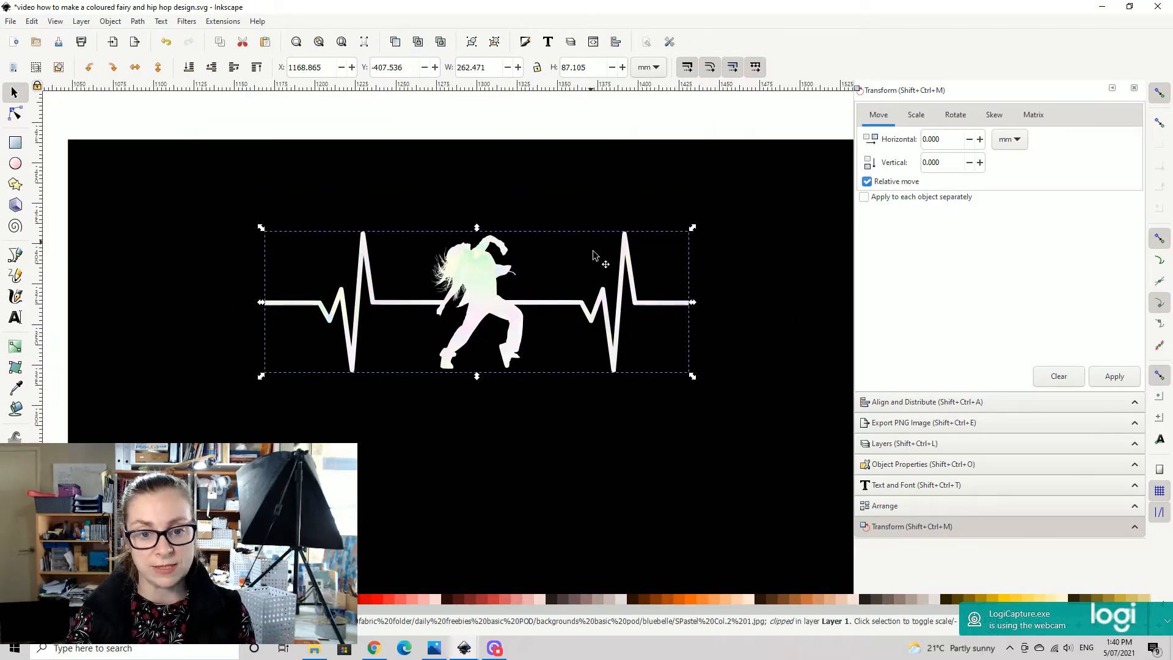
- Move the pastel heartbeat dancer off the black rectangle to the blank canvas above it
drag(591, 245, 629, 397)
drag(524, 436, 520, 413)
drag(531, 160, 526, 178)
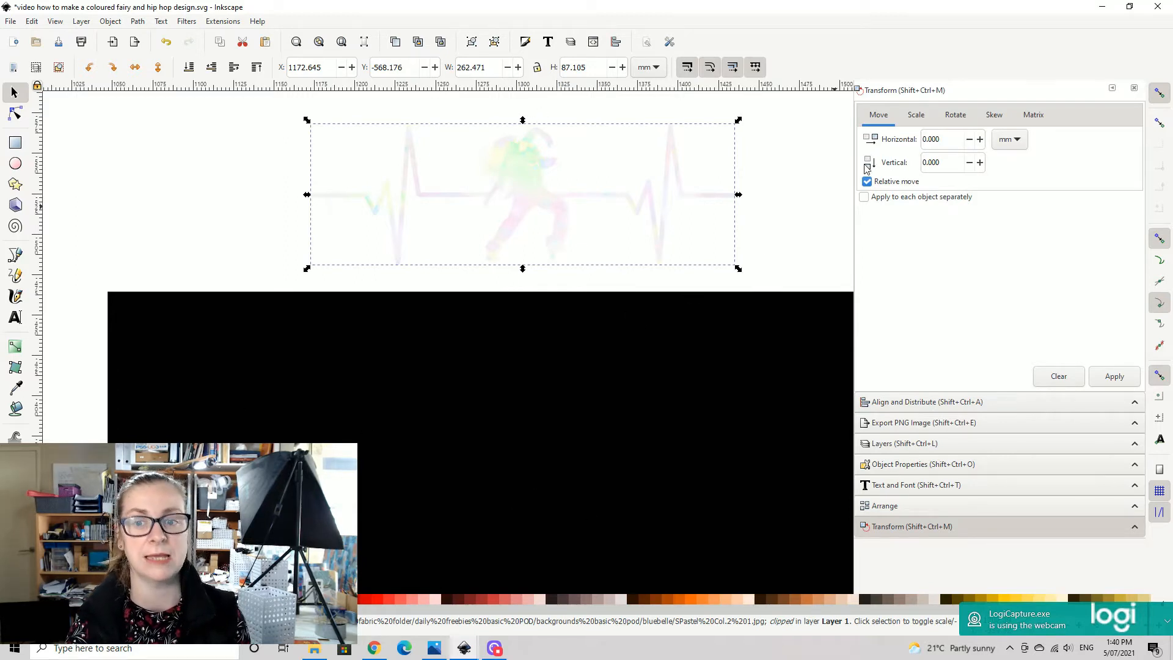
drag(806, 185, 820, 308)
drag(535, 308, 538, 243)
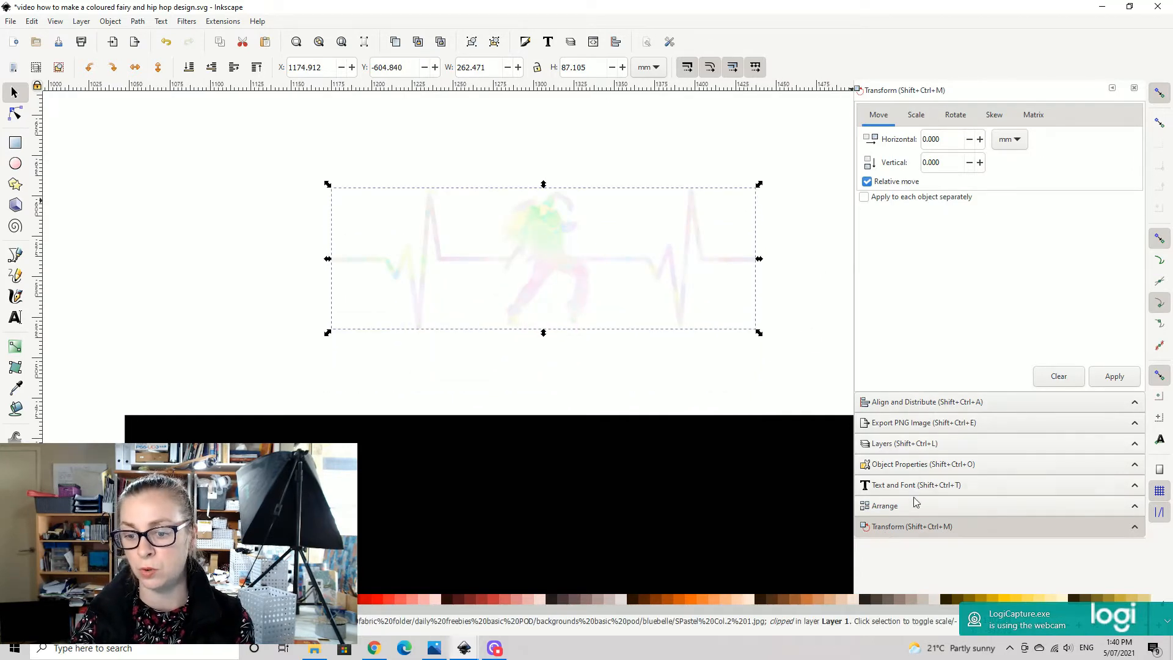
- Open the PNG export settings, compare the drawing and page areas, and set the export area to the selected heartbeat dancer
click(921, 423)
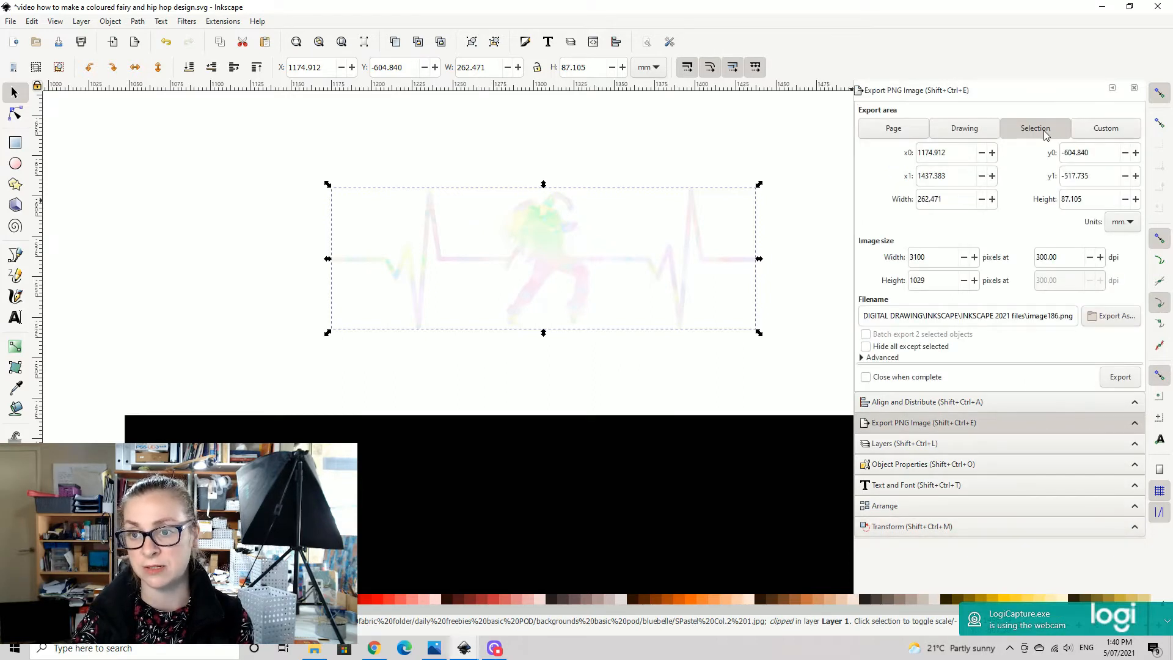
click(964, 129)
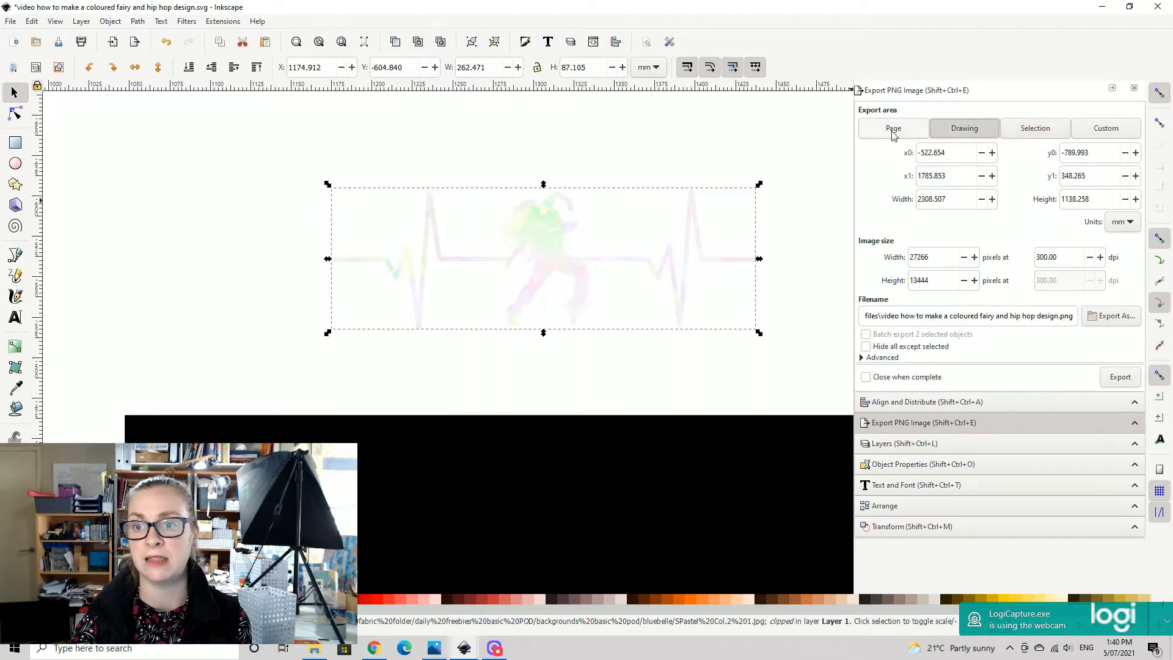
click(893, 129)
click(1035, 131)
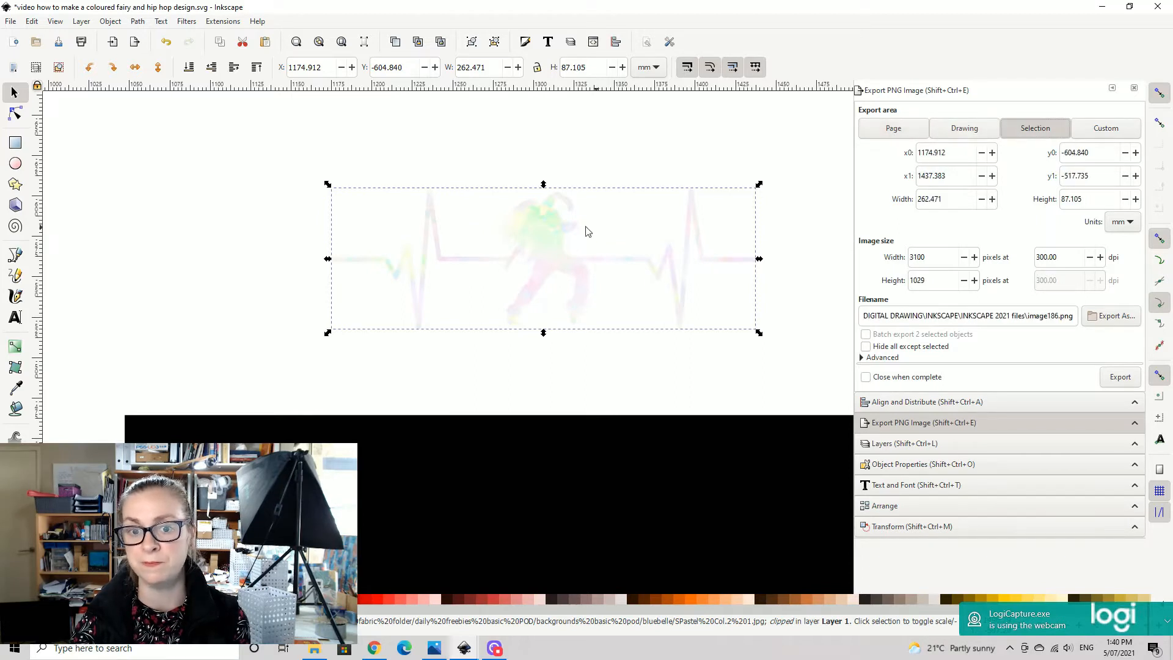
click(547, 244)
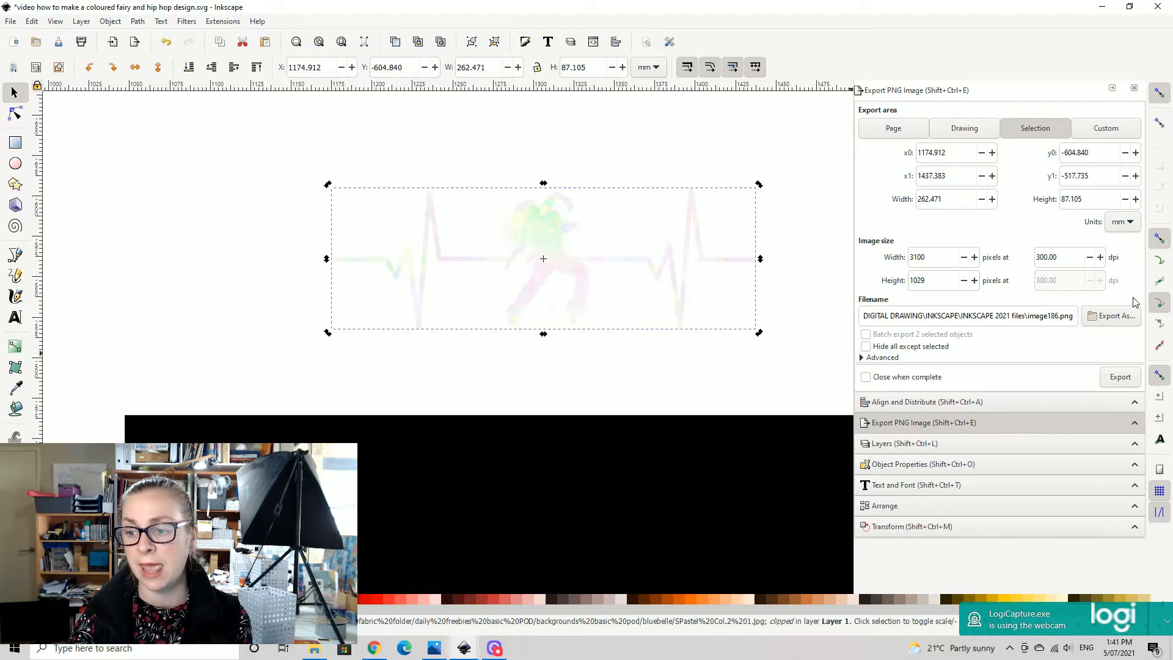
- Export the selected heartbeat dancer at 300 dpi as image186.png to D:\TESTS\creative fabrica test
click(1120, 319)
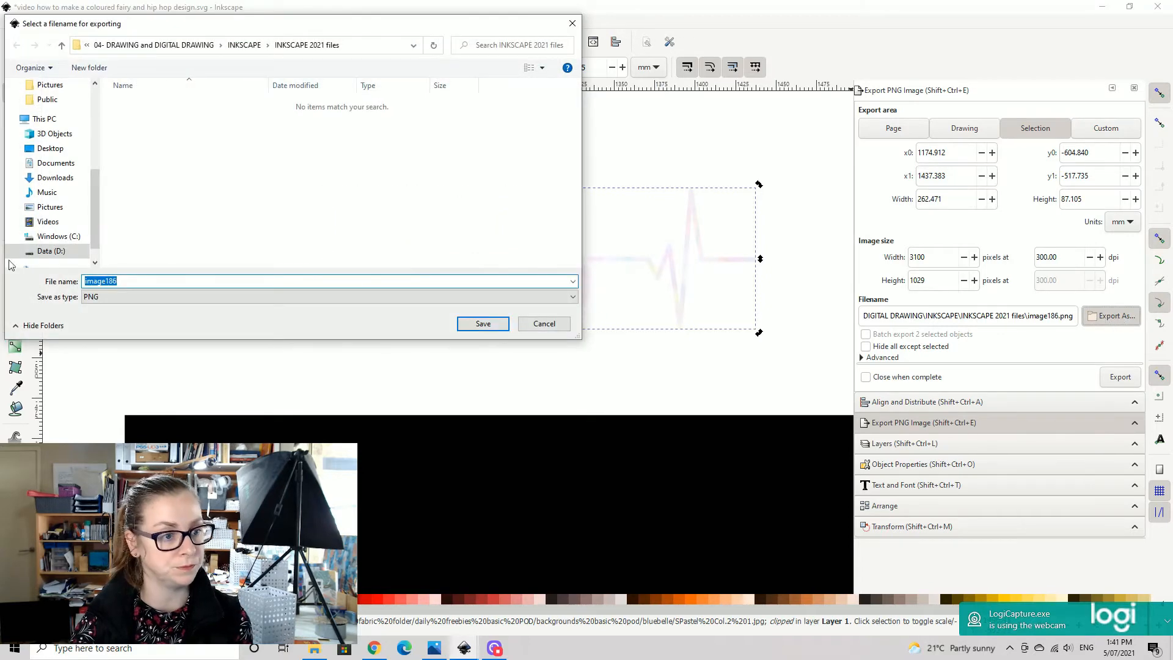
click(49, 251)
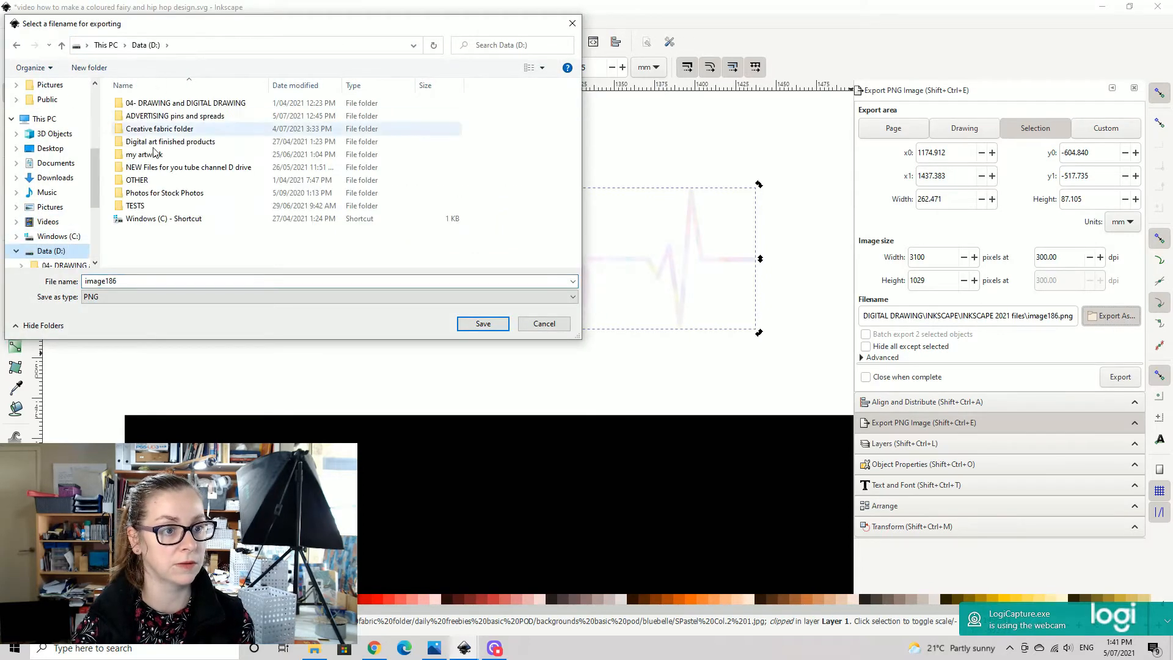
double_click(135, 206)
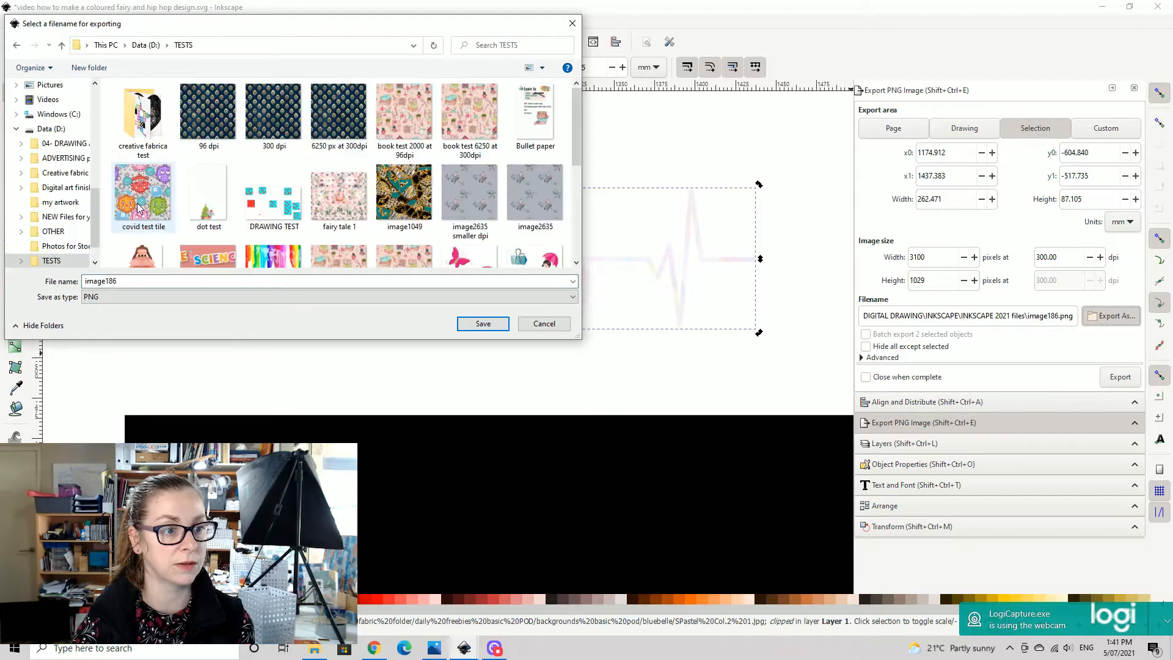
double_click(146, 116)
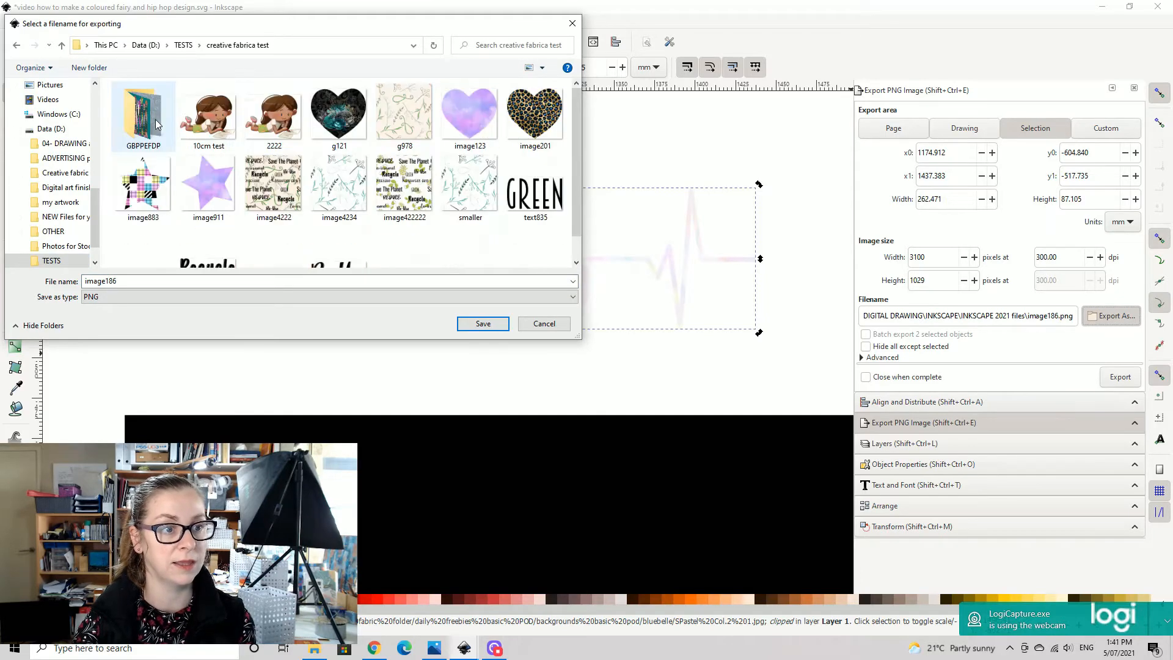
click(483, 324)
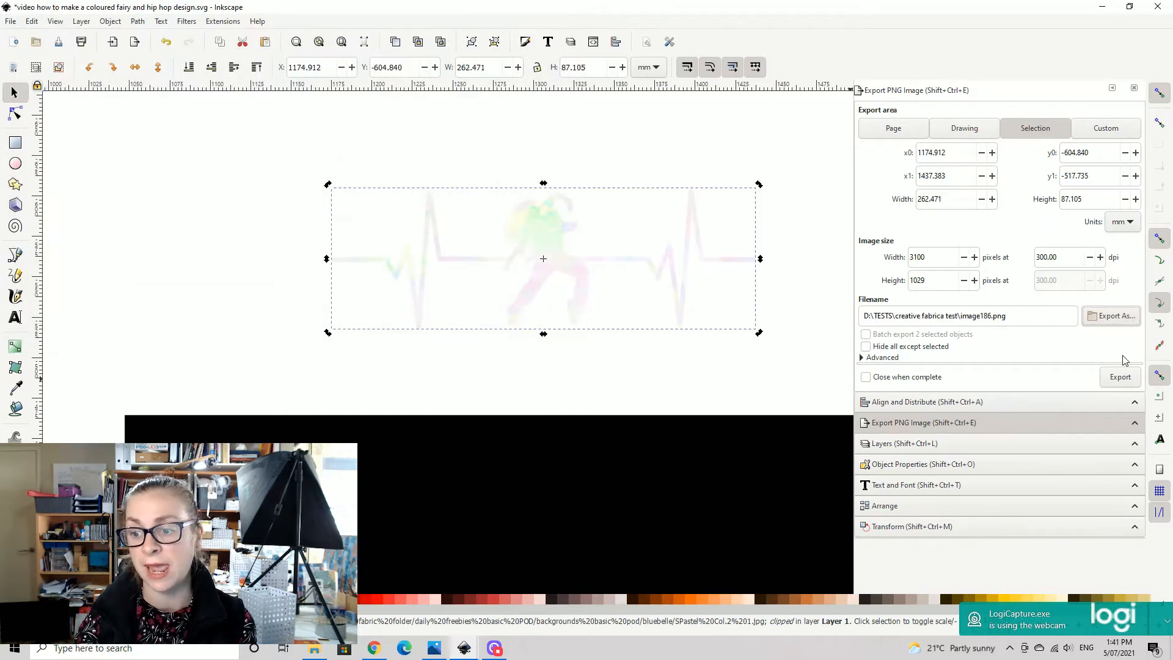
click(1118, 380)
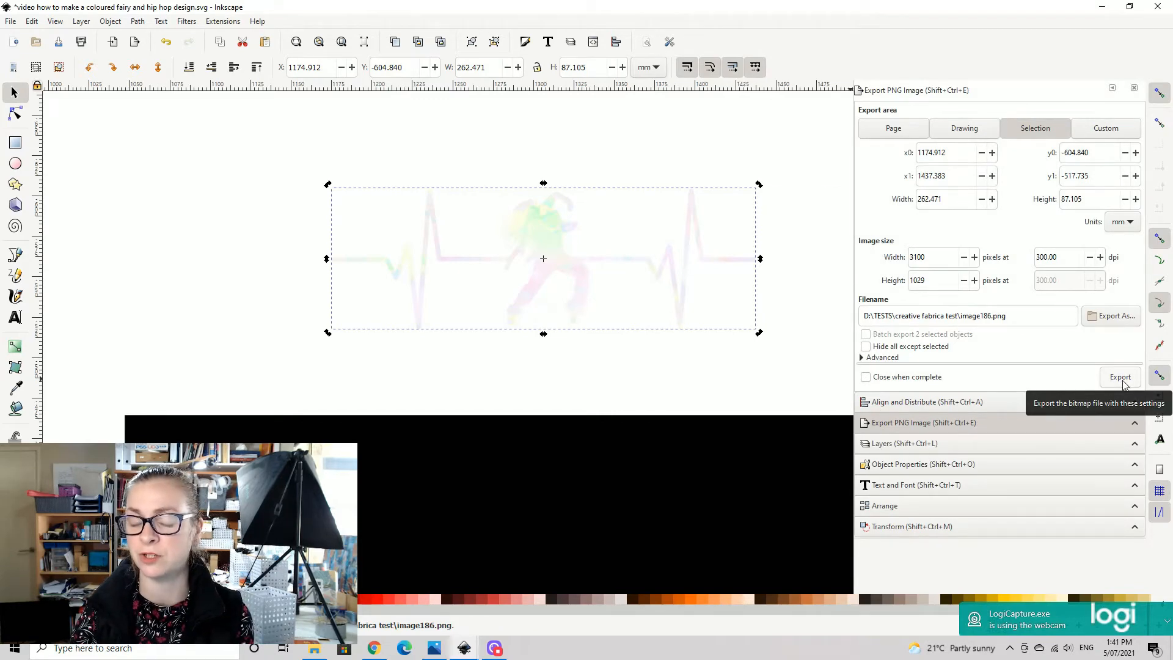
- Move the pastel heartbeat dancer straight down onto the black background rectangle
scroll(697, 356, down, 3)
drag(548, 183, 549, 452)
- Fill the upside-down breakdancer silhouette with blue using the Paint Bucket tool
drag(513, 283, 720, 146)
drag(199, 324, 875, 330)
key(minus)
key(minus)
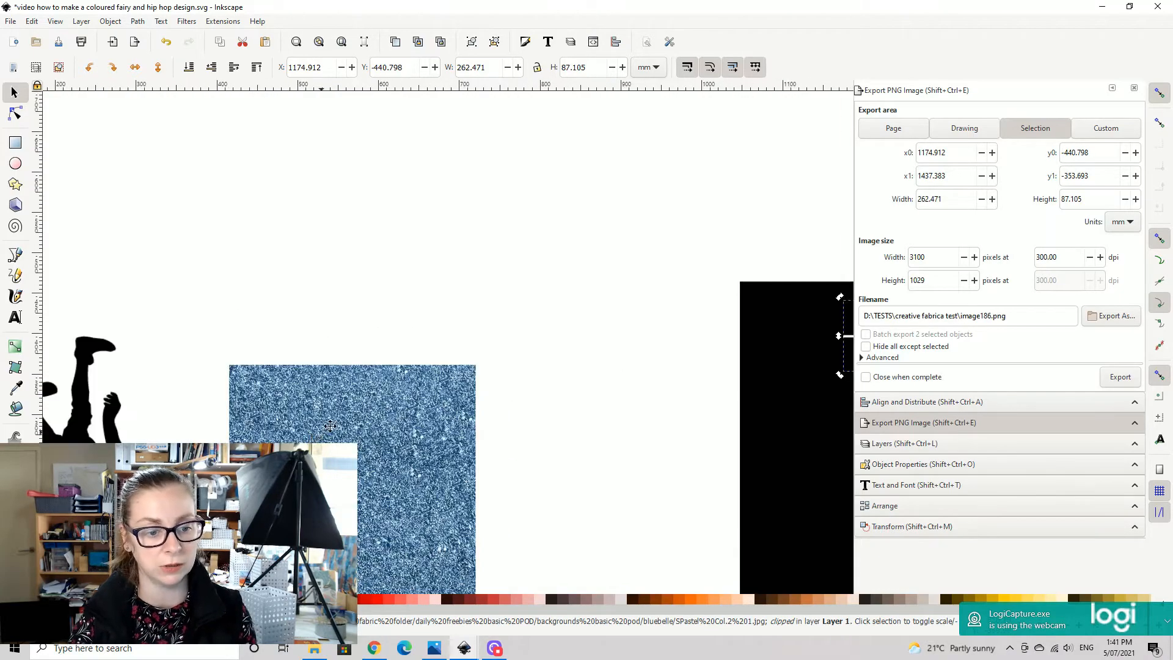
drag(320, 430, 858, 195)
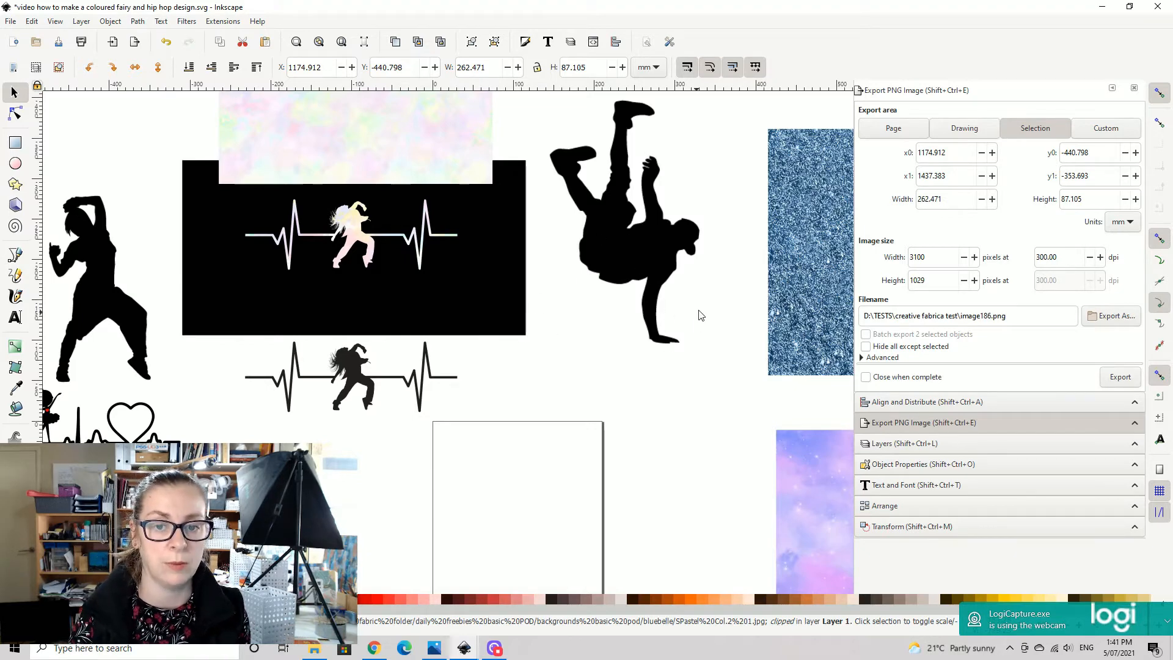
scroll(699, 303, down, 1)
drag(698, 303, 417, 368)
click(336, 298)
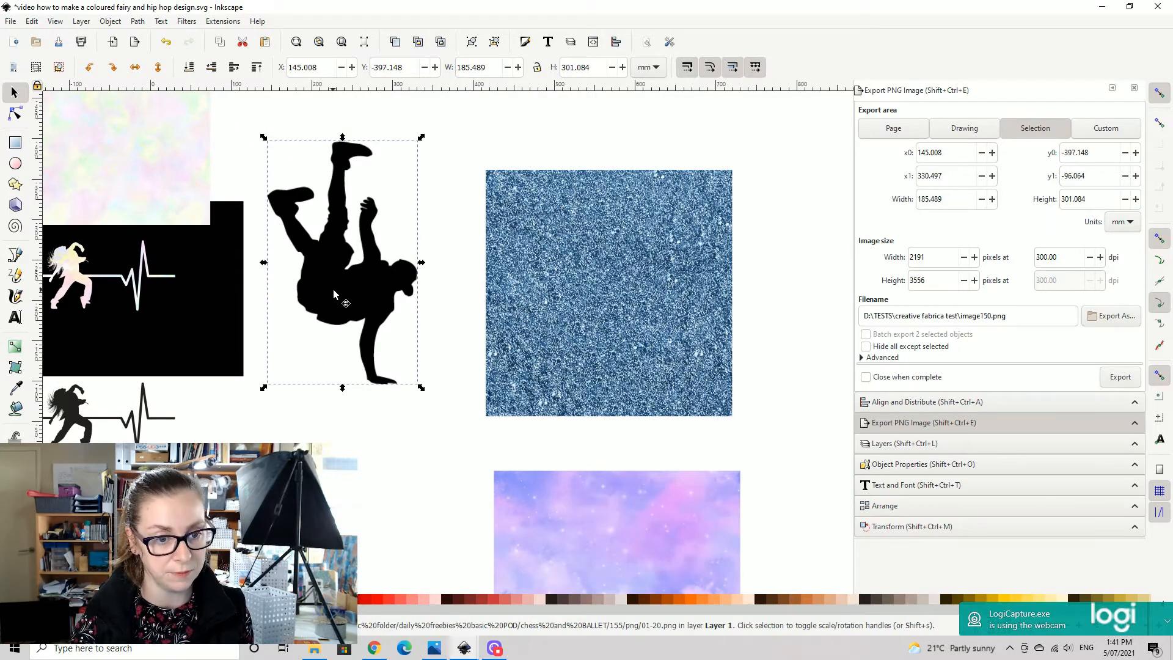
click(15, 408)
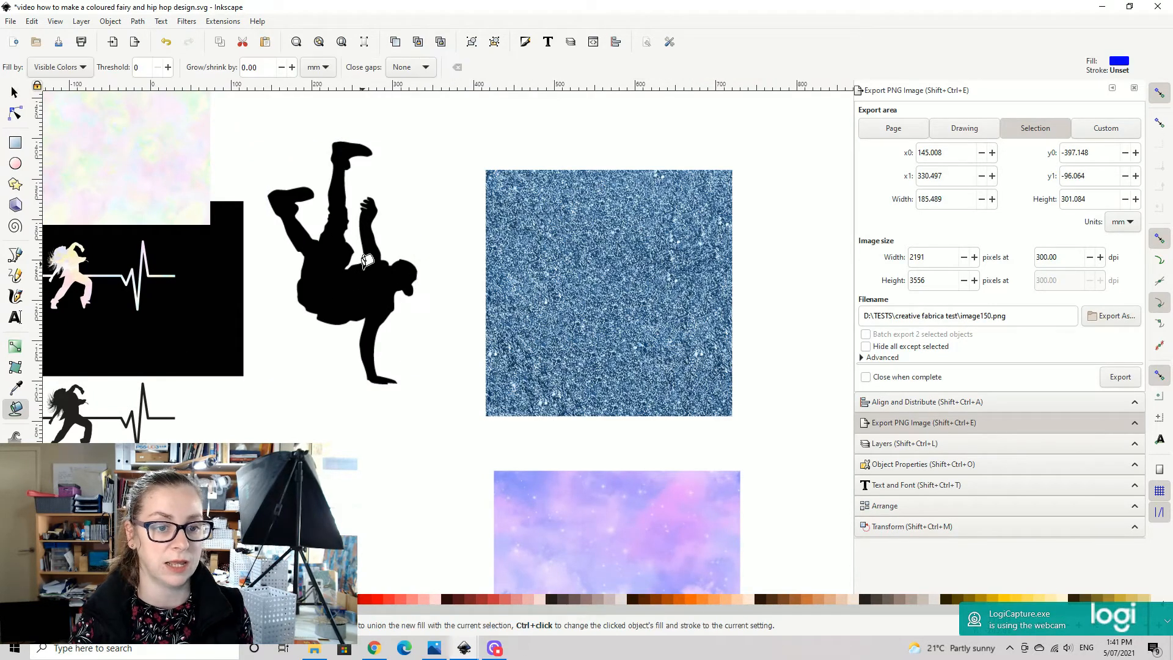
click(364, 273)
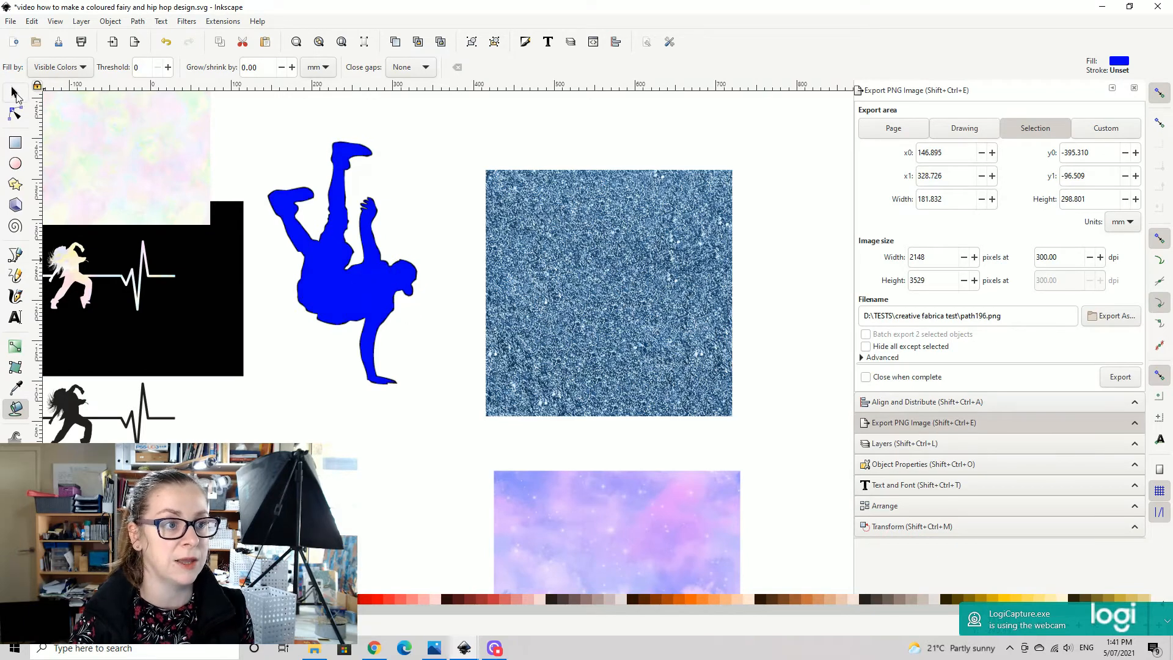
- Try placing the blue breakdancer fill over the blue glitter paper and delete the fill
click(14, 91)
drag(341, 262, 594, 298)
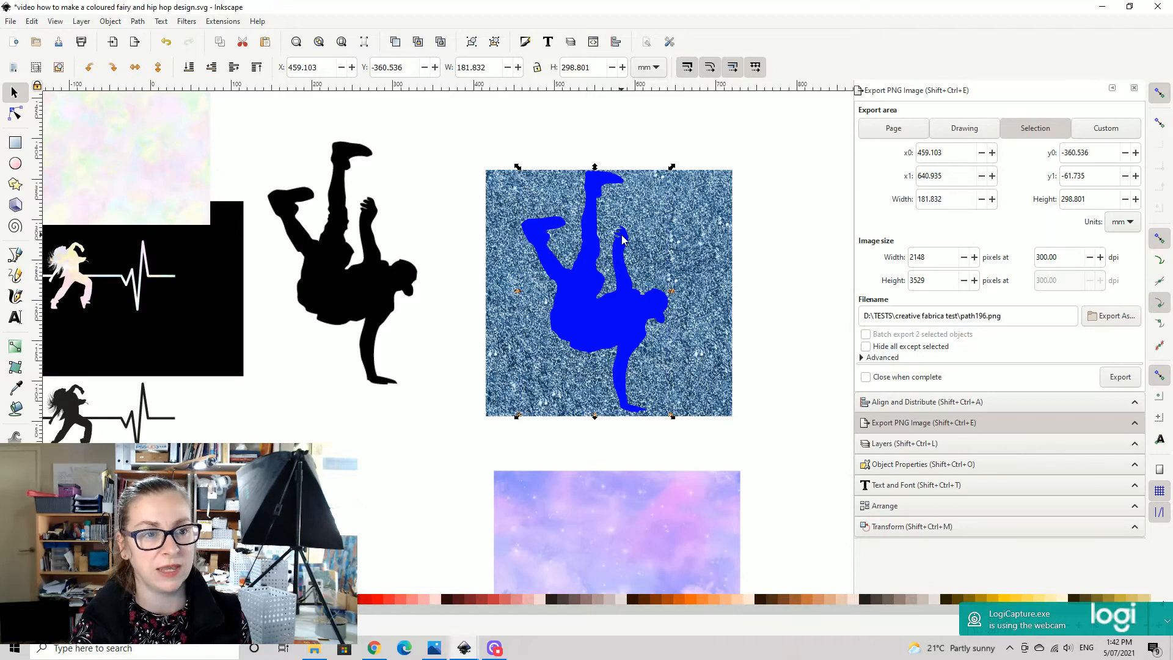
click(616, 315)
click(574, 323)
key(Delete)
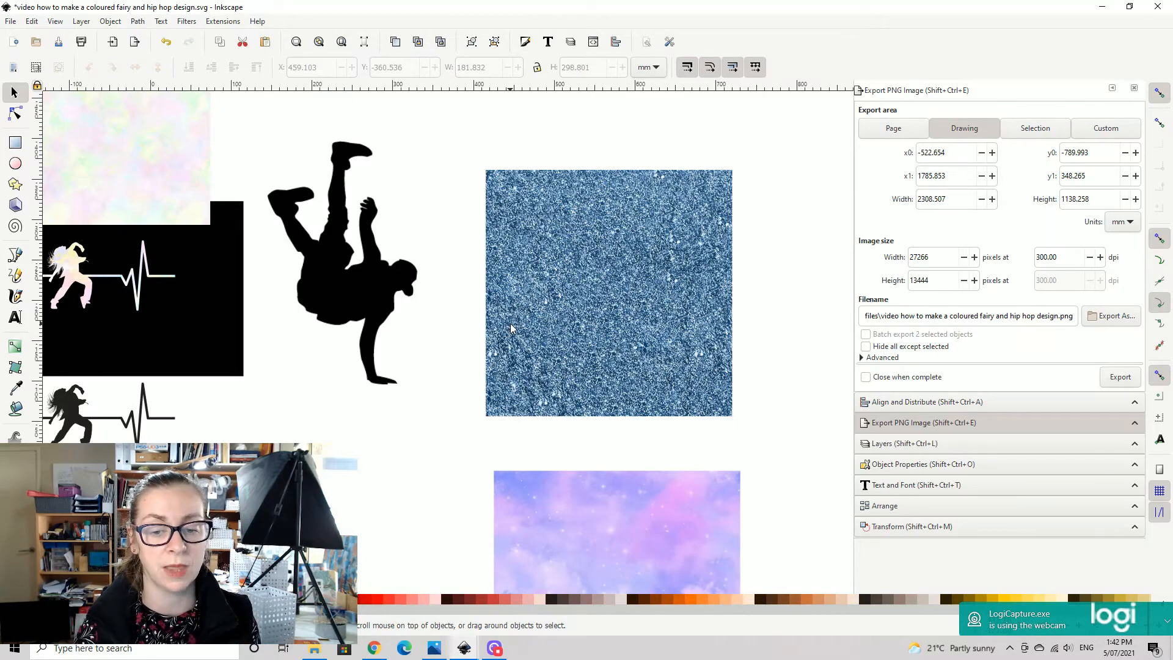
- Trace the black upside-down breakdancer bitmap in a single scan with brightness cutoff threshold 0.600, leaving the tracing options closed
drag(460, 304, 587, 315)
click(460, 306)
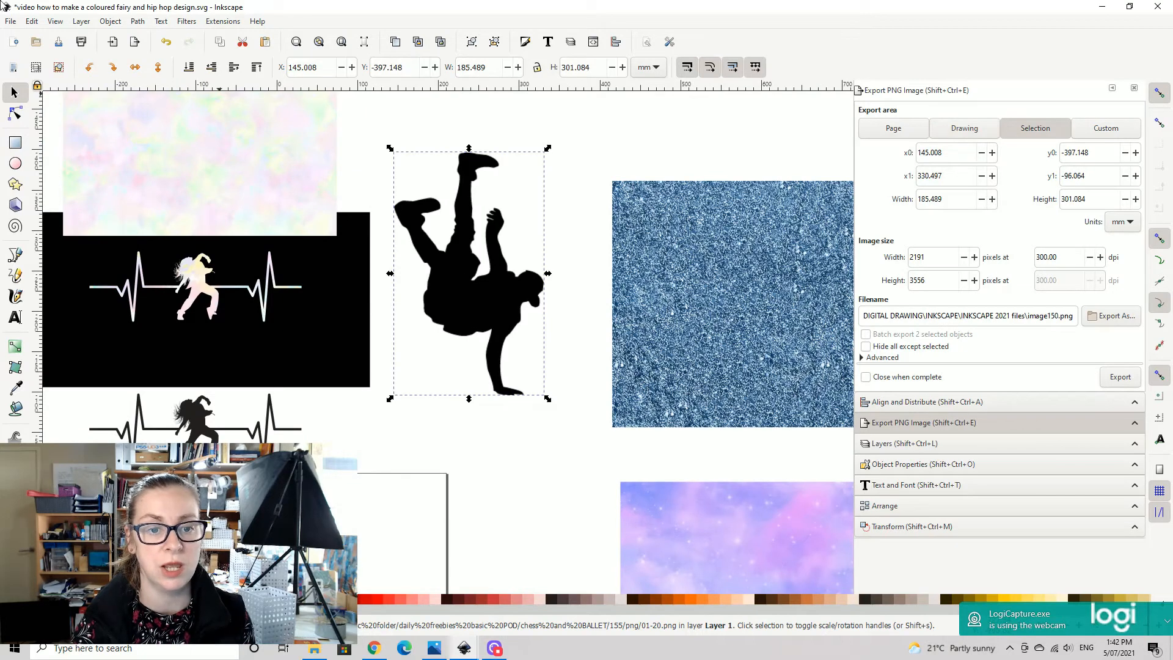
click(139, 25)
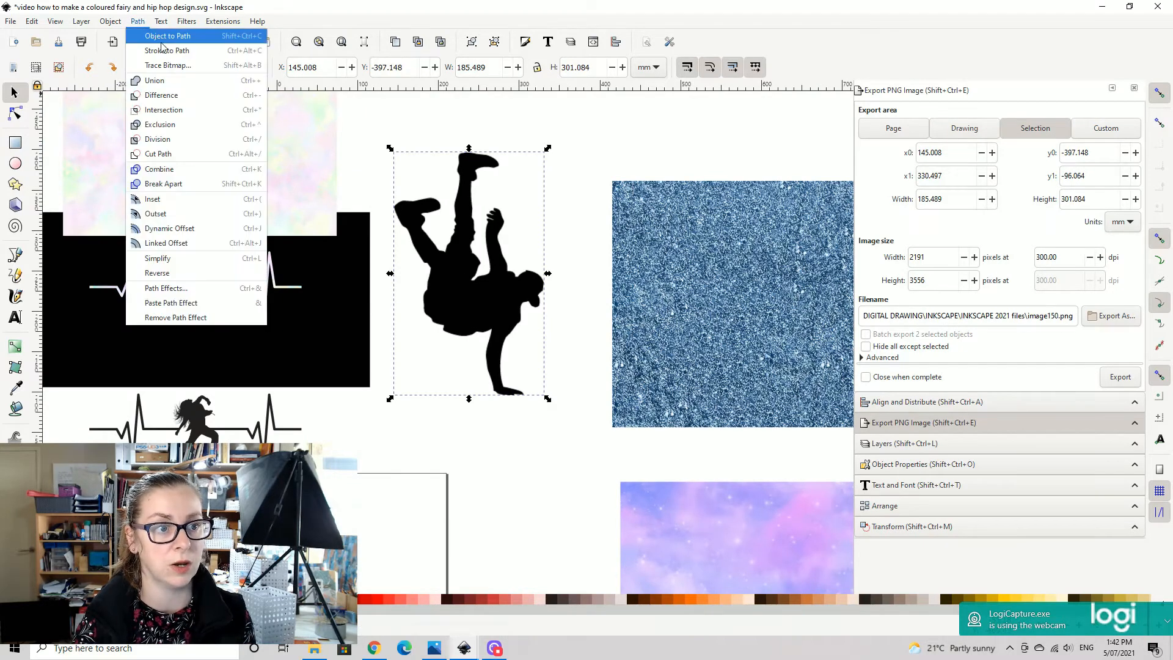
click(172, 71)
click(748, 494)
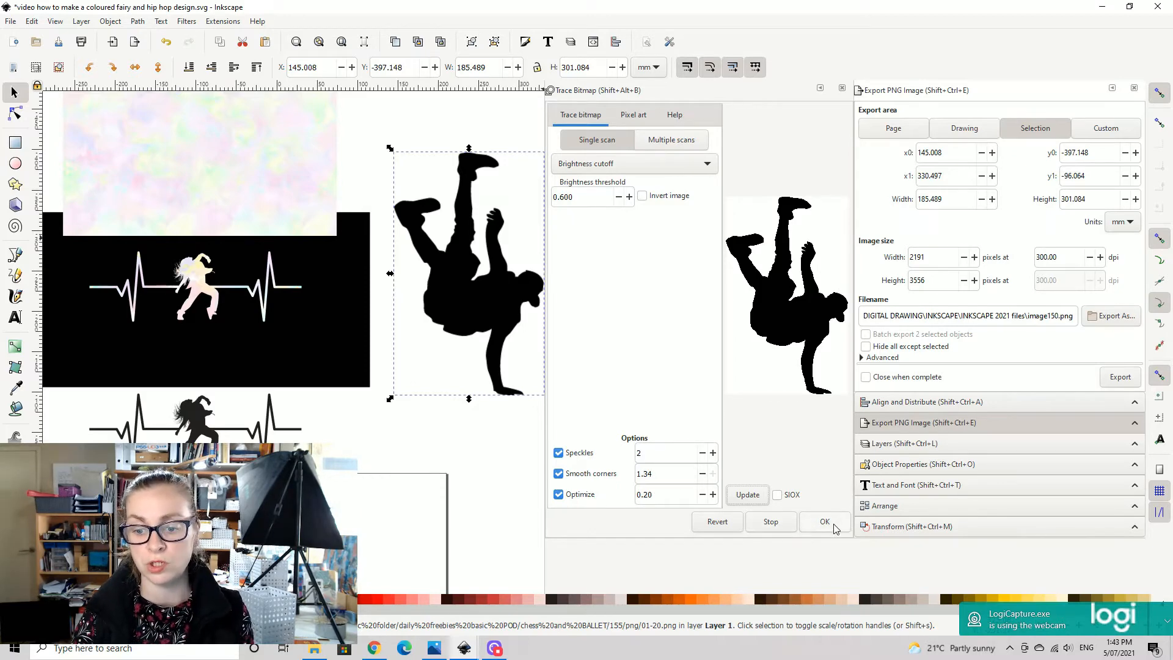
click(836, 528)
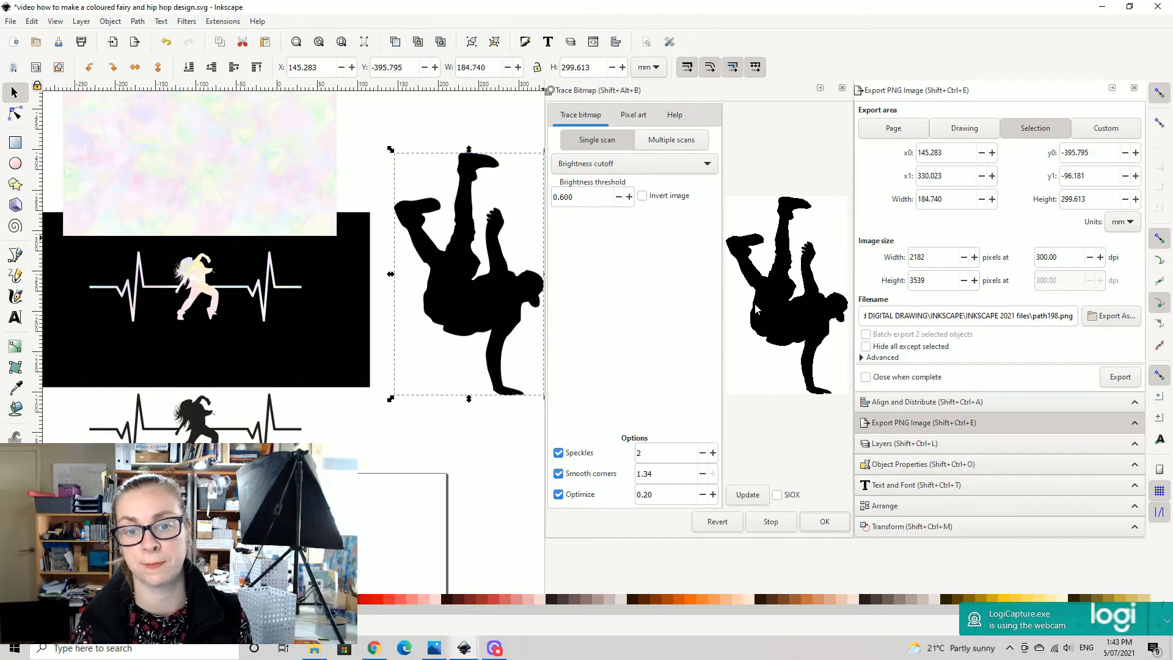
click(842, 90)
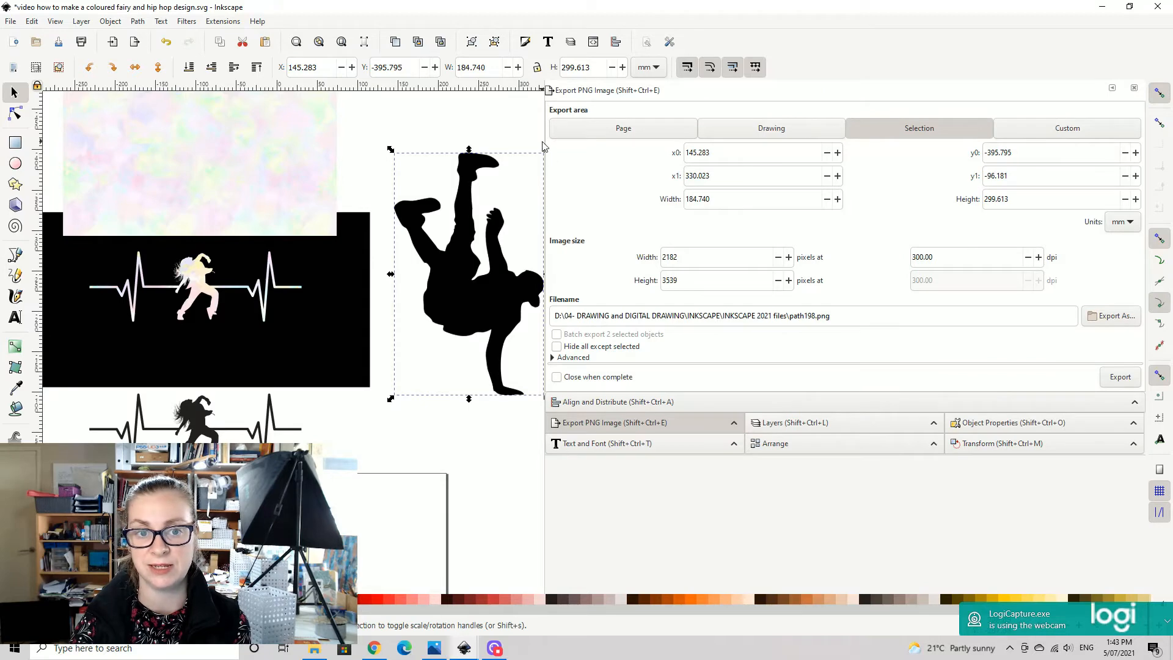
drag(546, 144, 1116, 164)
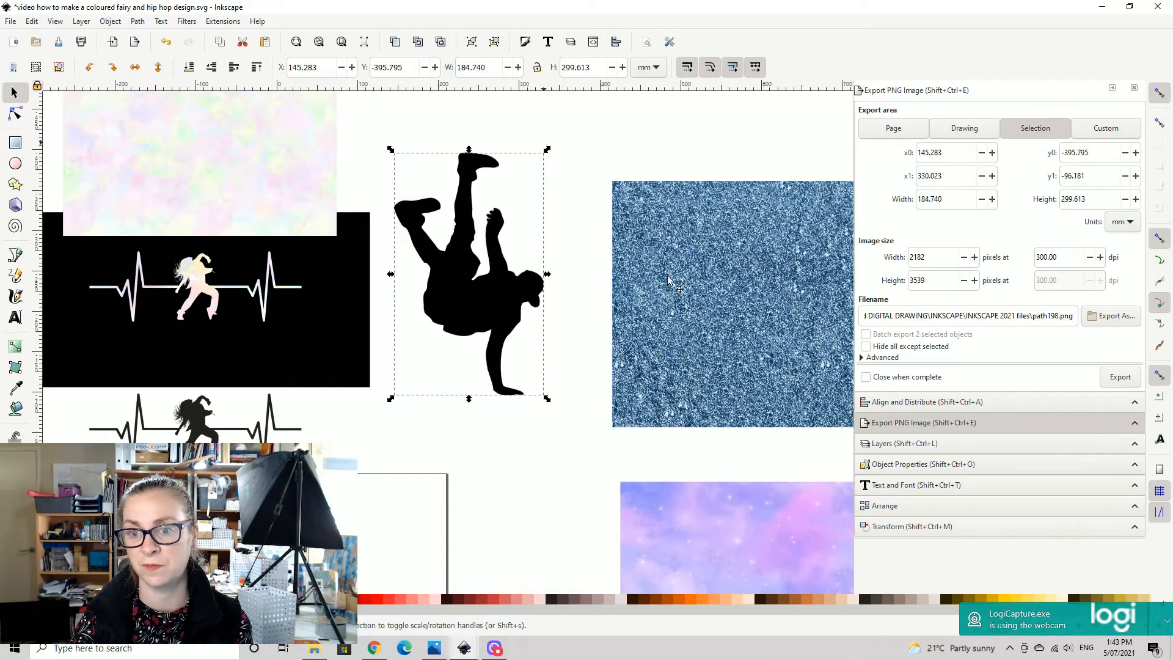
- Place a copy of the traced breakdancer over the blue glitter paper and scale it down to about 172 by 279 mm
key(ctrl+d)
drag(468, 300, 563, 304)
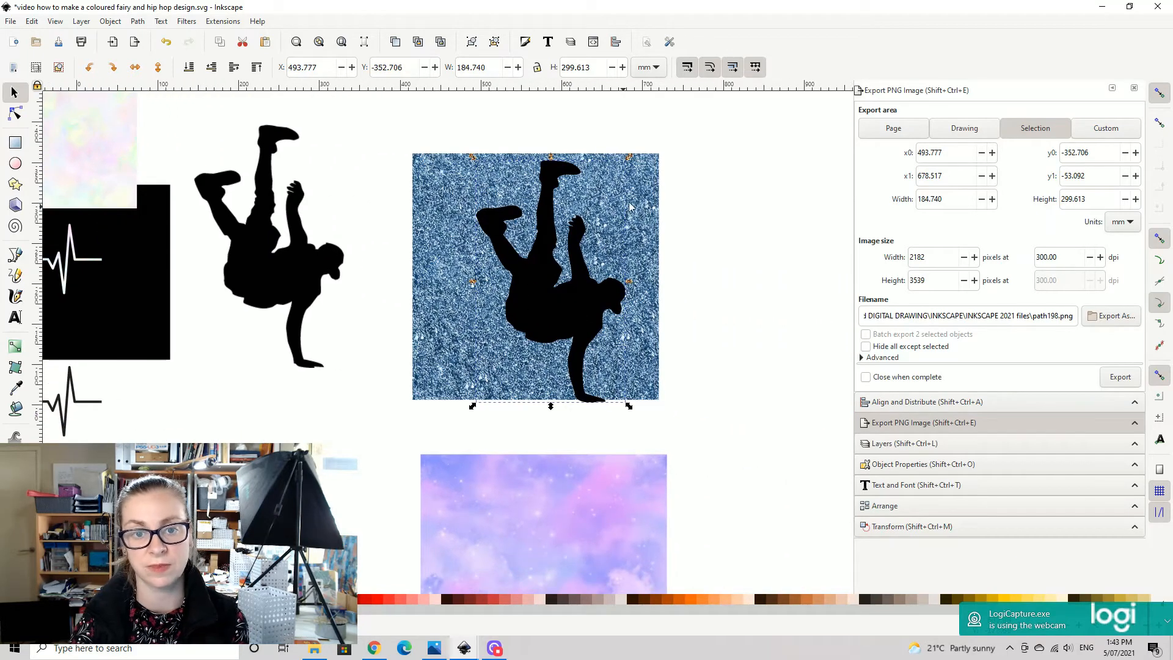
click(533, 300)
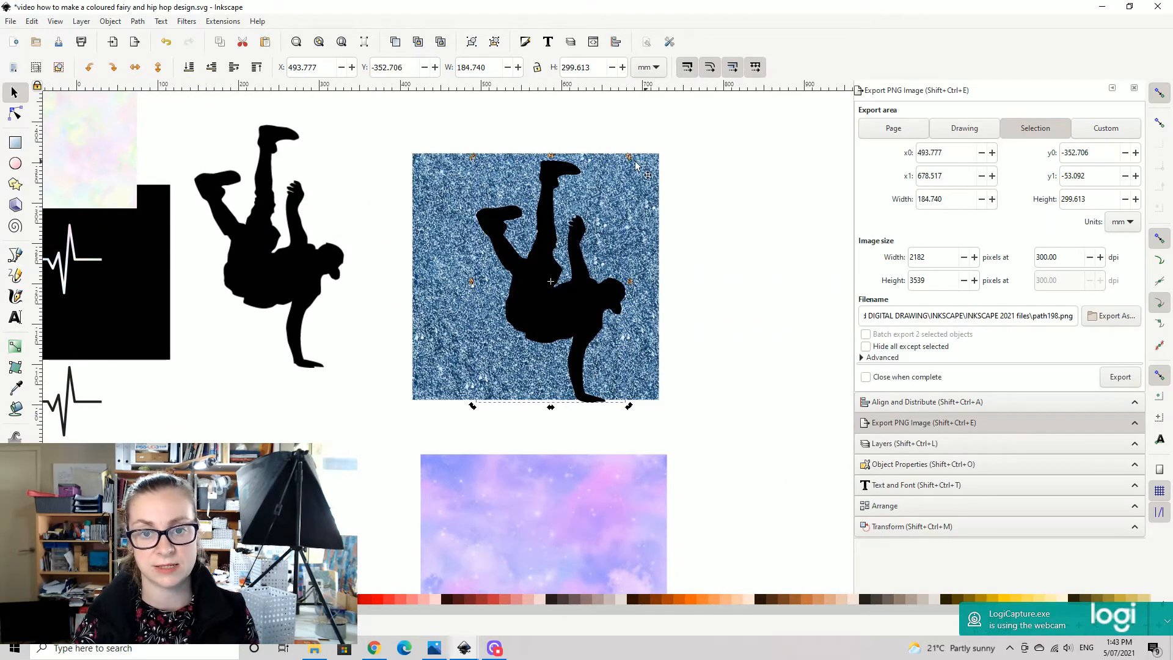
click(540, 271)
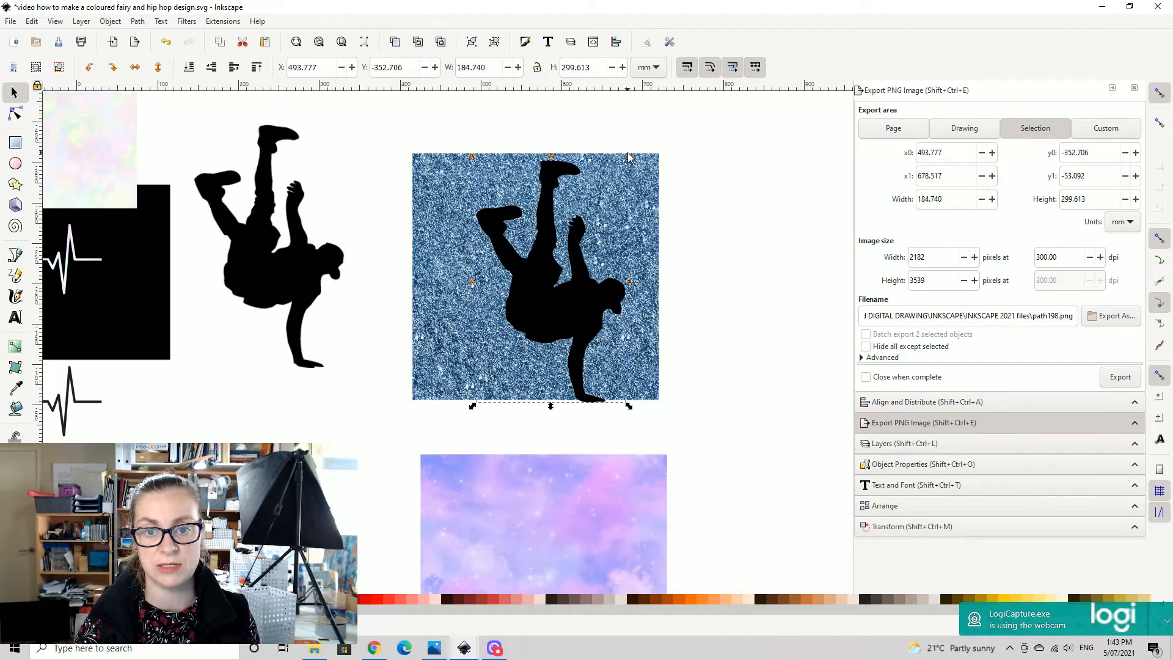
drag(628, 157, 619, 173)
drag(547, 321, 535, 310)
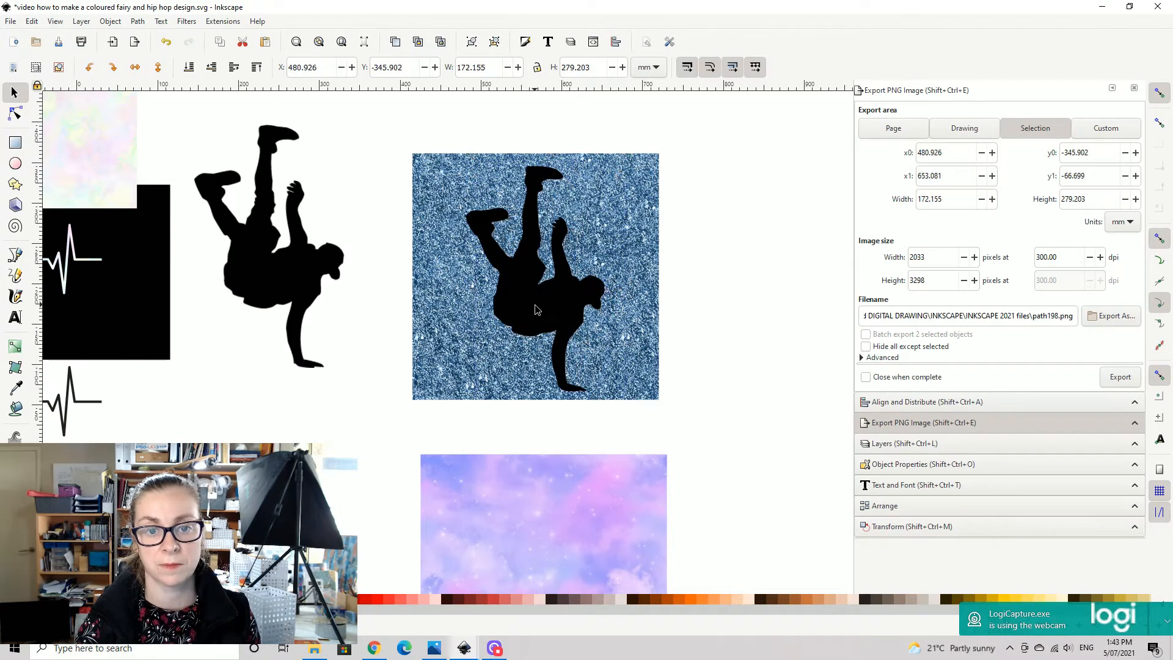
- Show the alignment options and shift the breakdancer silhouette about 10 mm to the left within the blue glitter paper
click(901, 403)
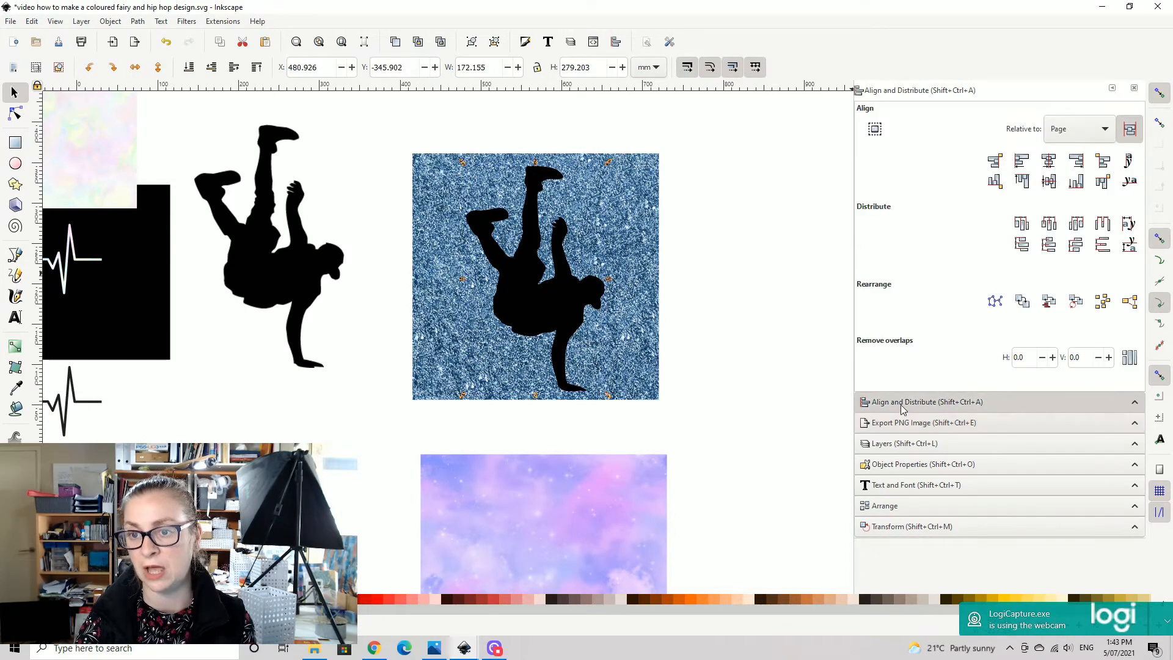
click(1073, 129)
click(447, 193)
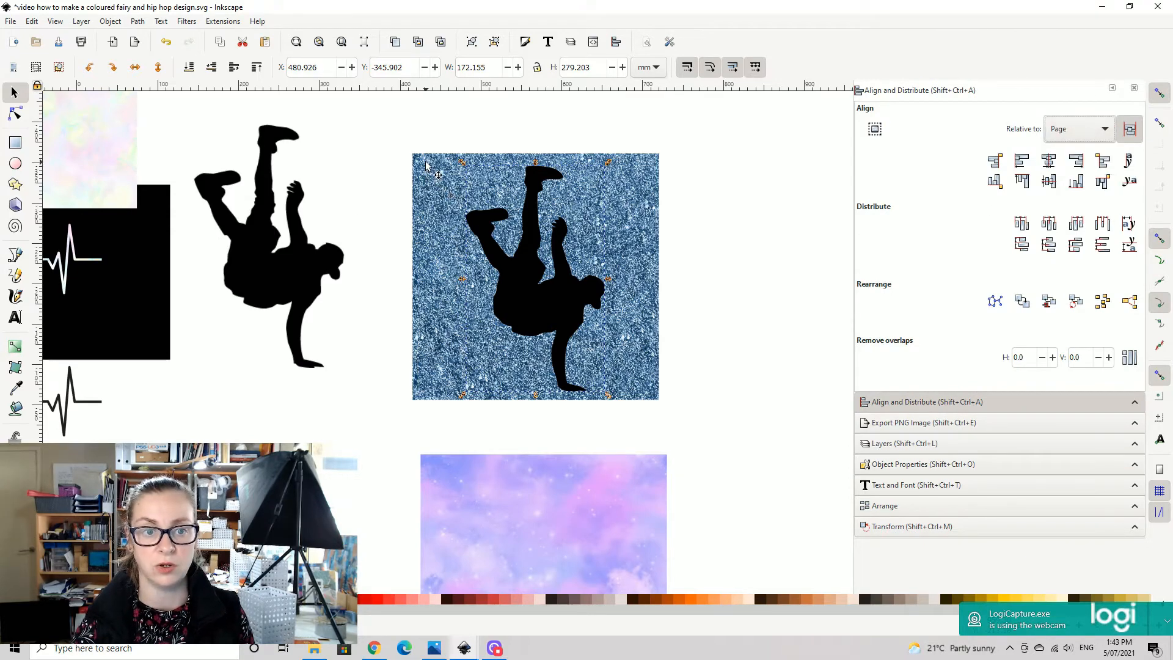
click(432, 171)
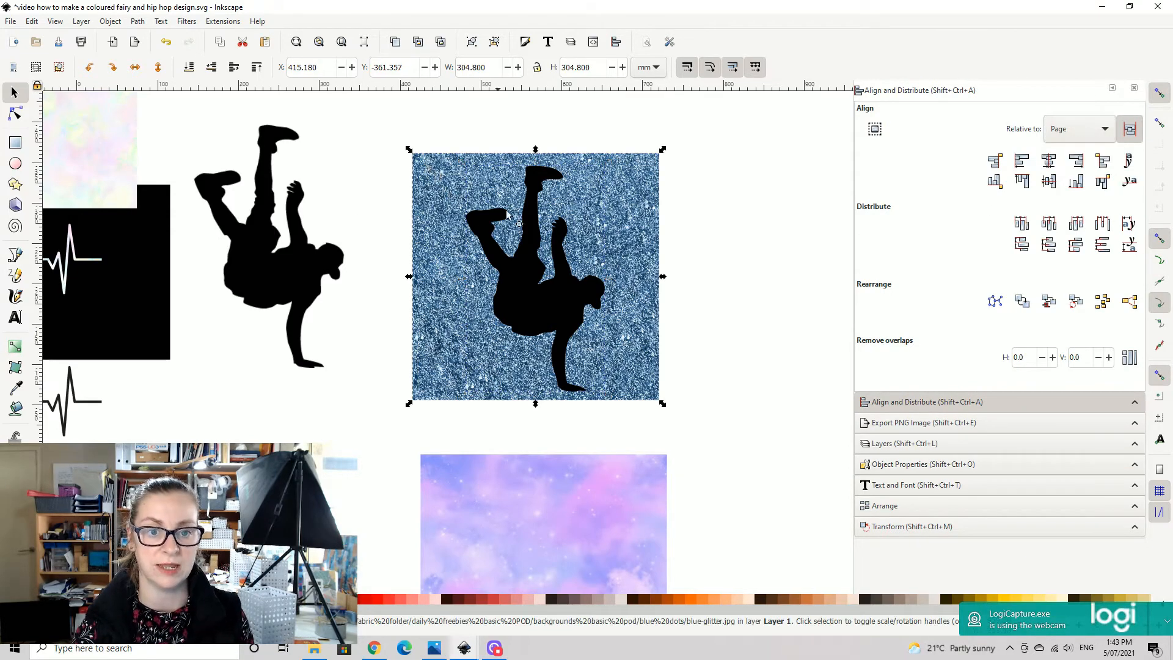
click(759, 353)
drag(533, 330, 525, 330)
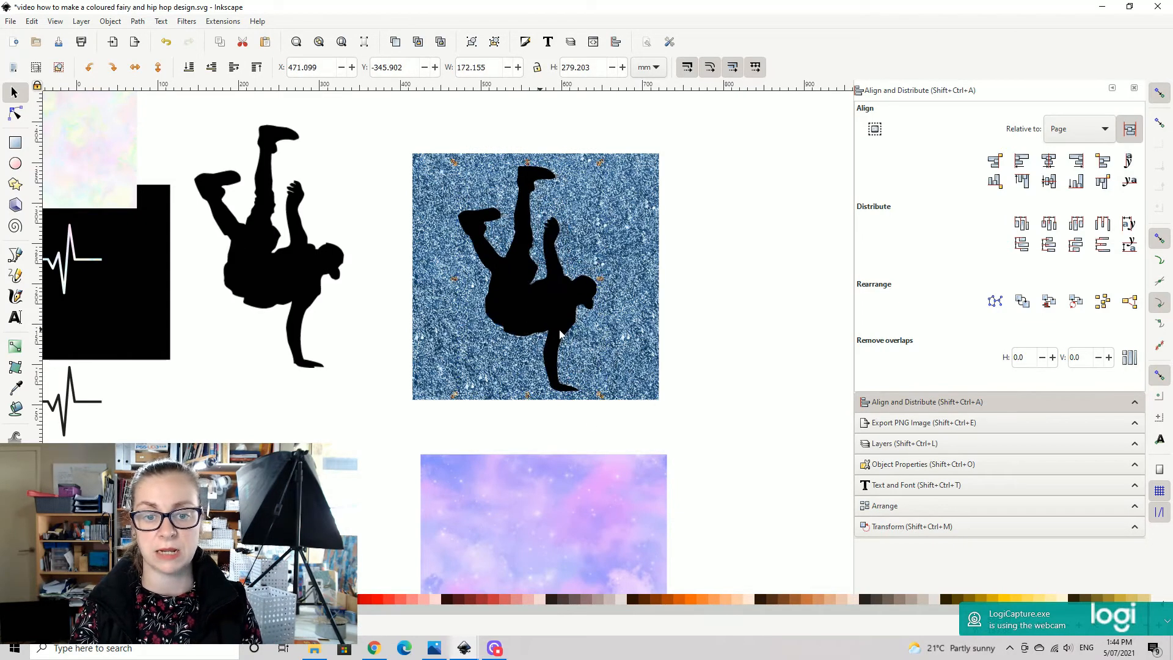
drag(764, 313, 781, 297)
drag(517, 179, 507, 261)
- Clip the blue glitter paper to the breakdancer silhouette lying on top of it
drag(378, 156, 734, 497)
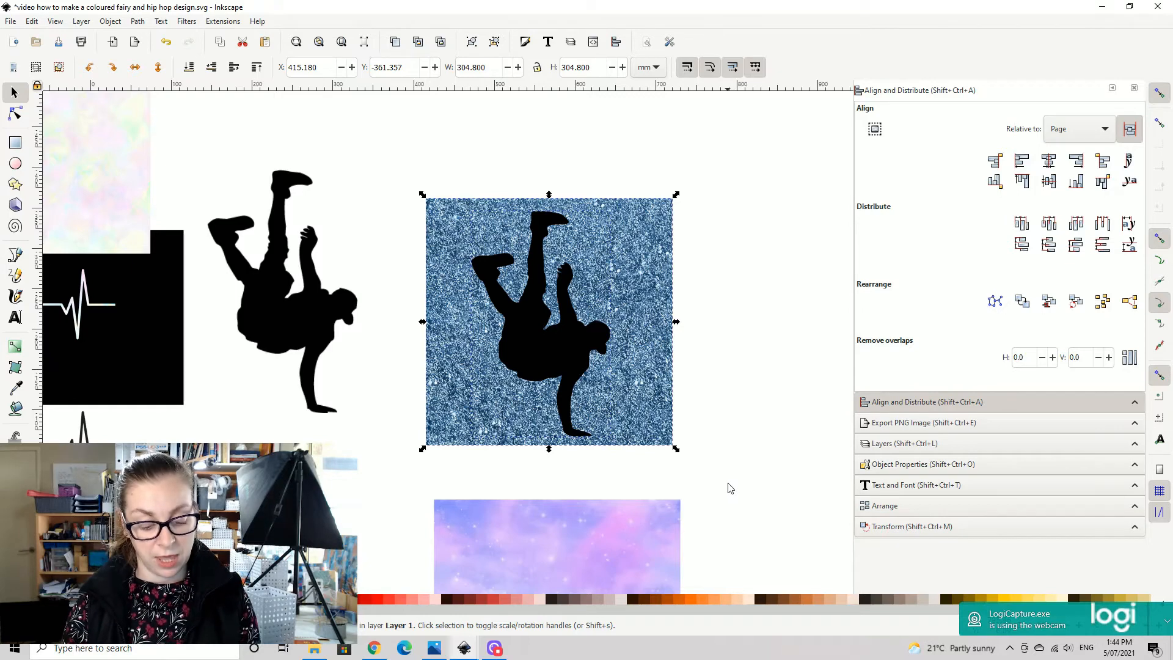
click(81, 21)
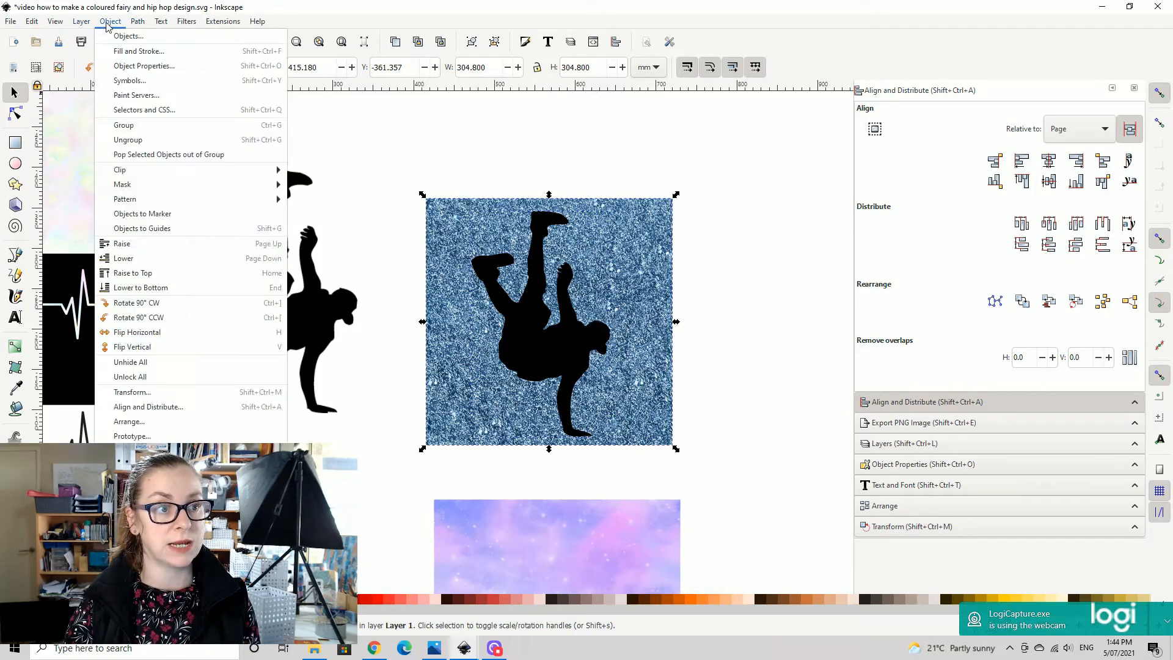
mouse_move(140, 25)
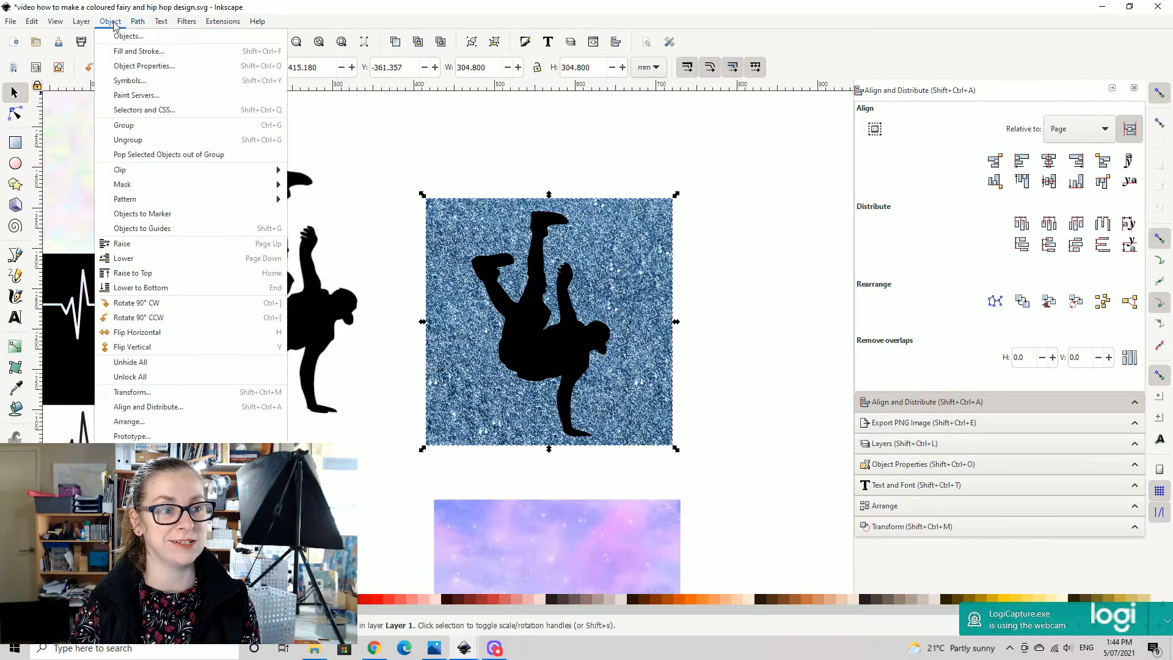
mouse_move(256, 169)
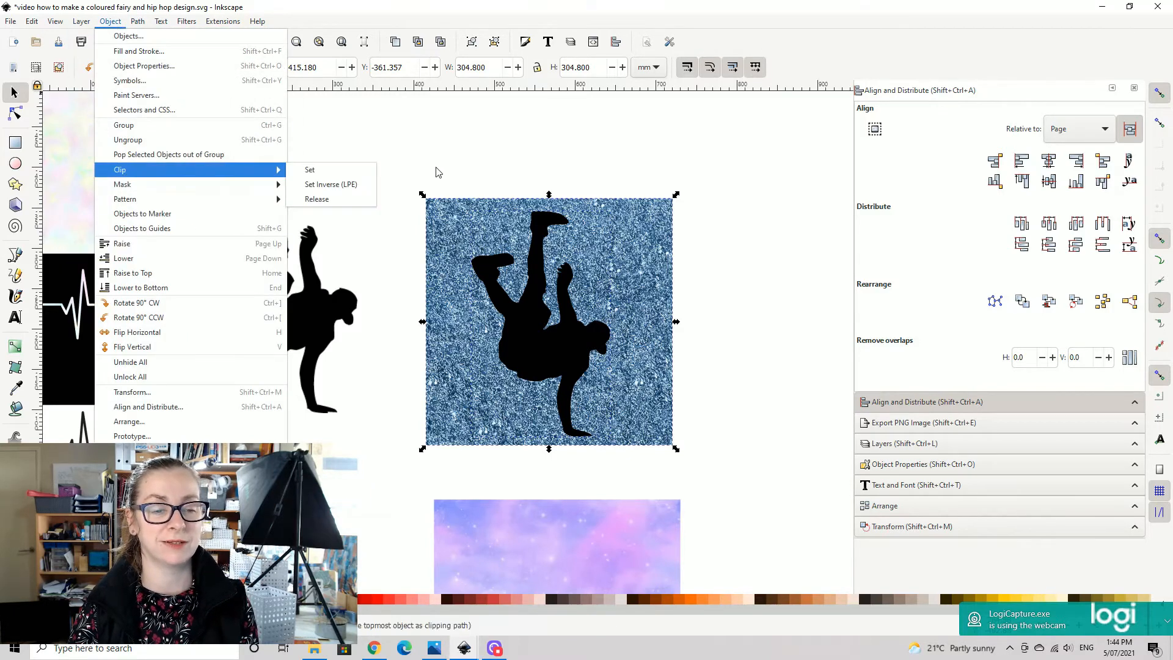
click(327, 170)
- Move the blue glitter breakdancer onto the large black background rectangle and raise it to the top
drag(548, 349, 552, 324)
drag(749, 296, 366, 301)
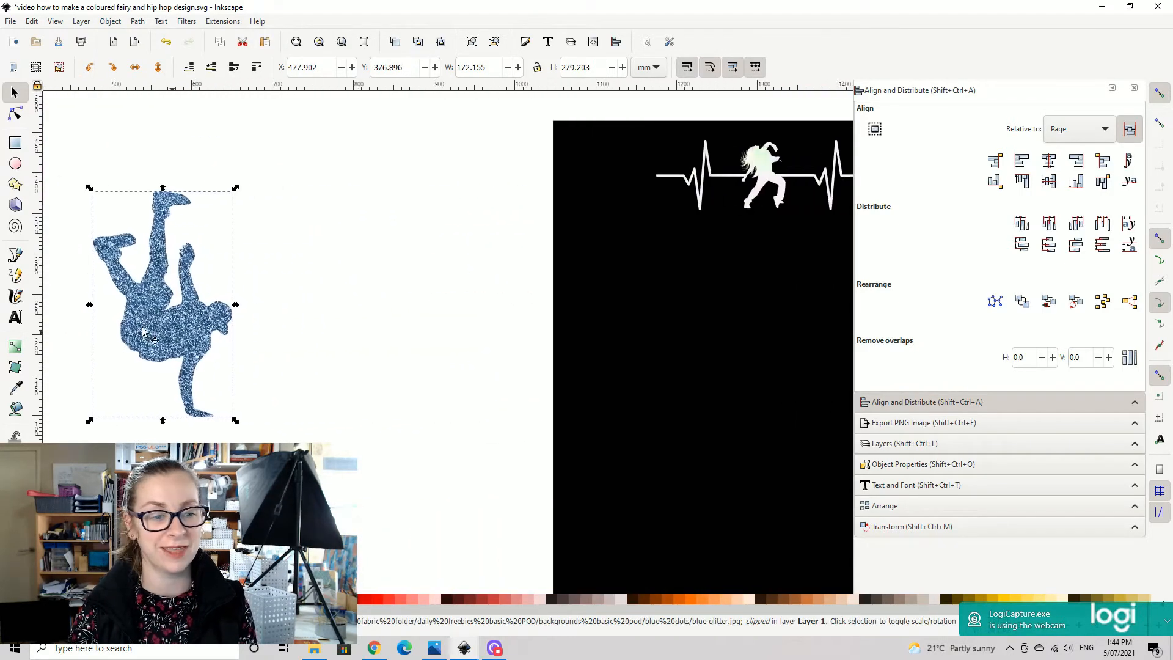
drag(153, 330, 677, 358)
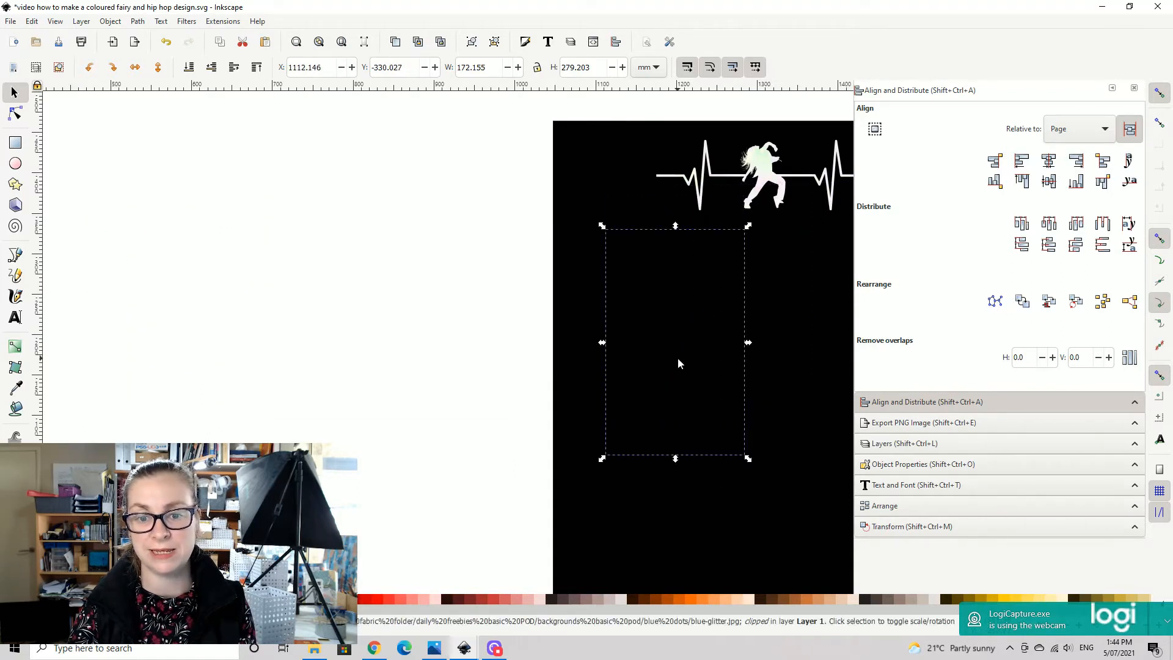
click(257, 67)
- Scale the glitter breakdancer to about 64 by 104 mm, lower the heartbeat dancer slightly, and place the breakdancer at the heartbeat line's left end
drag(745, 293, 595, 247)
drag(597, 410, 510, 273)
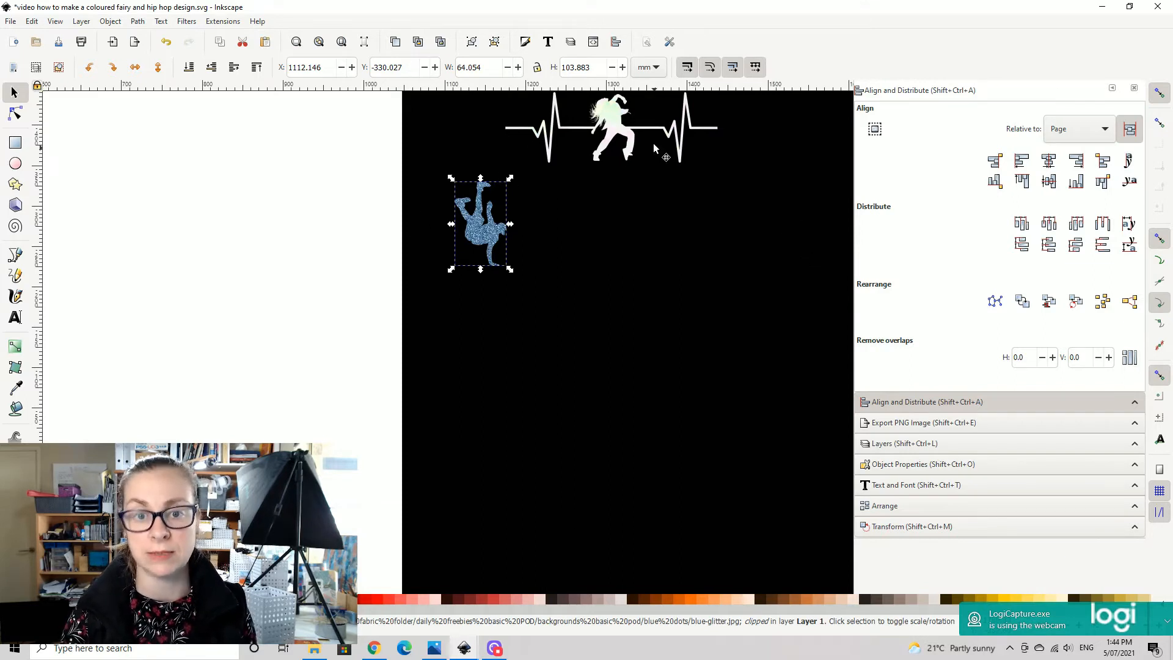
drag(623, 158, 630, 188)
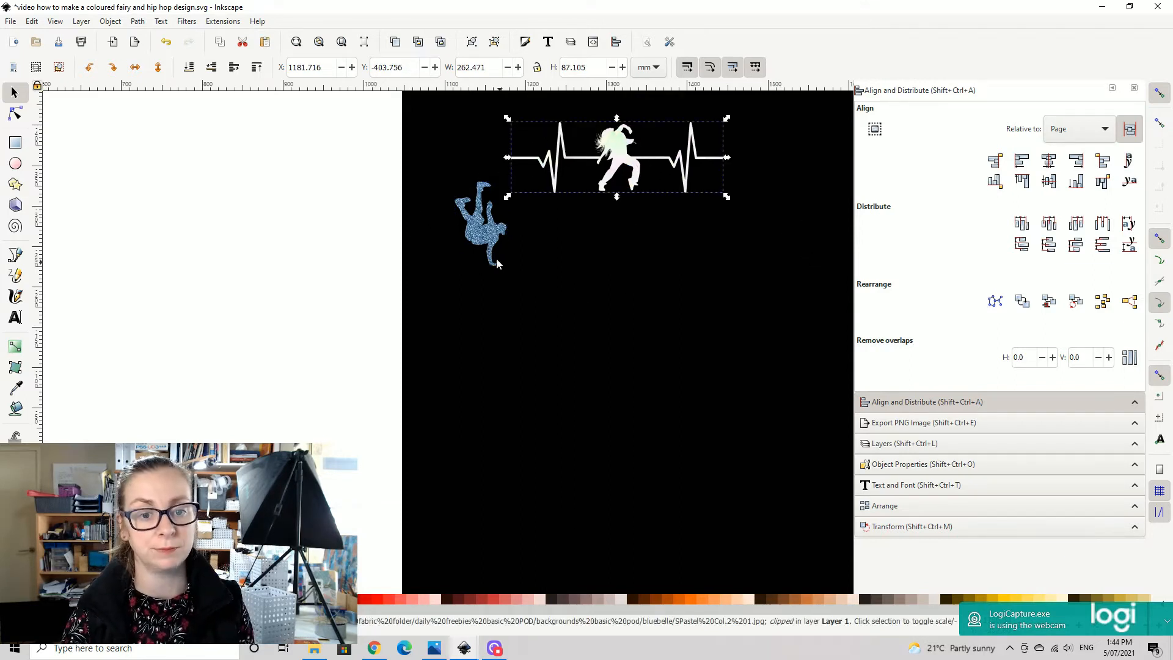
drag(486, 212, 505, 193)
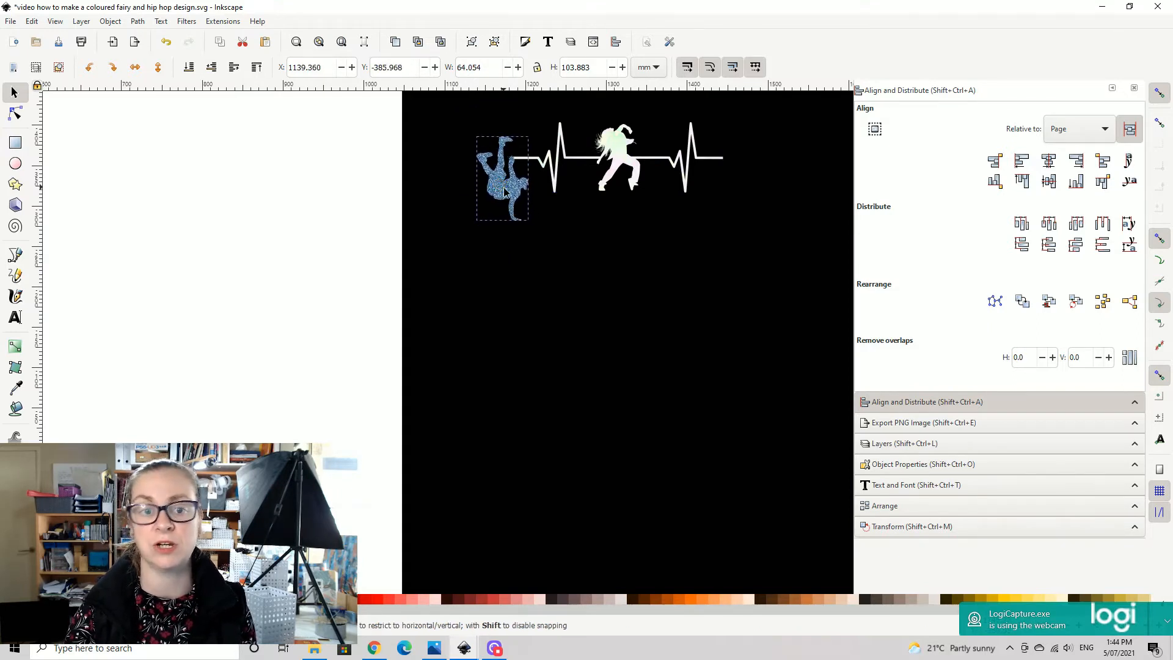
- Delete the lower ballerina heartbeat design, the one without the red heart
drag(604, 404, 835, 293)
drag(437, 446, 836, 259)
drag(409, 185, 1048, 382)
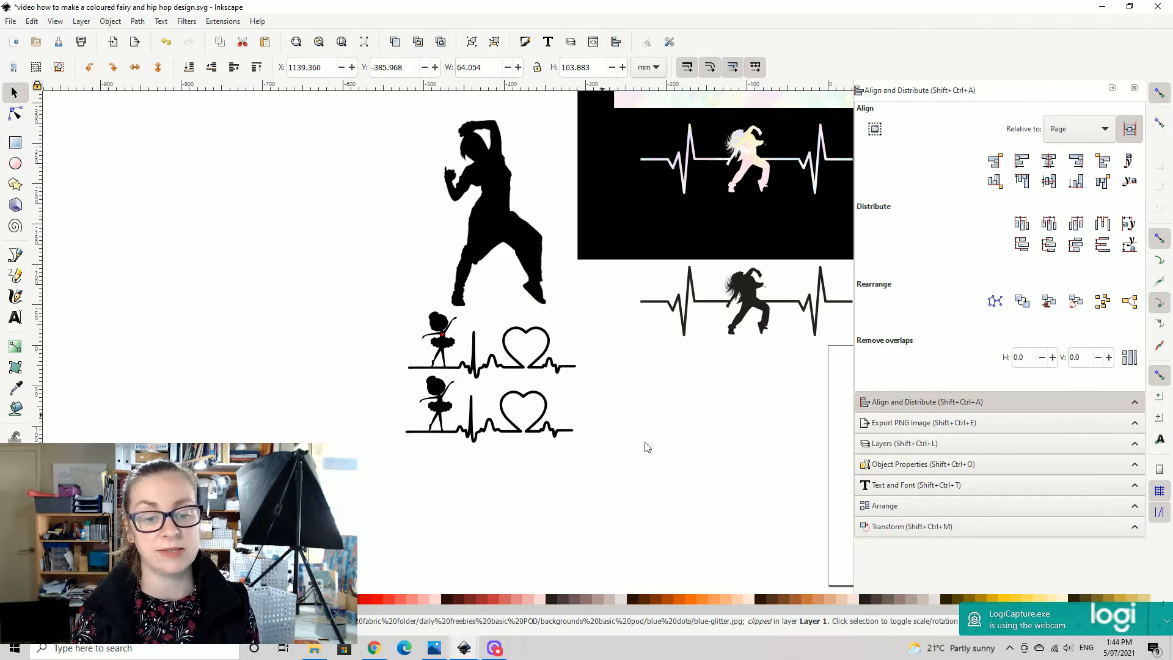
drag(700, 481, 622, 383)
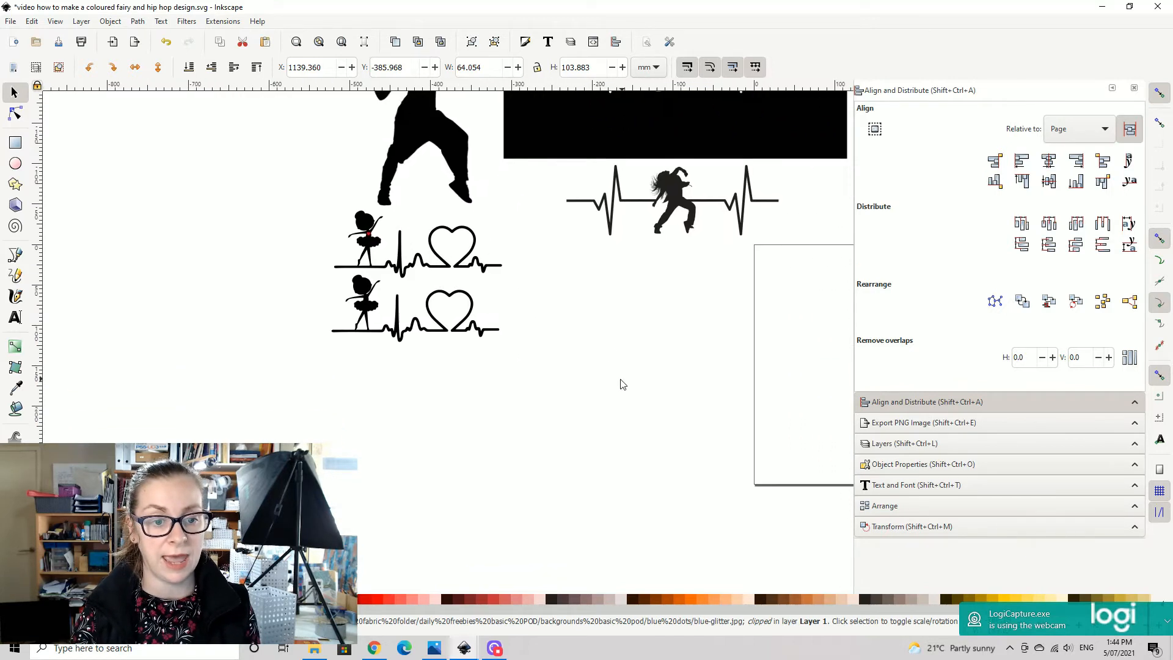
click(368, 306)
drag(429, 298, 615, 267)
key(plus)
key(plus)
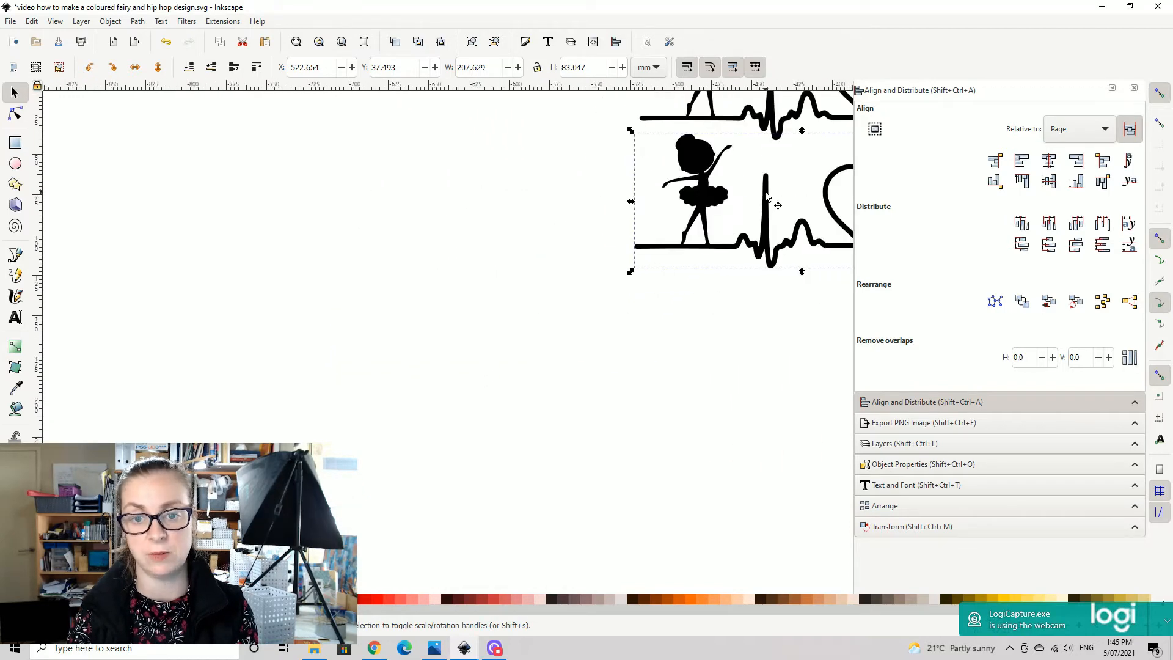
drag(767, 196, 542, 286)
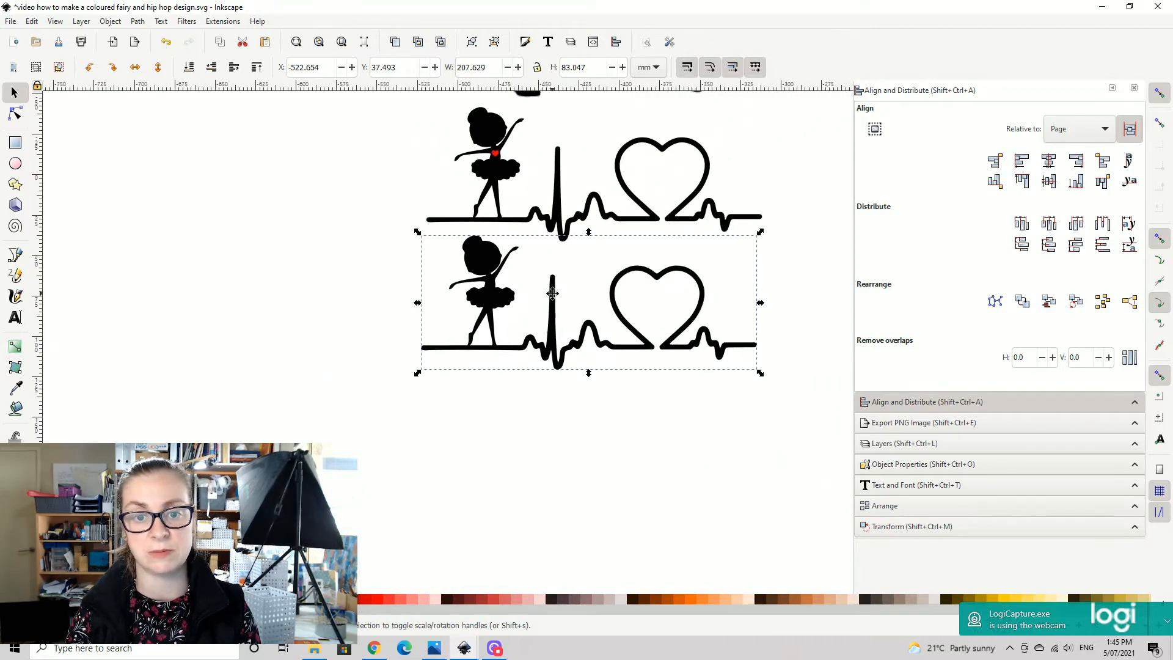
click(683, 278)
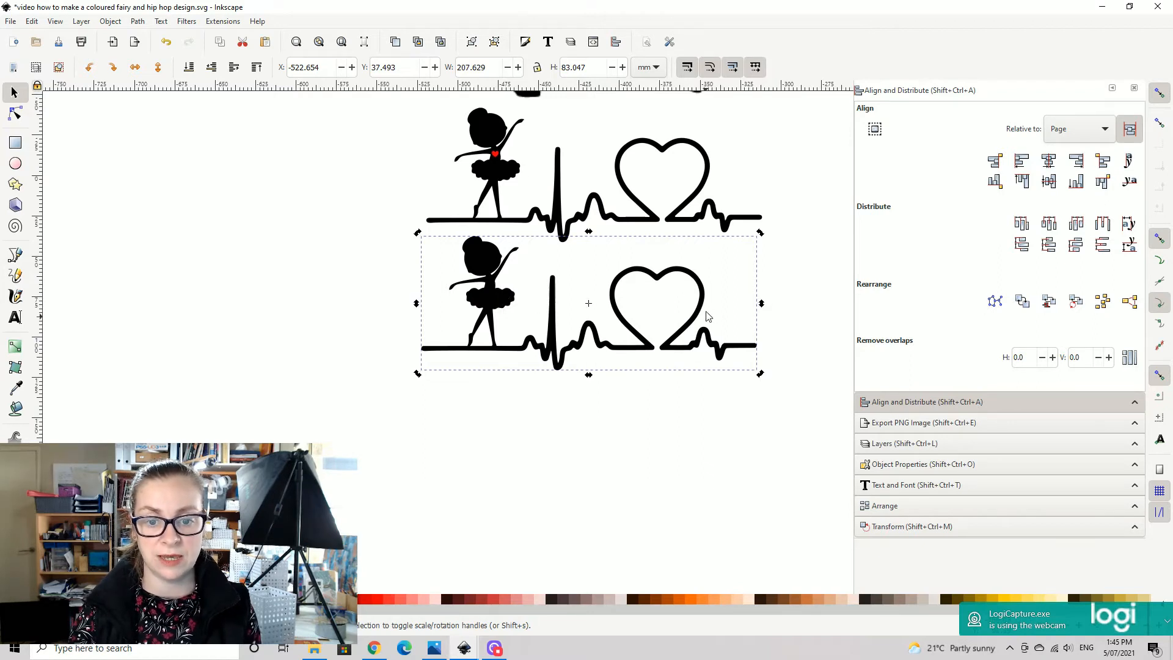
key(Delete)
- Move the remaining ballerina heartbeat image with the red heart down, clear of the large dancer silhouette's feet
click(501, 179)
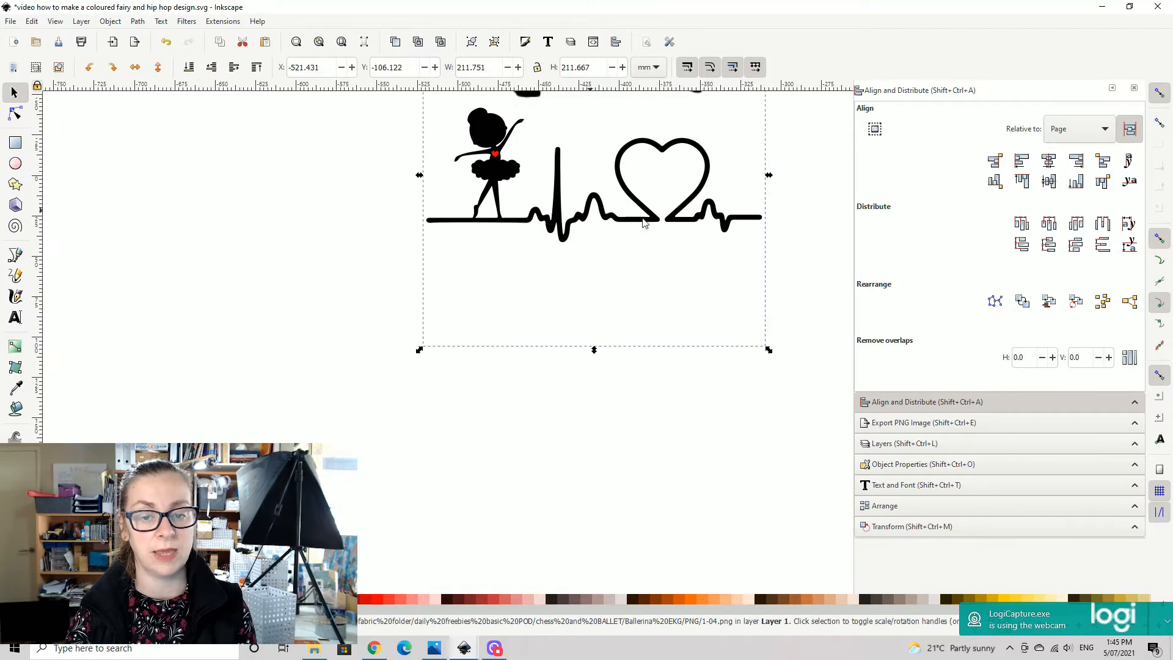
scroll(686, 217, down, 1)
drag(686, 216, 632, 336)
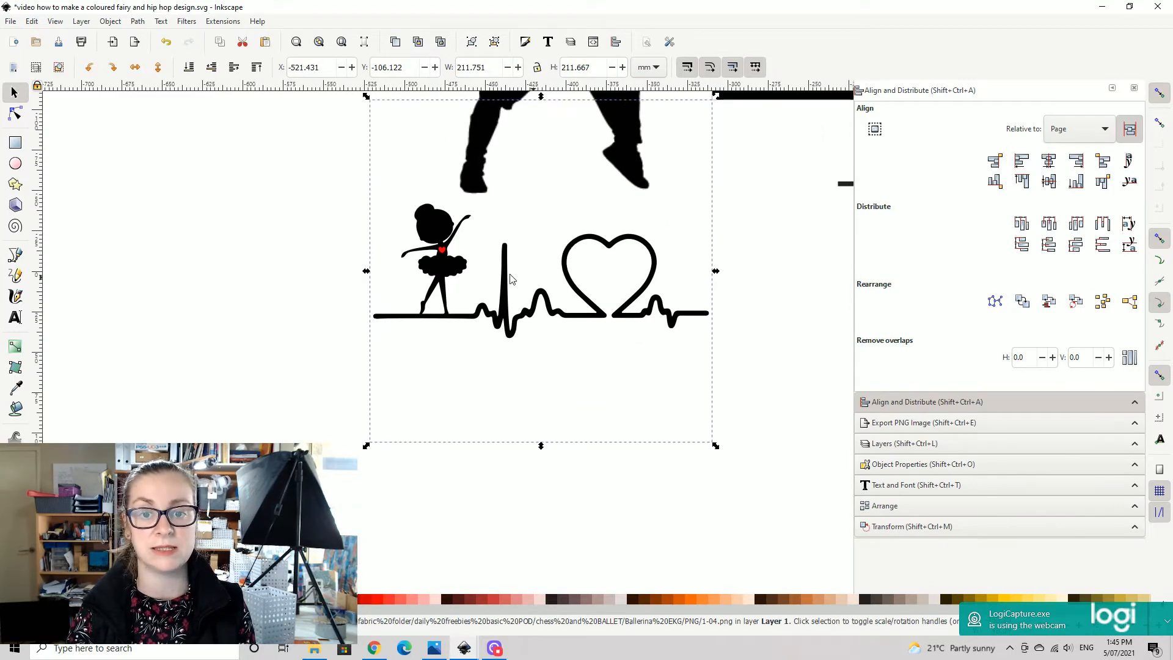
drag(450, 310, 470, 381)
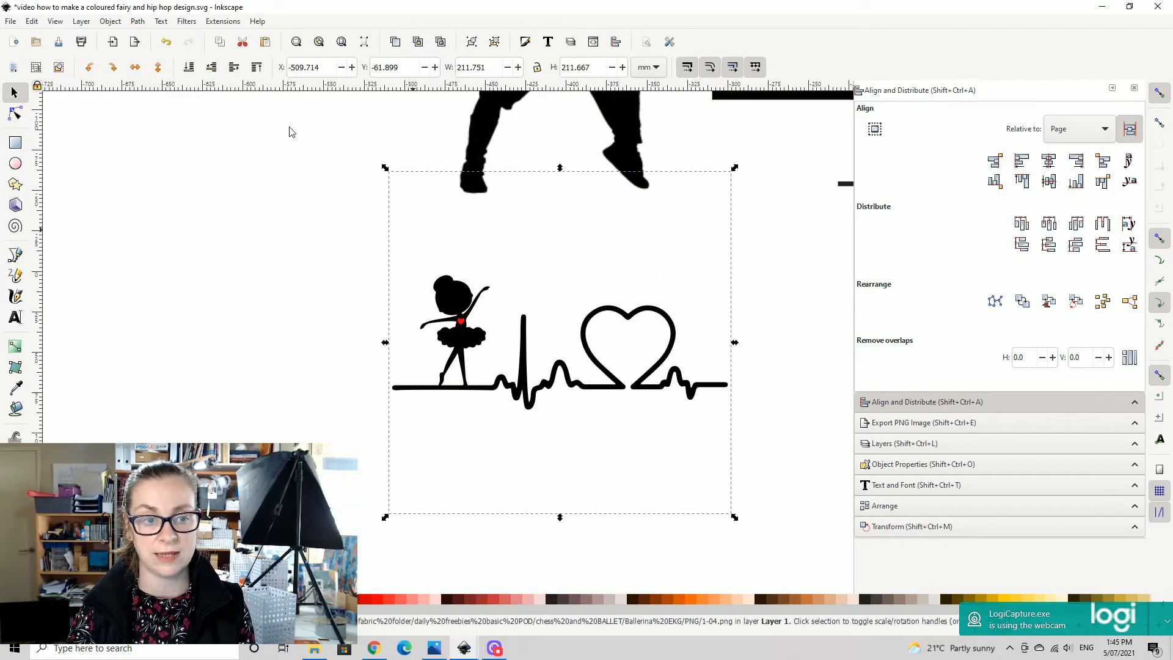
- Trace the ballerina heartbeat bitmap in a single scan using brightness cutoff with threshold 0.600
click(111, 21)
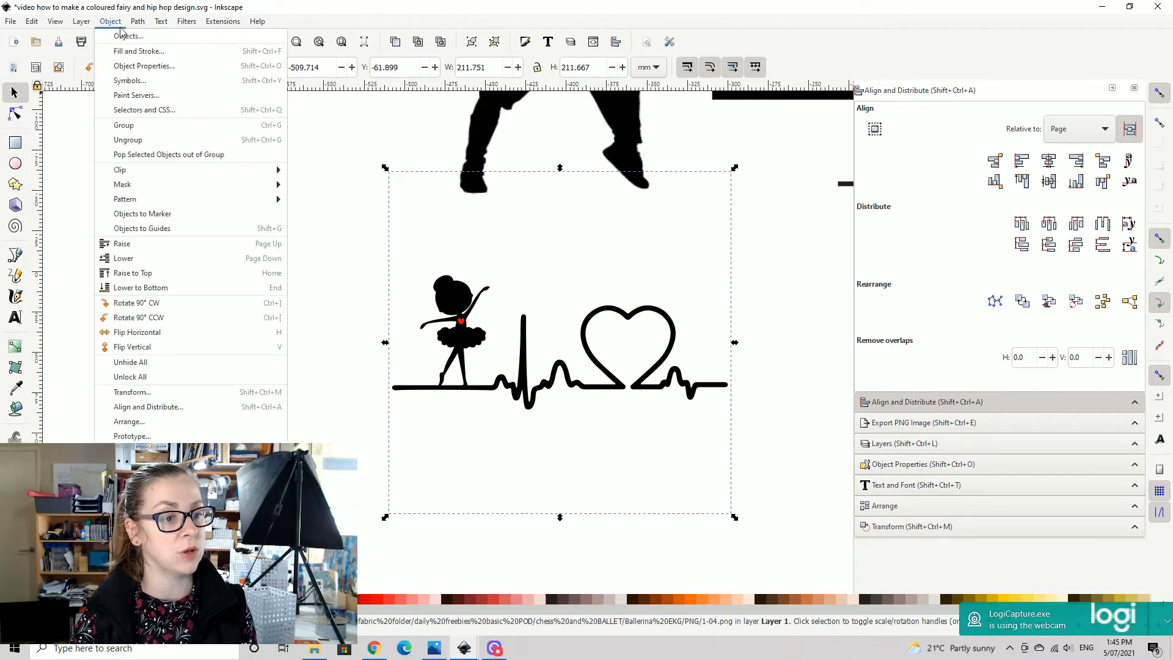
mouse_move(137, 21)
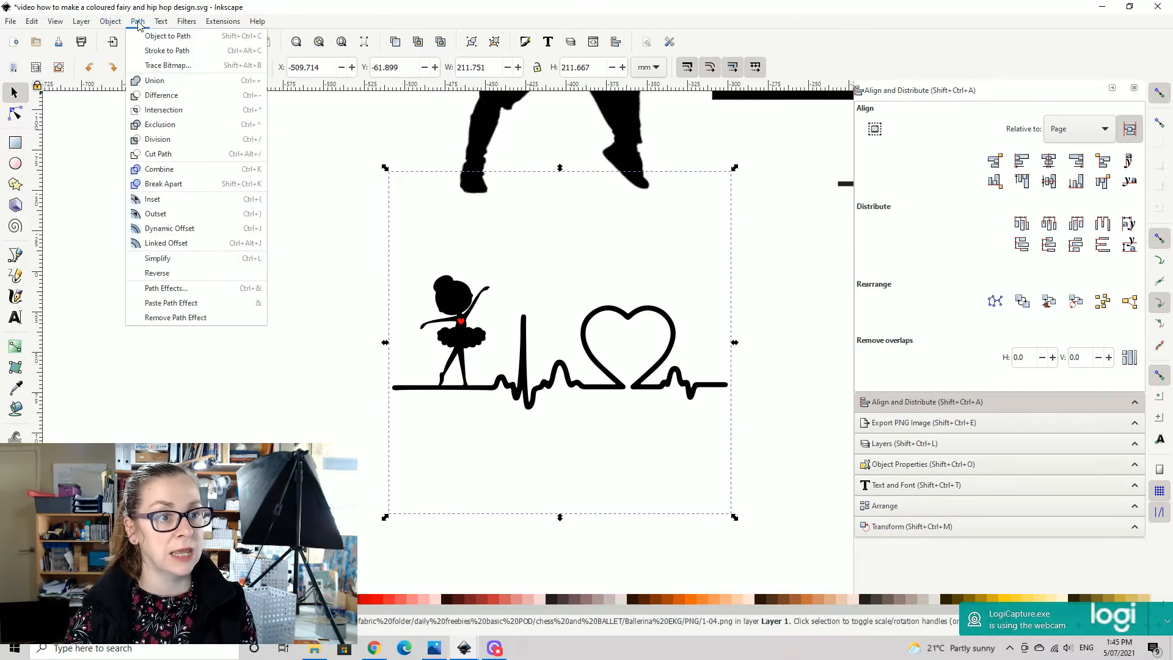
click(166, 66)
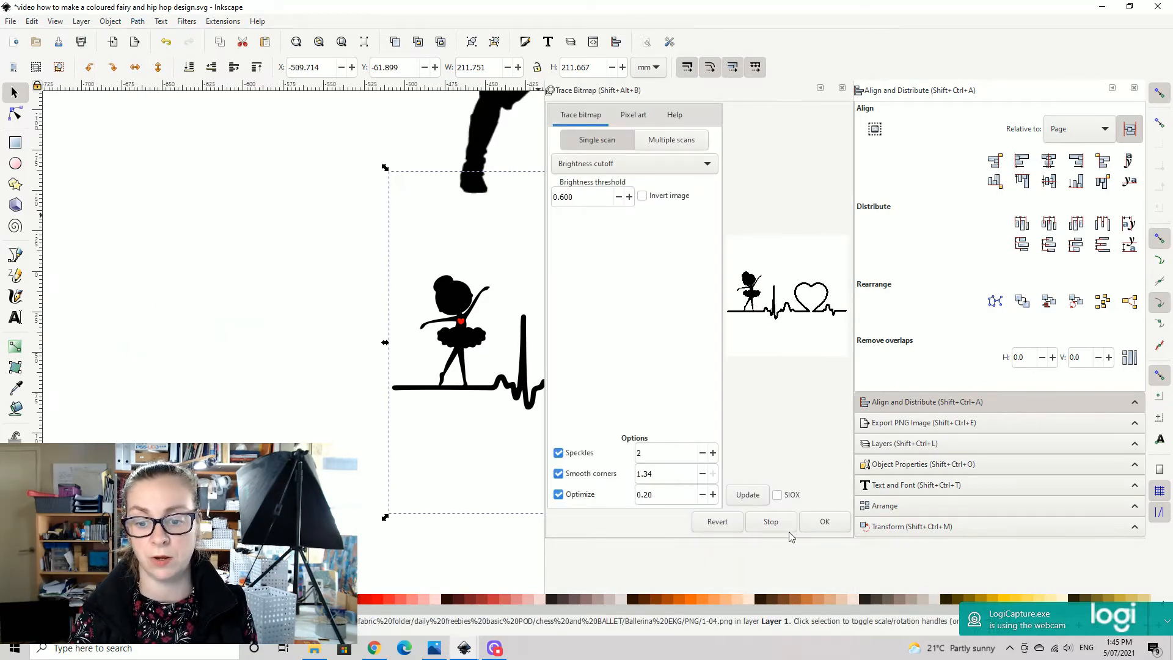
click(827, 529)
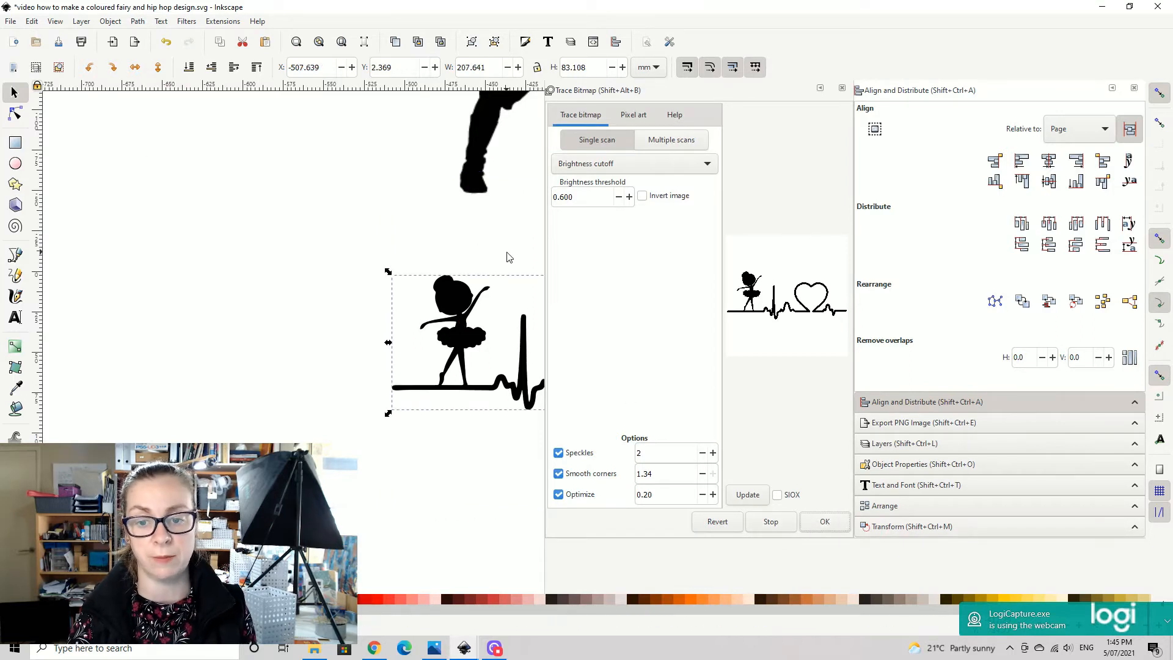
- Close the bitmap tracing dialog and narrow the docked alignment panel to give the canvas more room
drag(515, 255, 66, 253)
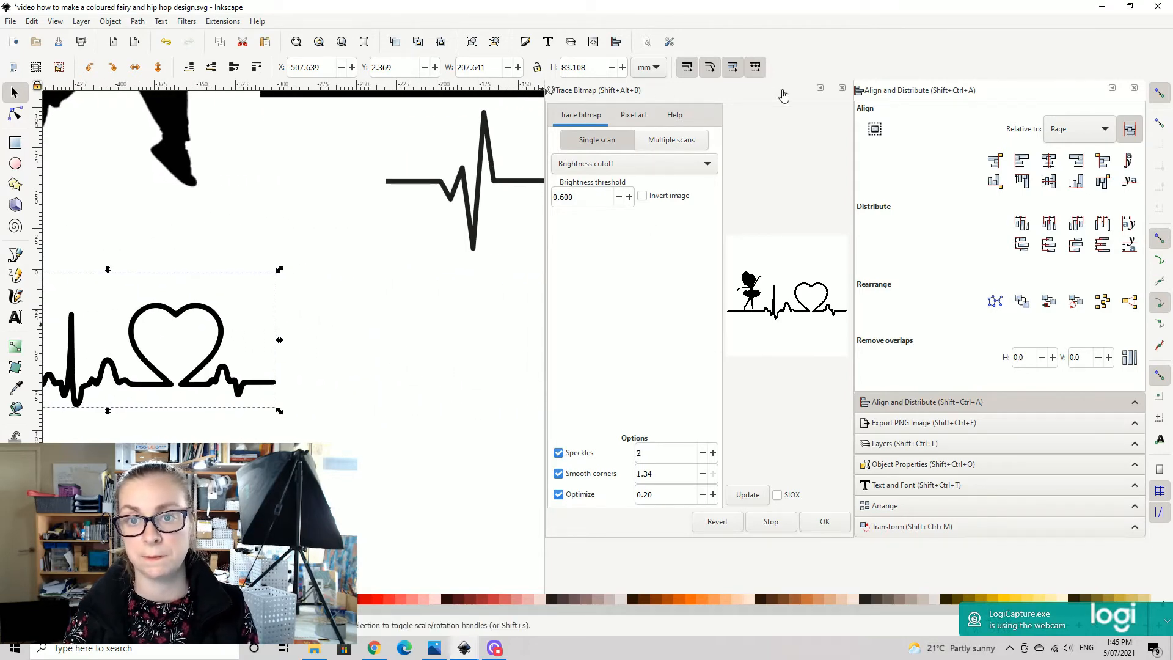
click(842, 89)
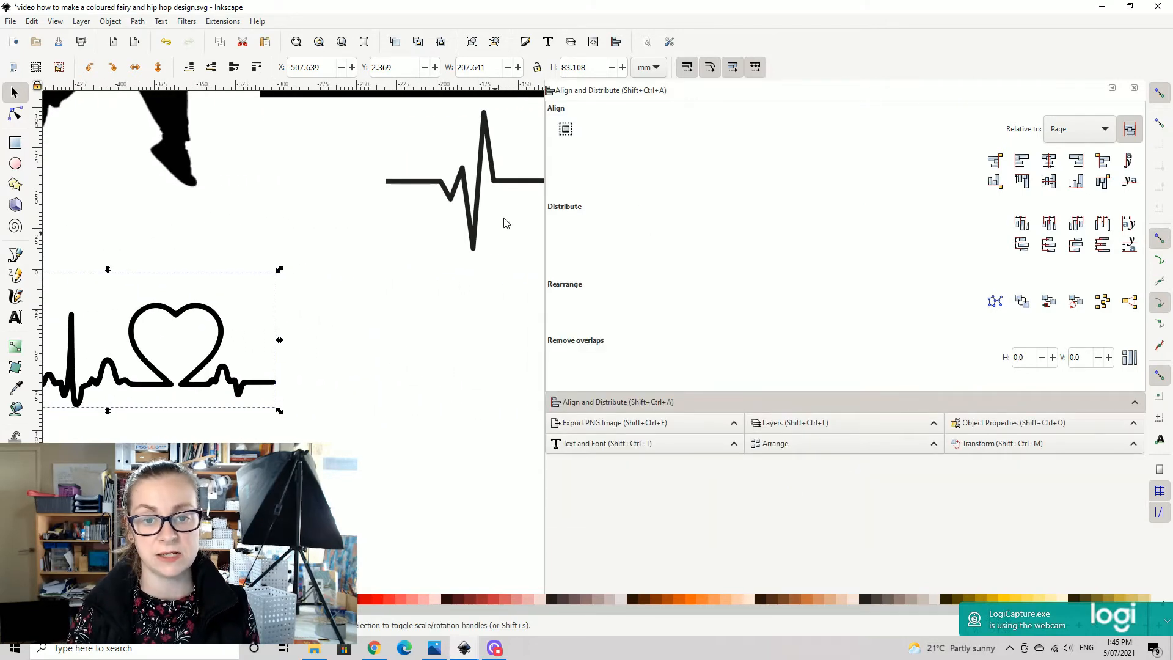
drag(546, 170, 1084, 186)
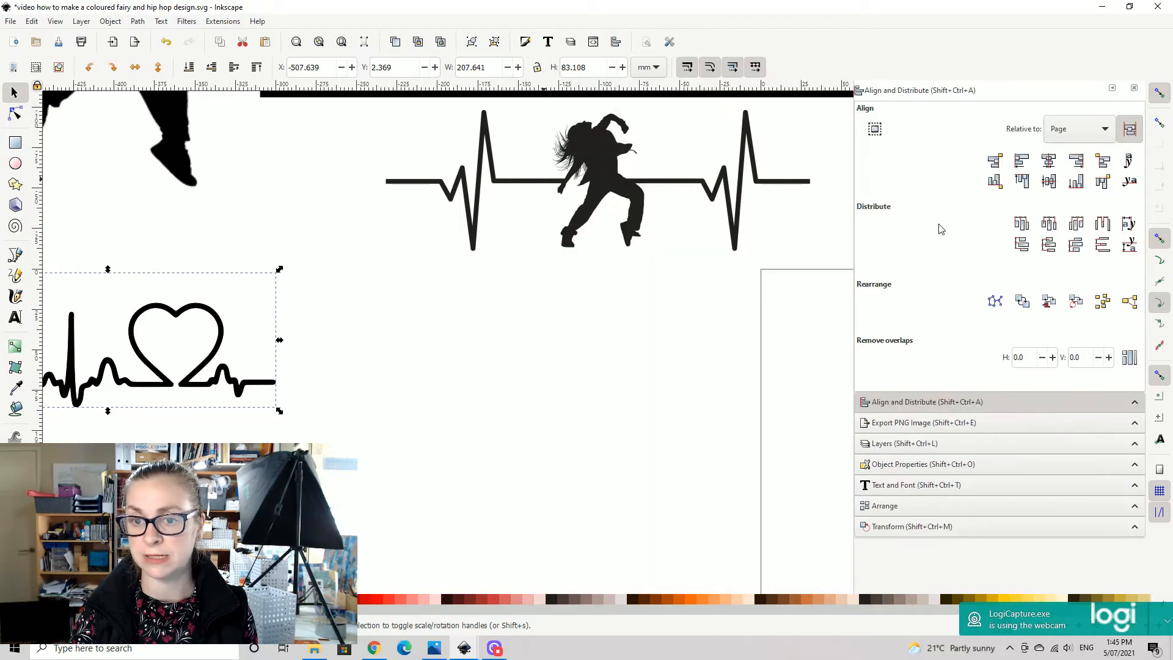
- Duplicate the traced ballerina heartbeat, place one copy near the page and the other on the purple nebula paper, raised to the top
key(minus)
key(minus)
key(minus)
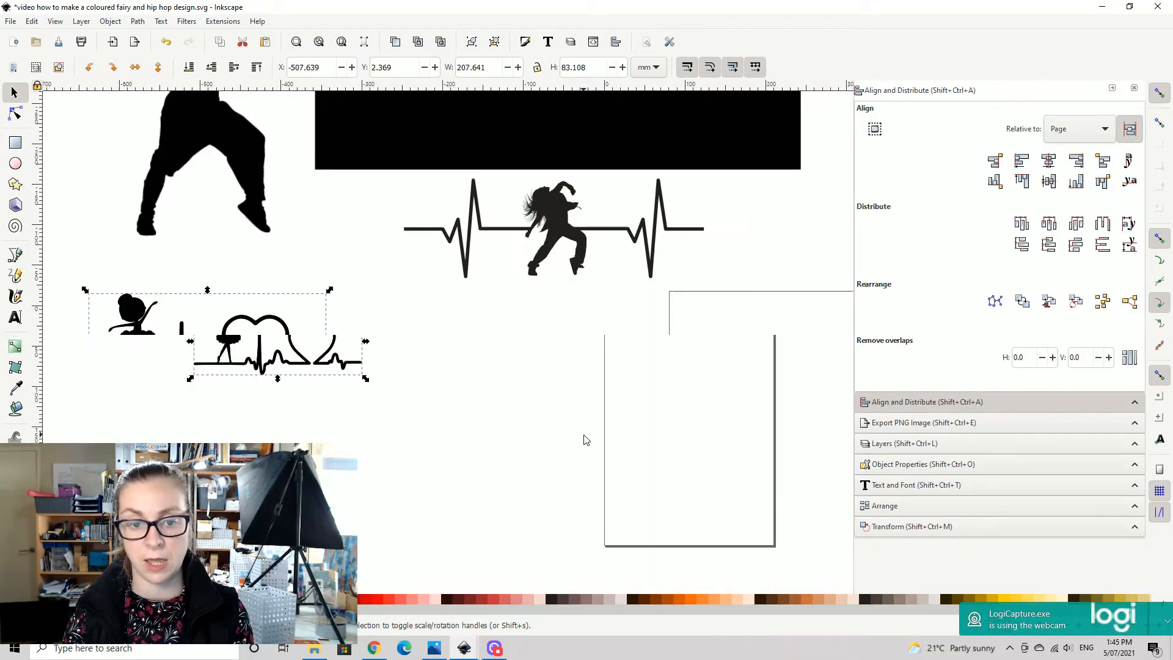
drag(702, 279, 425, 278)
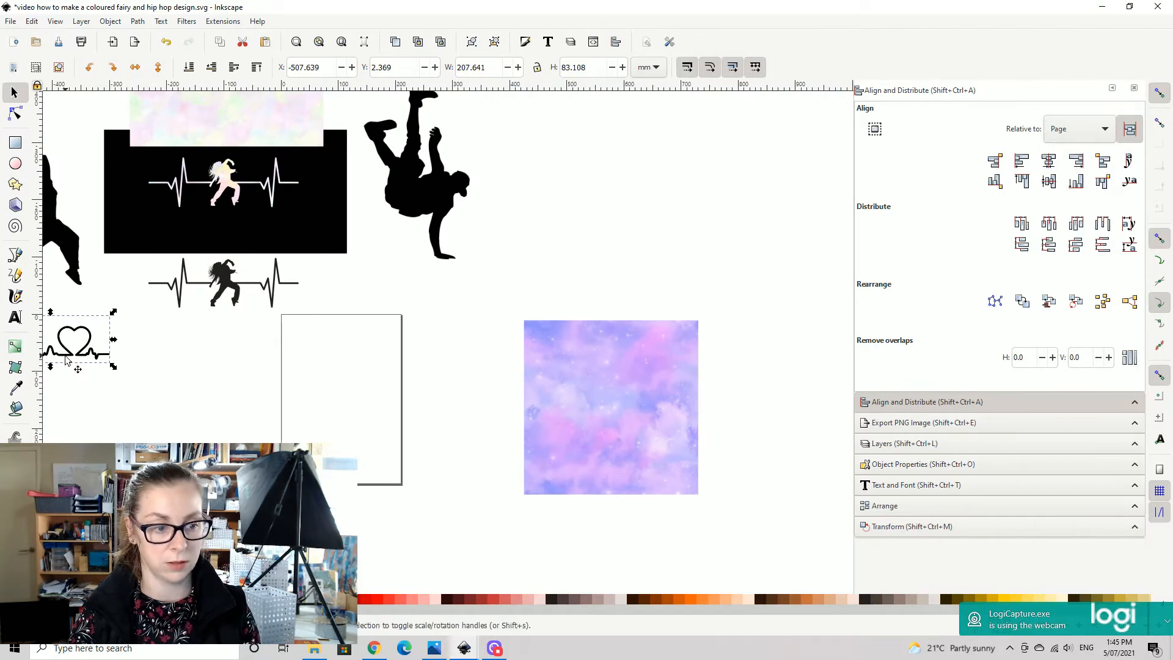
key(ctrl+d)
drag(69, 357, 284, 367)
drag(65, 356, 629, 406)
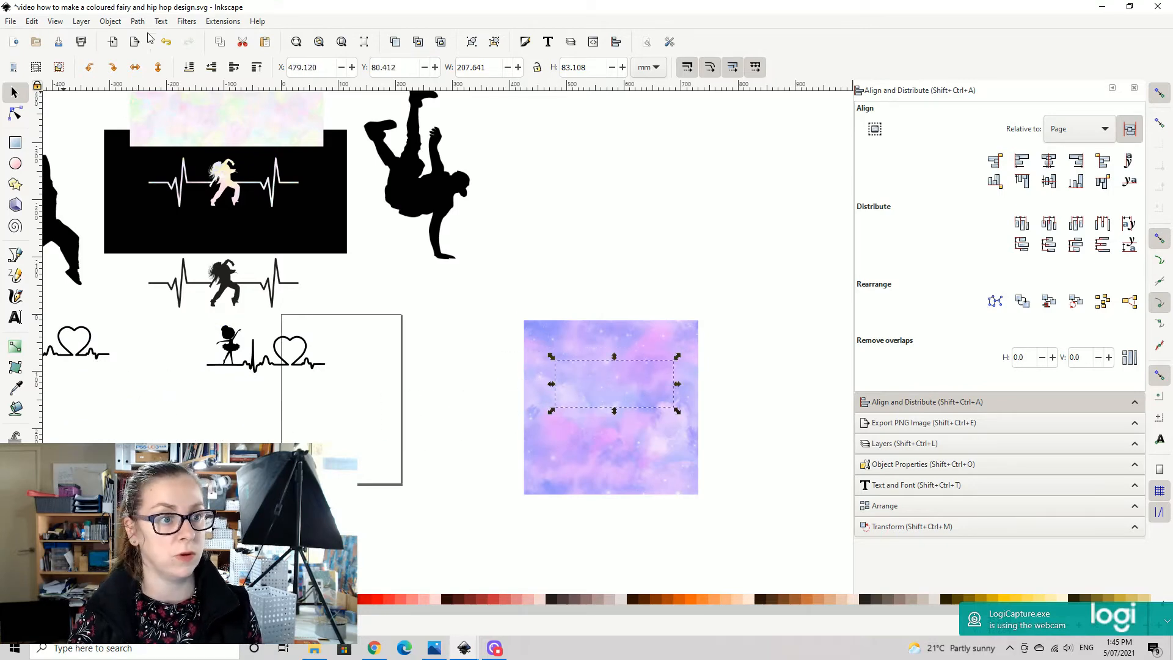
click(256, 67)
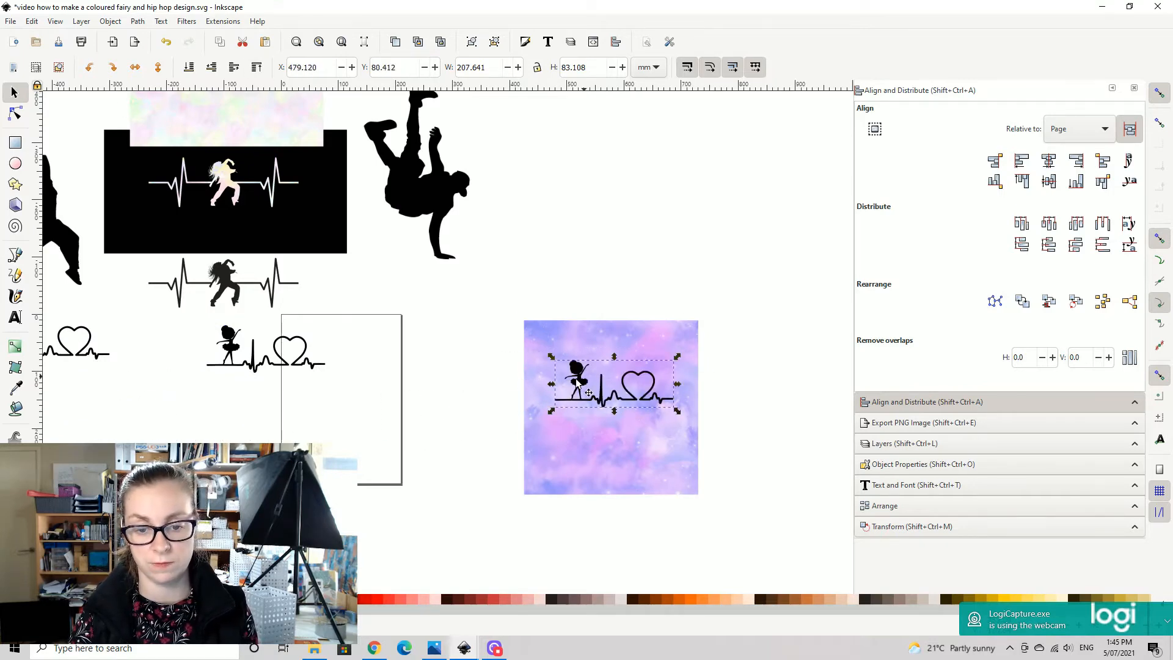
- Check the traced ballerina's nodes and clip the purple nebula paper to the ballerina heartbeat shape
click(15, 113)
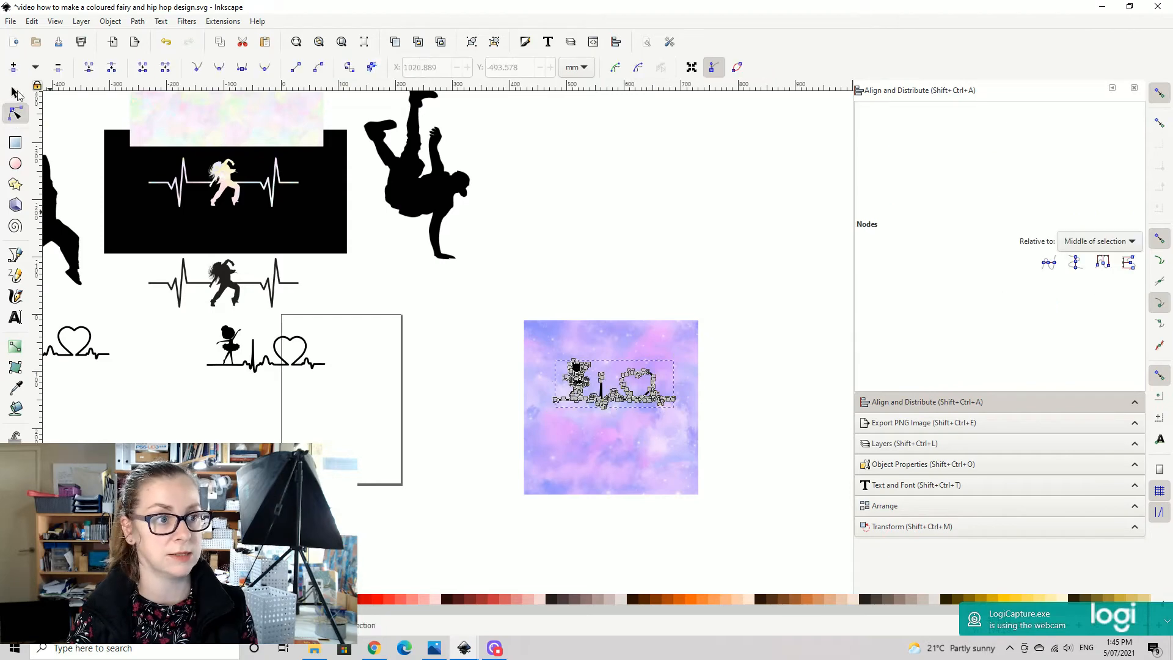
click(16, 94)
click(685, 240)
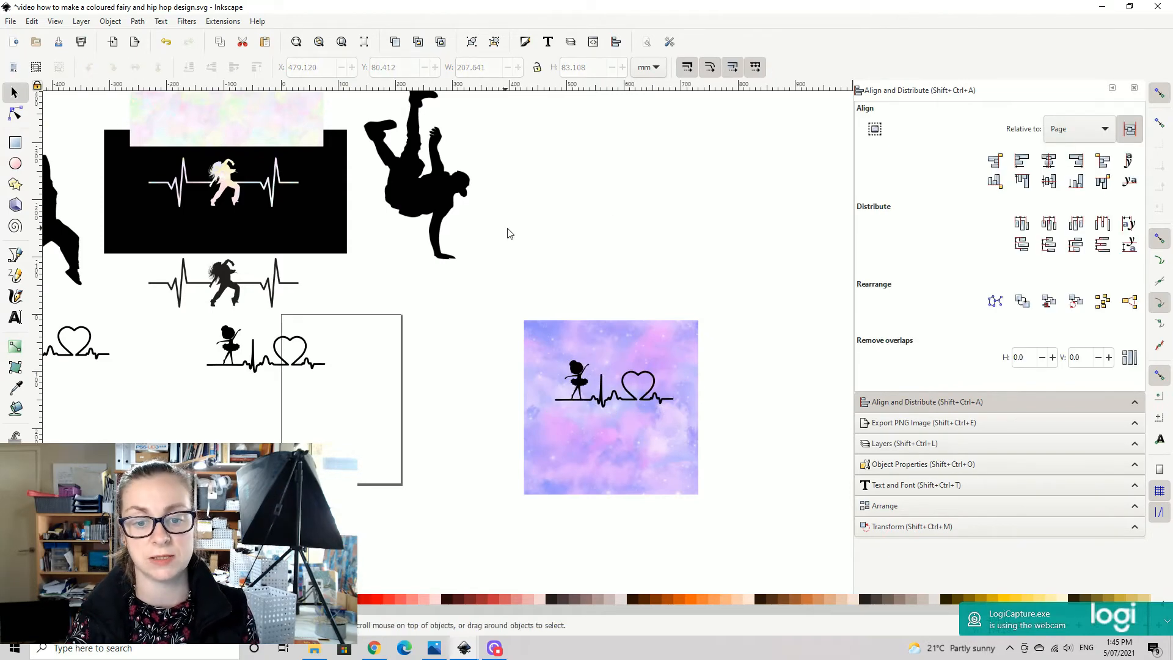
drag(487, 285, 771, 585)
click(111, 21)
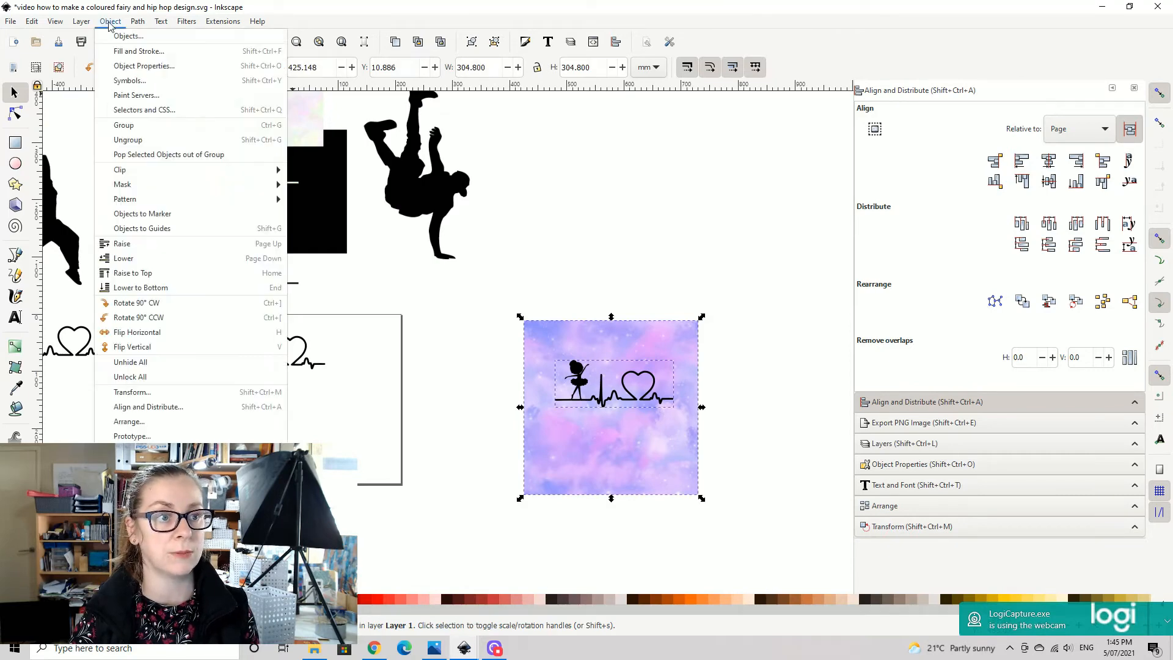
mouse_move(138, 21)
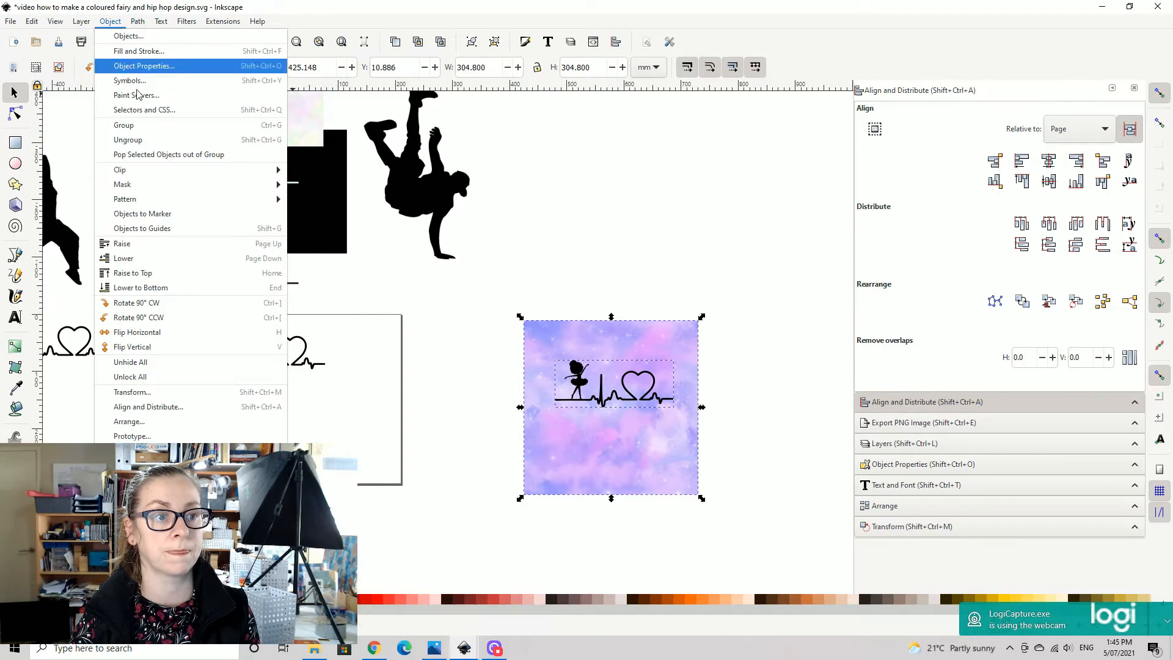
click(309, 172)
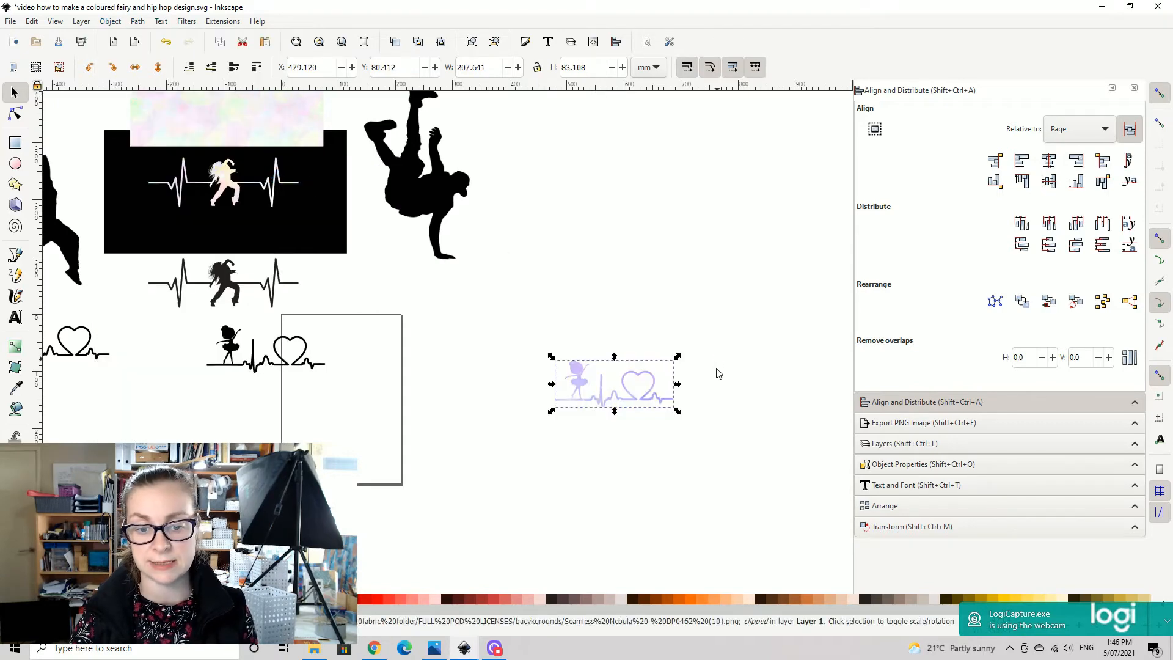
- Move the nebula ballerina heartbeat onto the black background below the hip hop design and enlarge it to about 472 by 189 mm
scroll(644, 264, down, 2)
drag(585, 342, 594, 193)
drag(575, 280, 387, 413)
drag(405, 347, 243, 356)
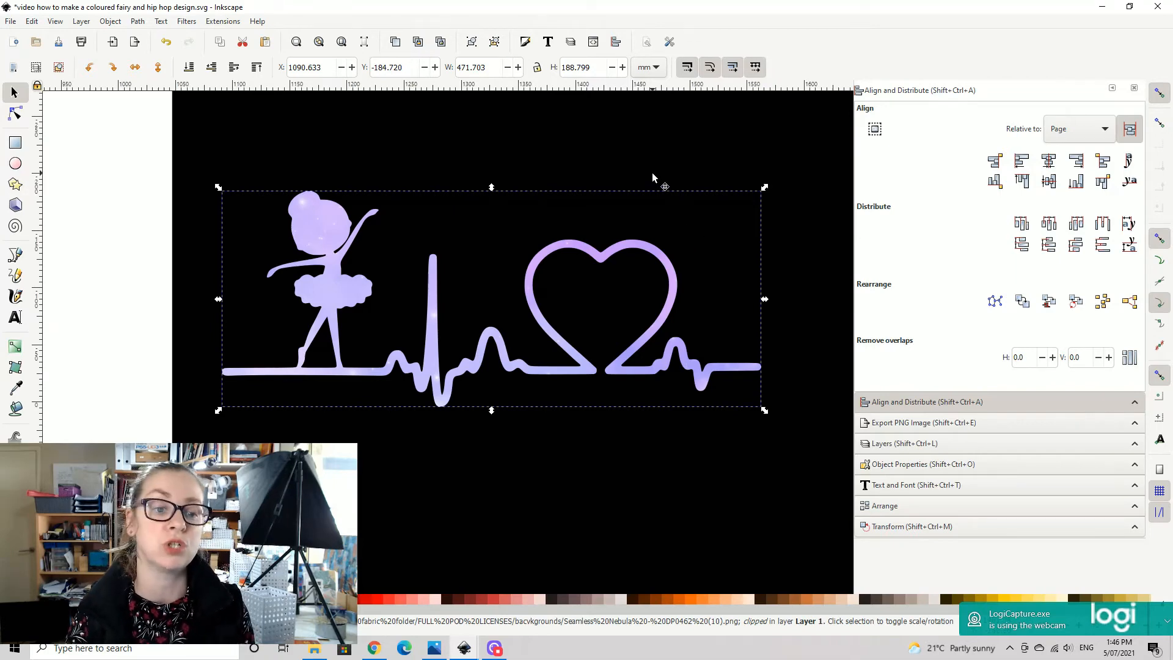
- Examine the texture detail of the glitter breakdancer, pastel heartbeat dancer and nebula ballerina designs on the black background
scroll(649, 155, up, 5)
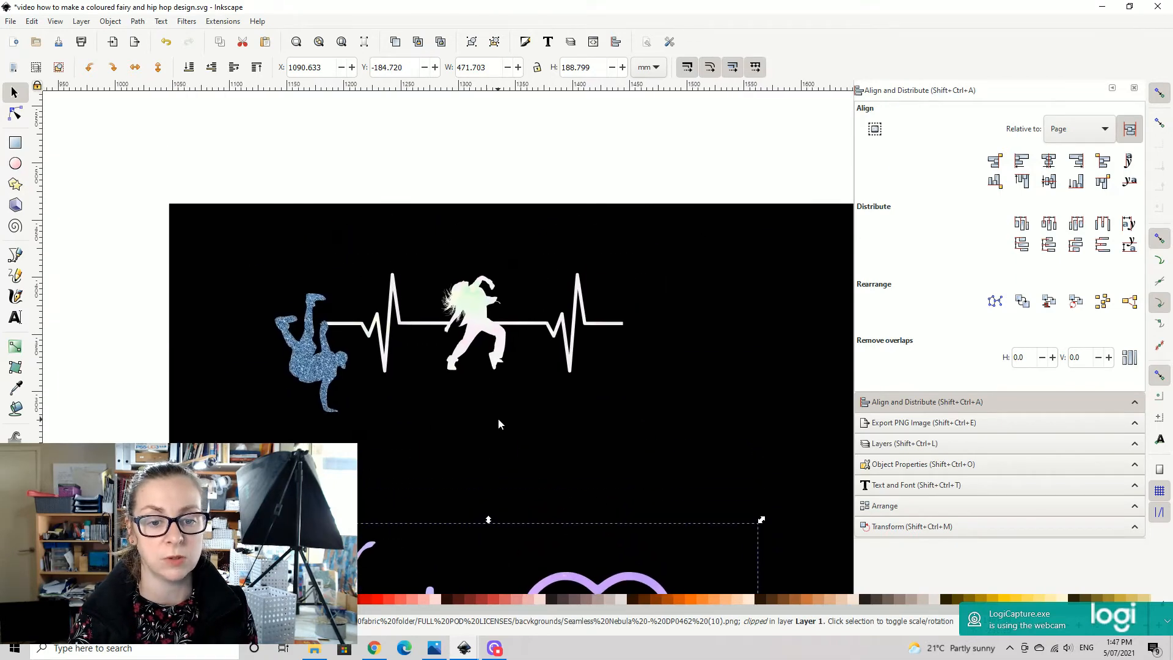
scroll(474, 391, up, 2)
scroll(479, 360, up, 1)
drag(479, 270, 536, 240)
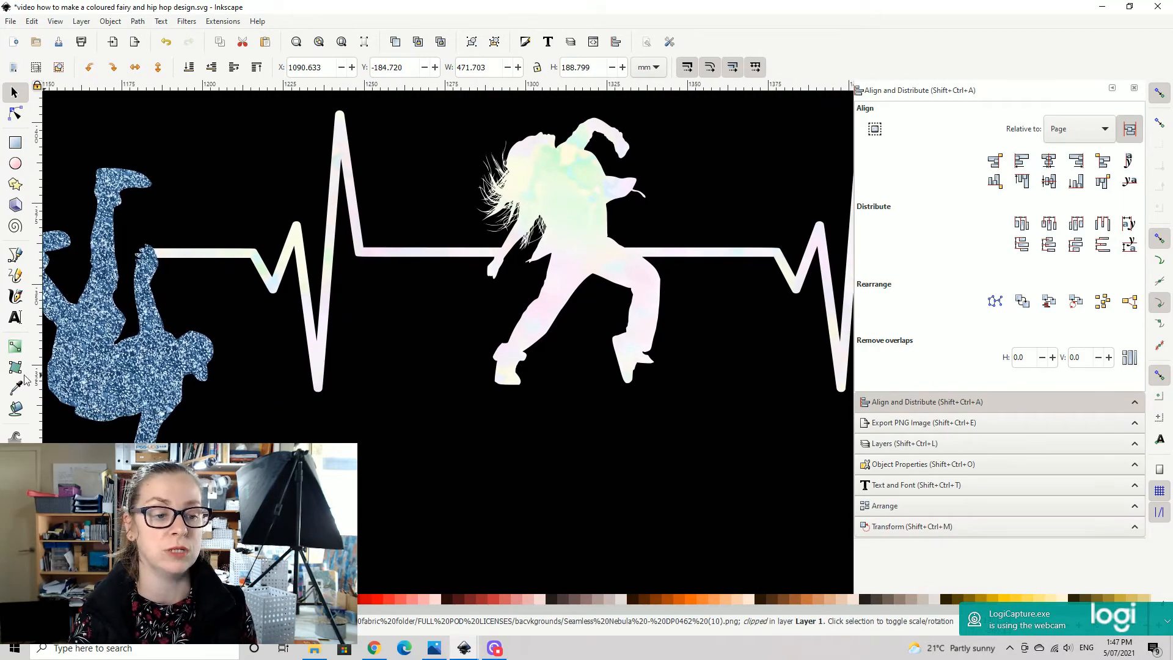
drag(90, 380, 452, 317)
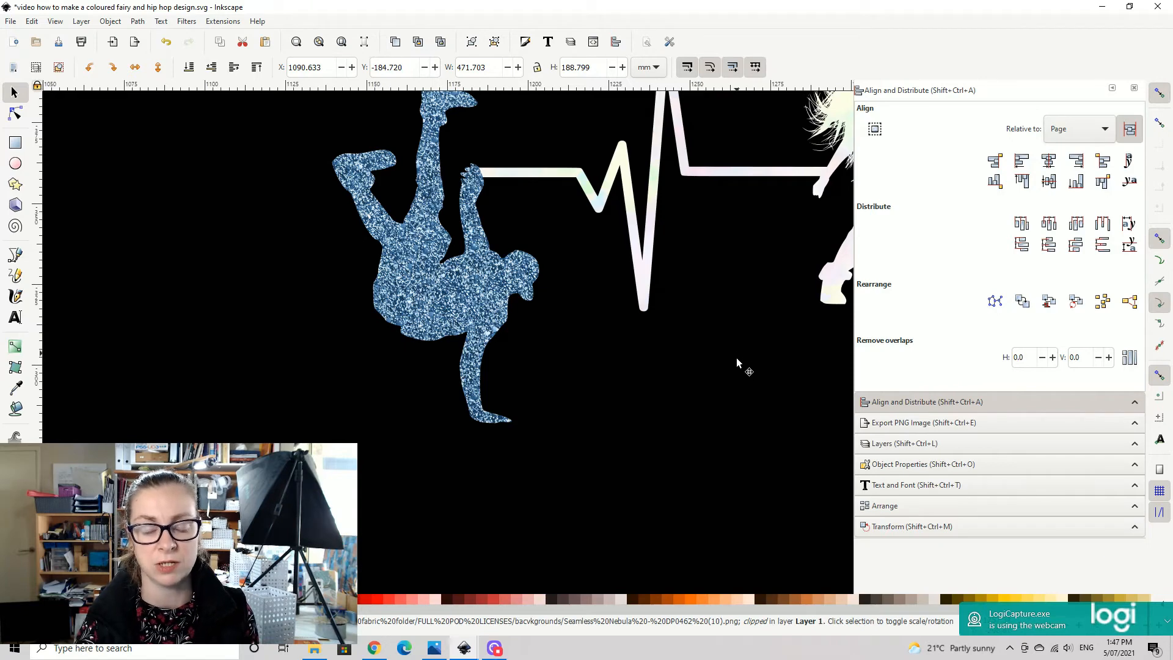
scroll(729, 370, down, 2)
drag(729, 370, 377, 469)
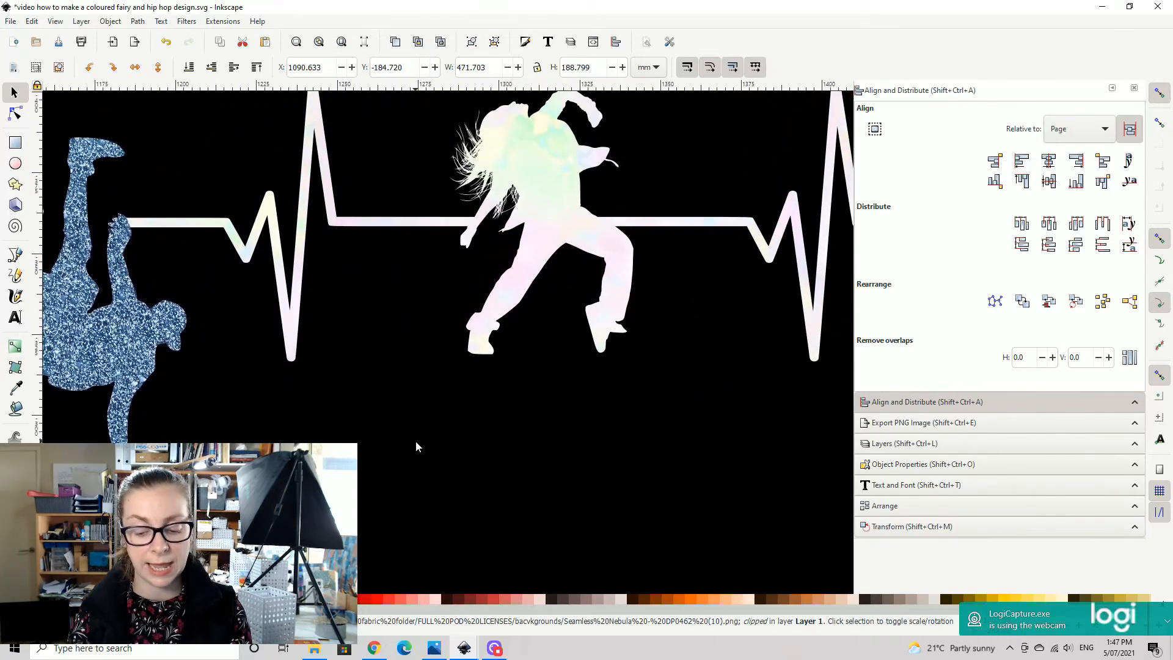
key(plus)
drag(591, 183, 562, 320)
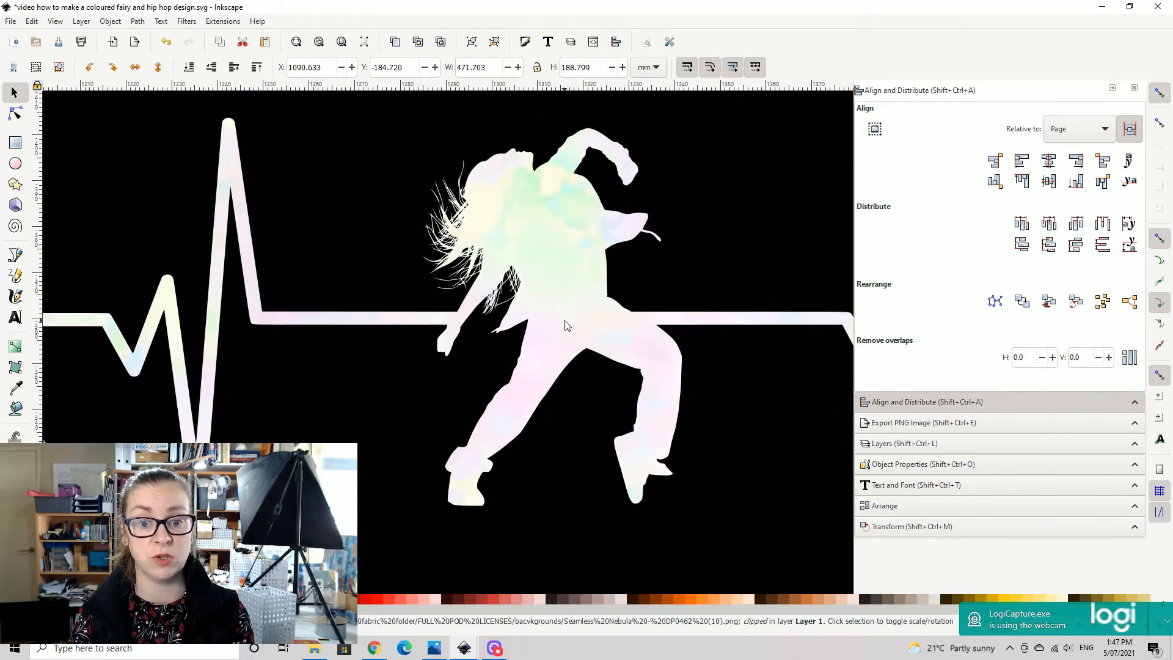
key(plus)
key(minus)
key(minus)
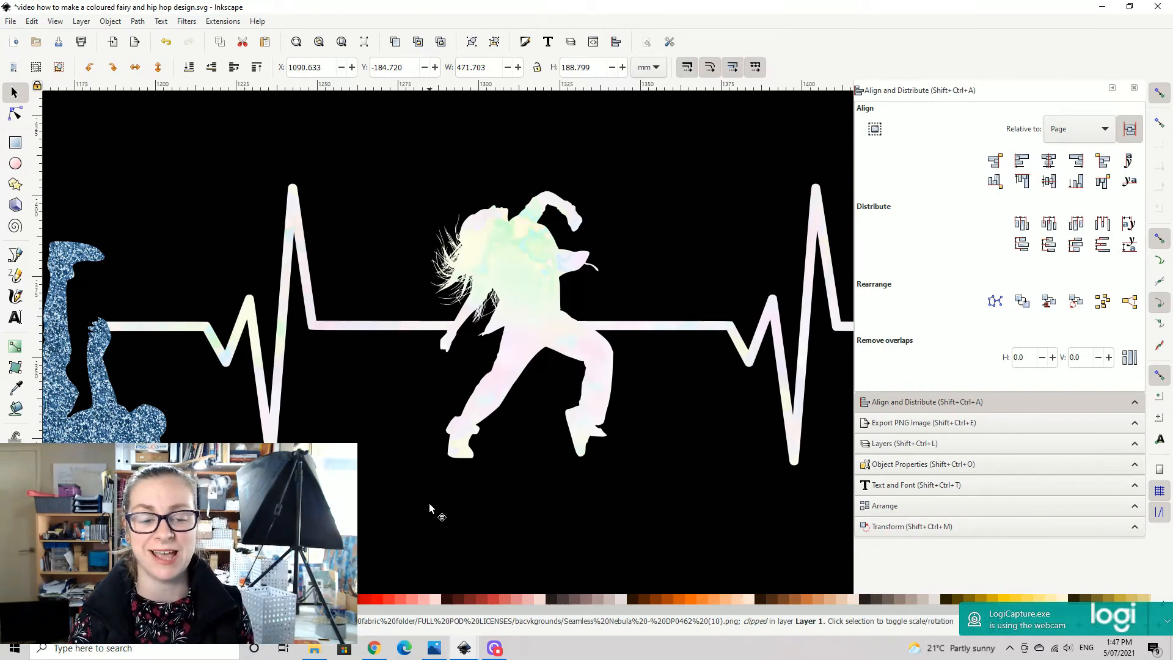
drag(430, 504, 526, 482)
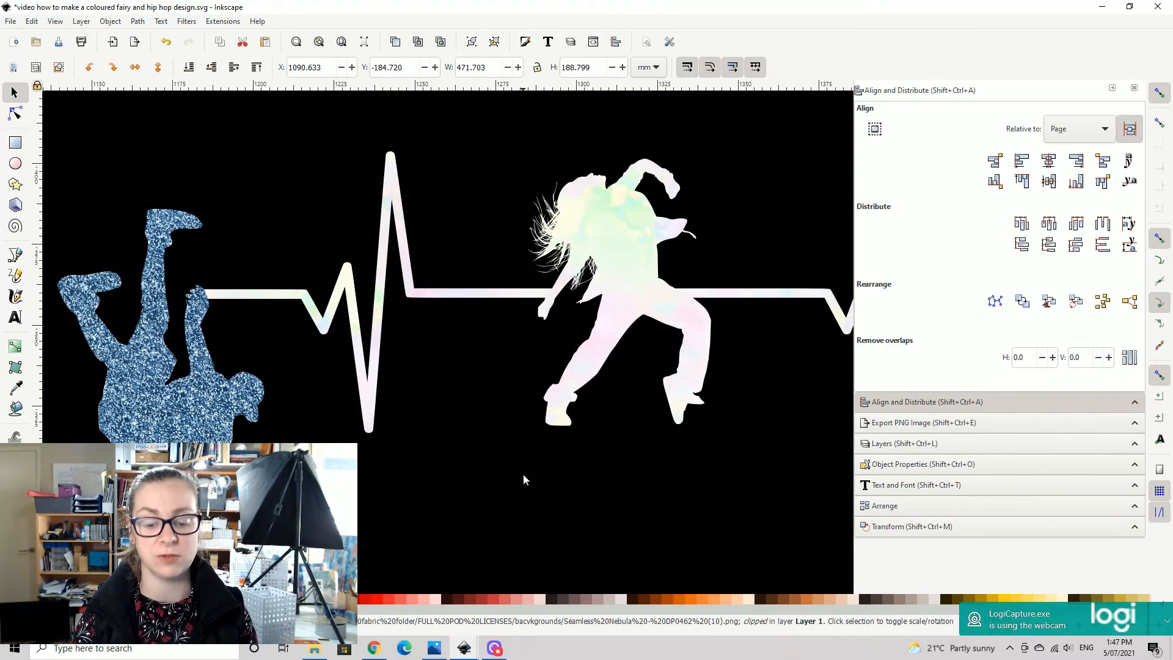
key(minus)
key(minus)
key(minus)
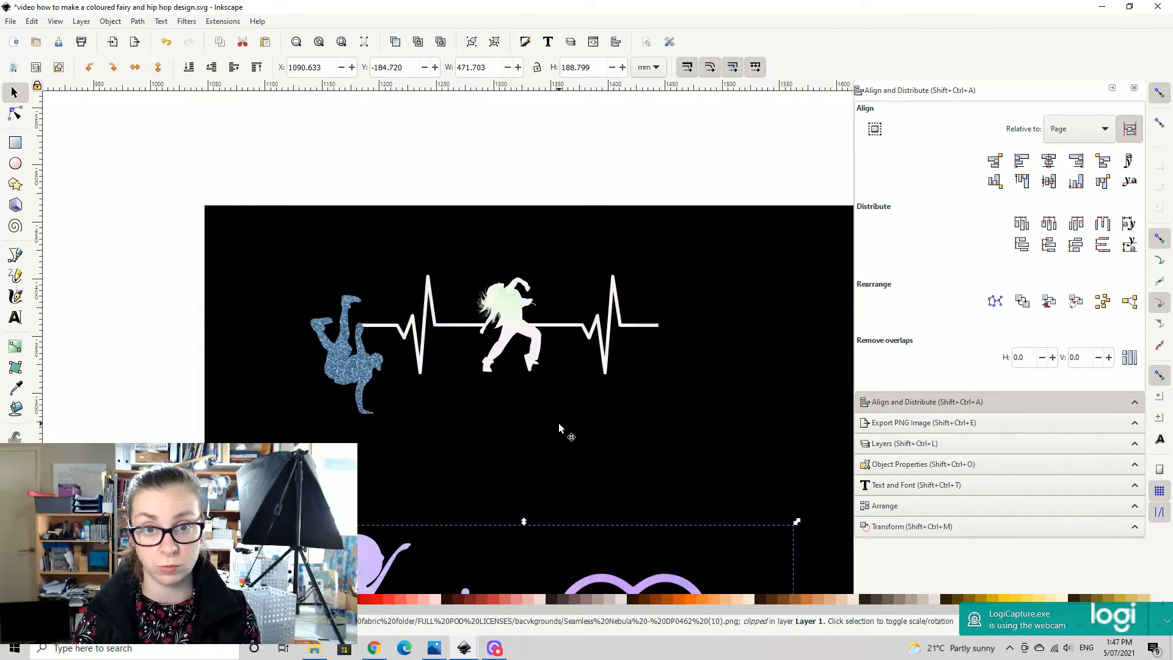
drag(567, 473, 474, 216)
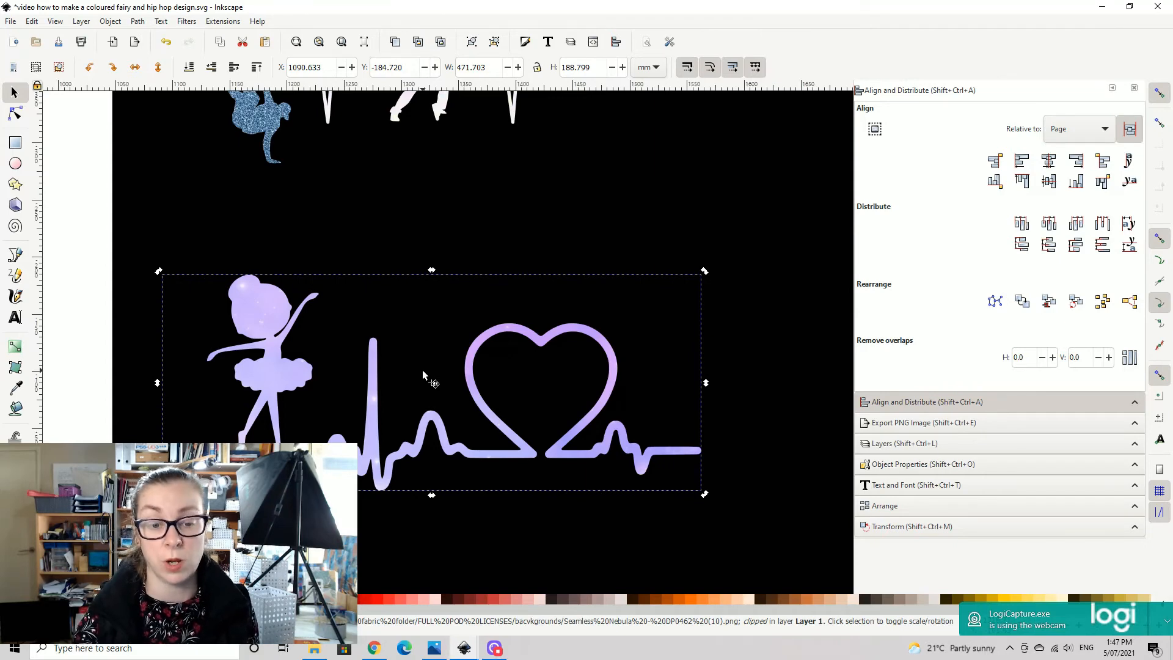
key(minus)
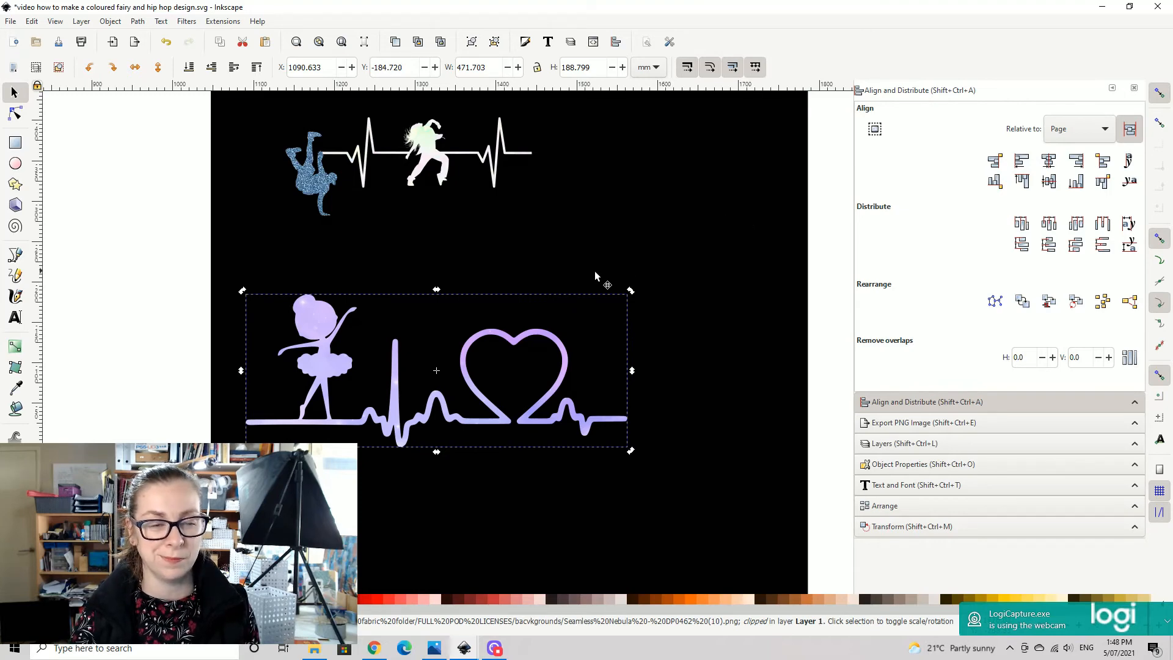
drag(467, 270, 723, 186)
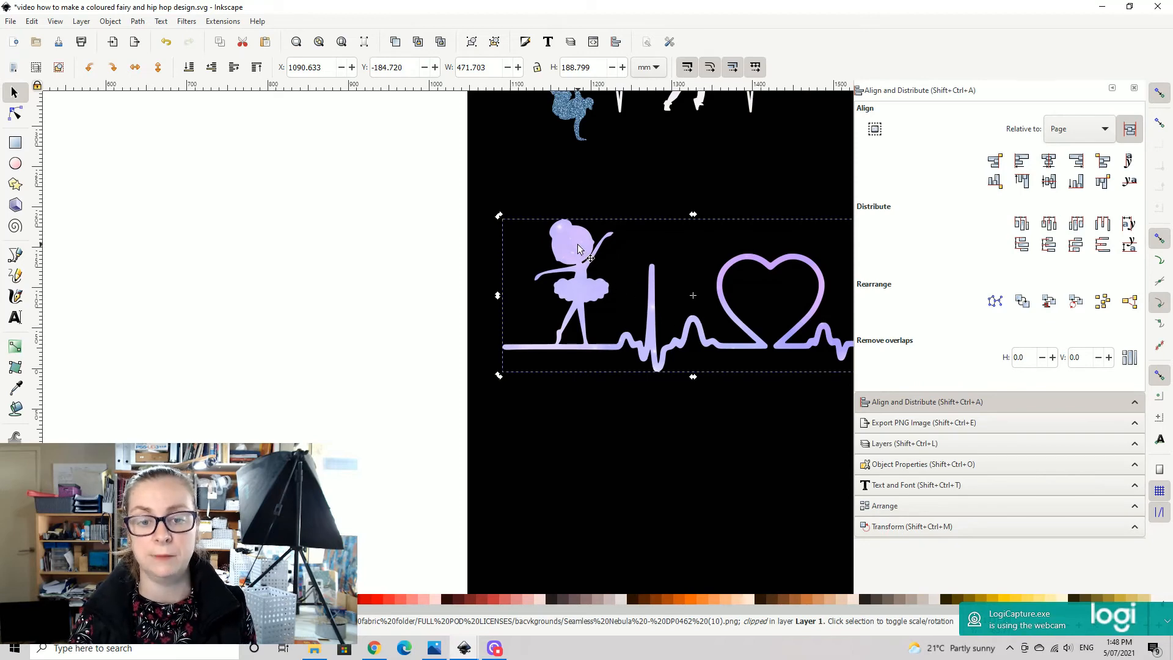
- Draw a red rectangle about 460 by 417 mm on the empty canvas between the page and the black background
drag(590, 259, 189, 265)
drag(545, 283, 683, 340)
drag(168, 412, 357, 266)
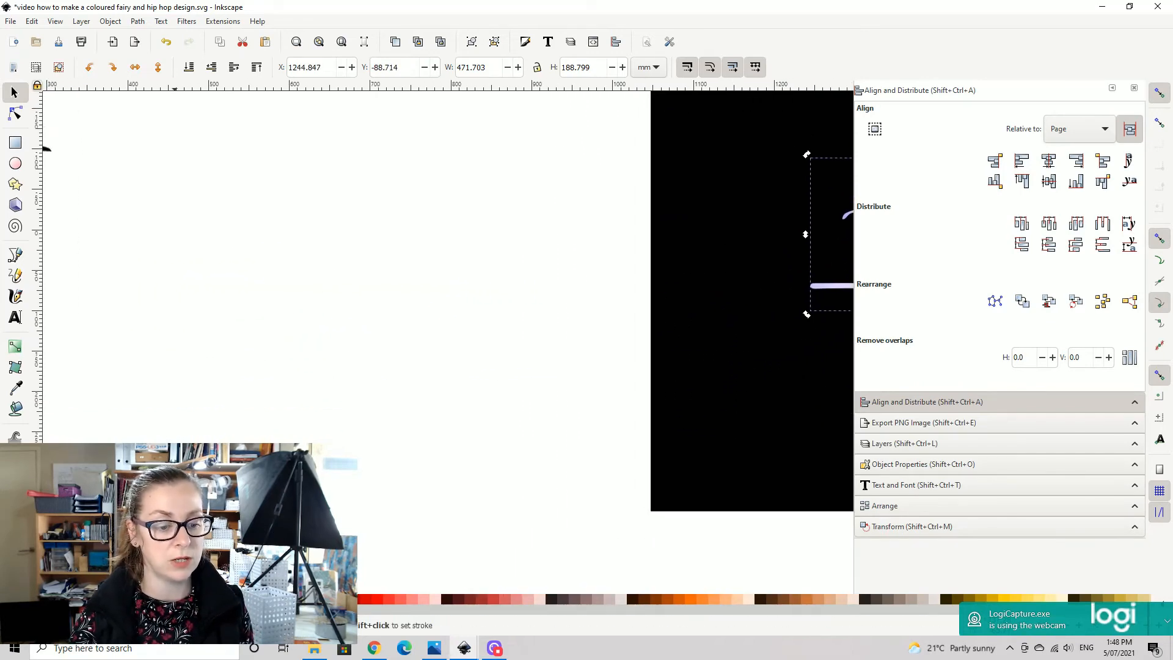
click(15, 143)
drag(148, 195, 519, 532)
- Move the nebula ballerina heartbeat from the black background onto the upper part of the red rectangle and raise it to the top
click(14, 93)
drag(836, 341, 593, 345)
drag(645, 237, 116, 325)
click(256, 66)
drag(312, 178, 713, 101)
drag(497, 245, 415, 200)
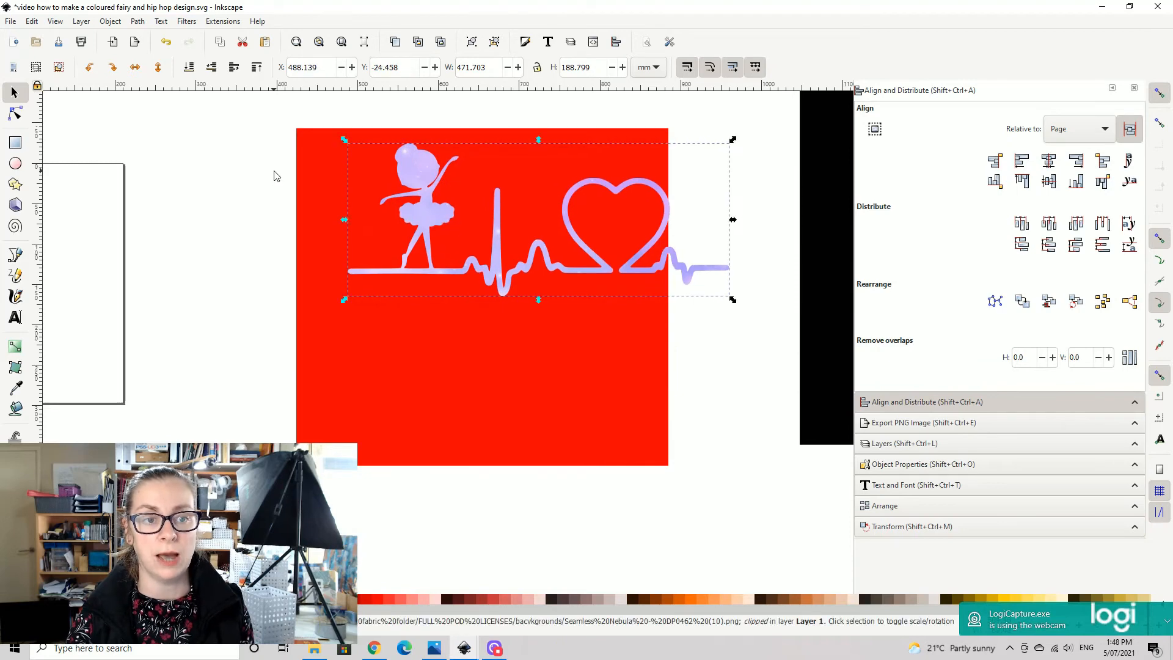
- Try clipping the nebula ballerina heartbeat with the red rectangle raised above it, and undo the clip
click(316, 162)
key(Home)
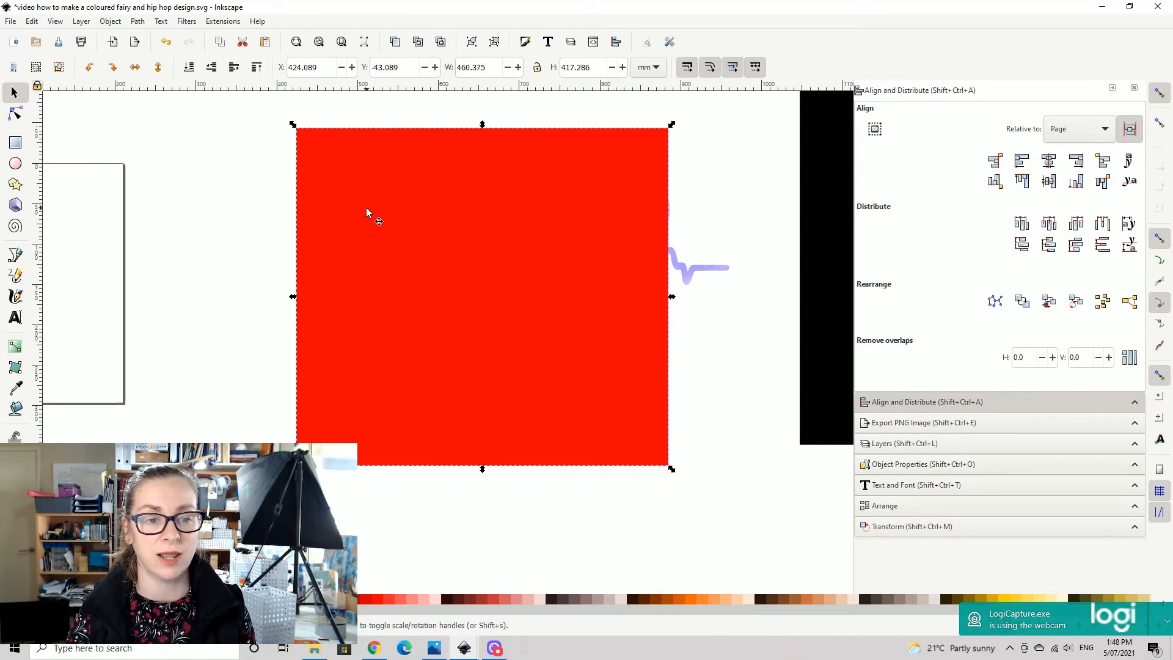
drag(210, 107, 771, 539)
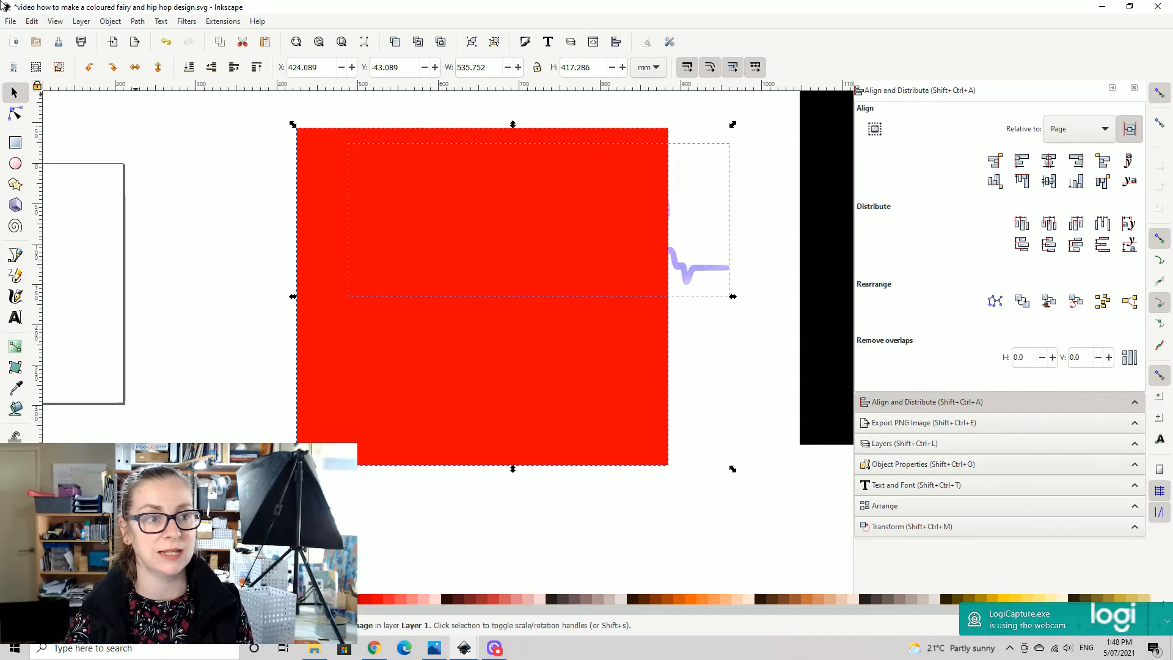
click(111, 21)
mouse_move(279, 171)
click(319, 171)
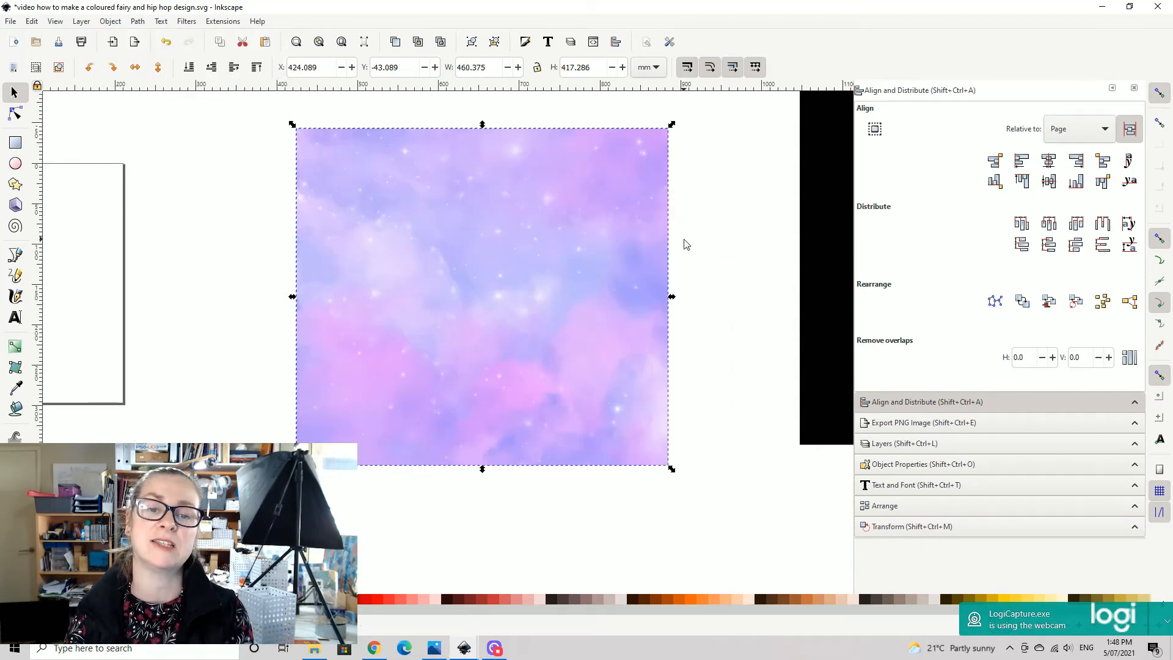
drag(545, 258, 592, 233)
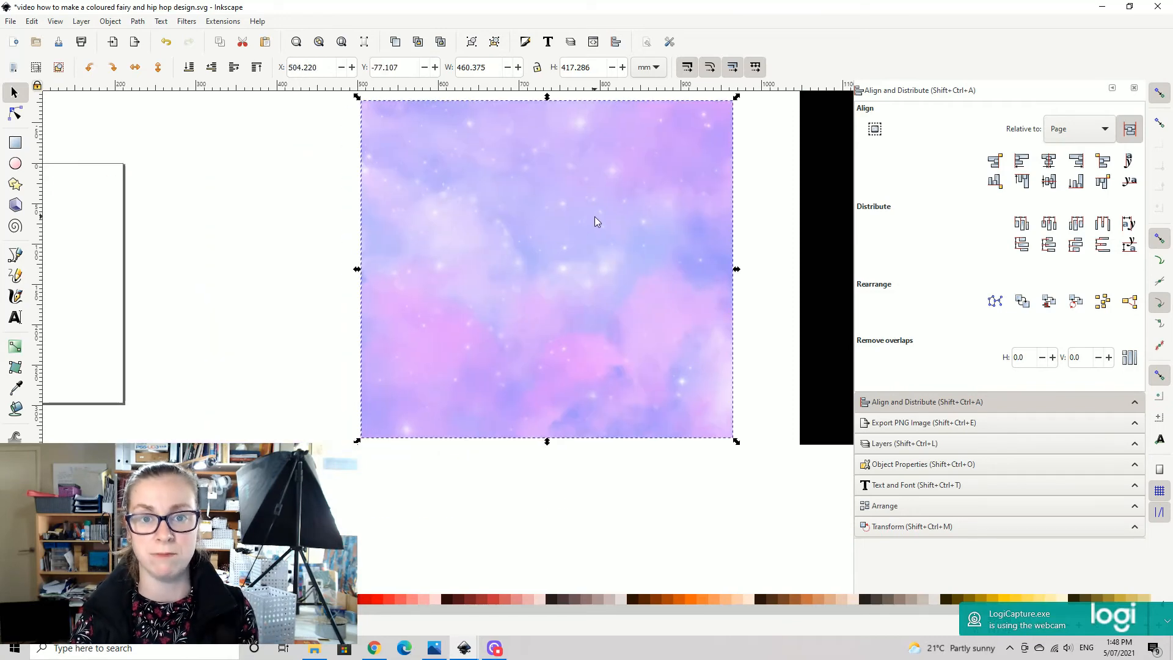
key(ctrl+z)
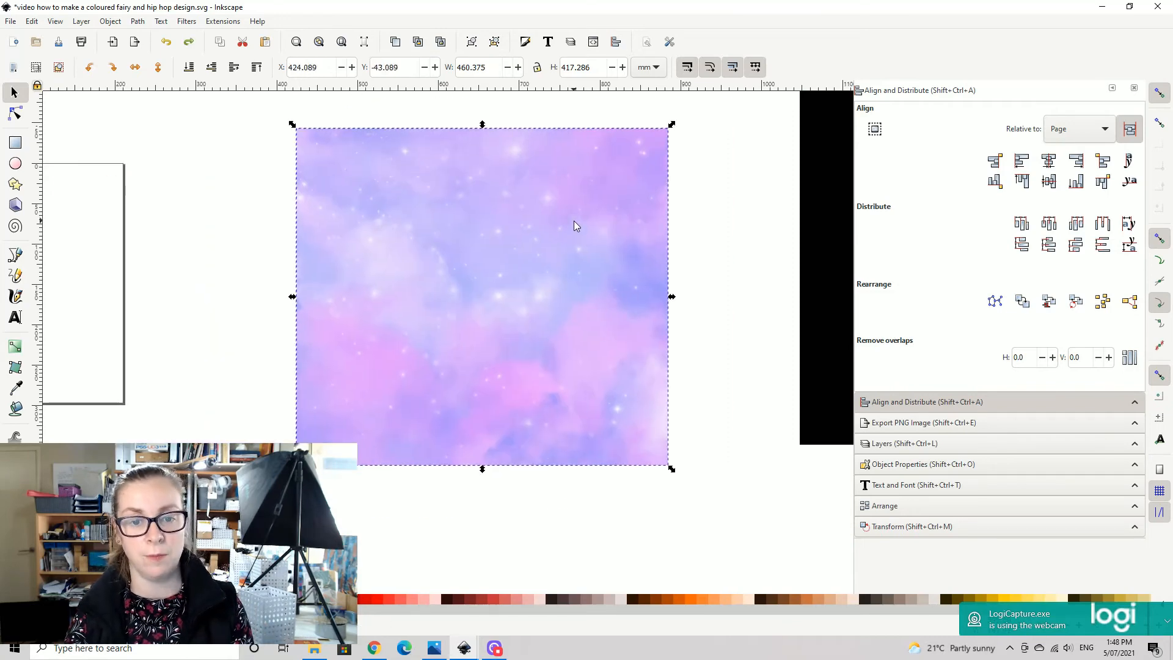
key(ctrl+z)
- Place a copy of the red rectangle beside the original and move the nebula ballerina heartbeat lower on the original rectangle
click(555, 387)
drag(555, 387, 163, 384)
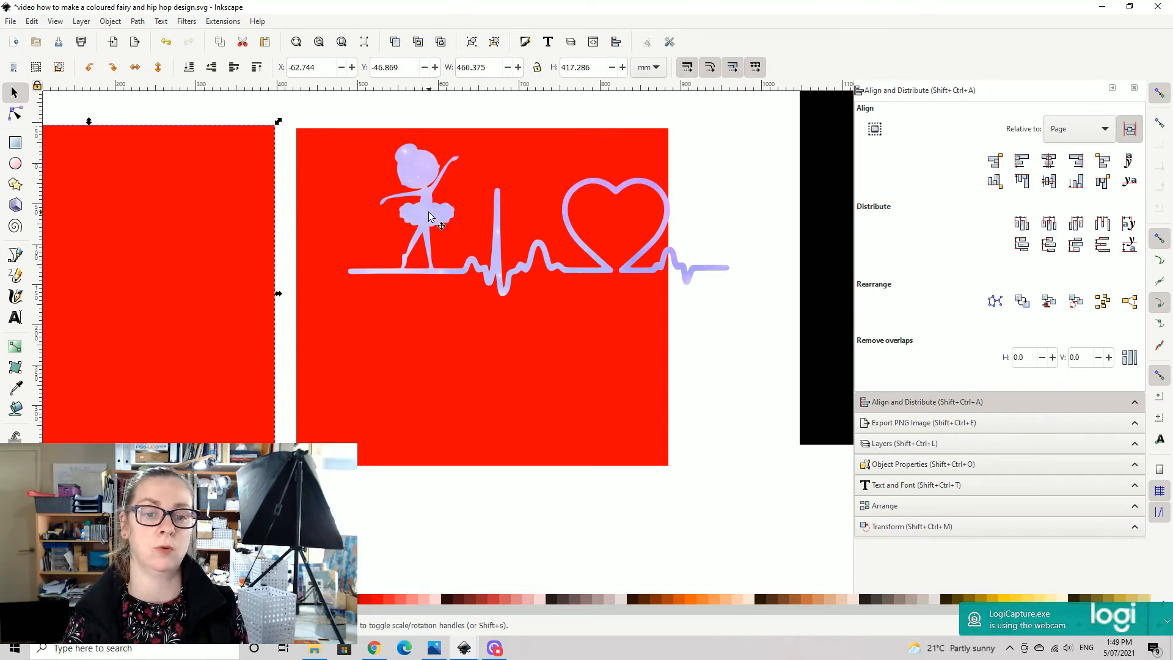
drag(499, 218, 494, 284)
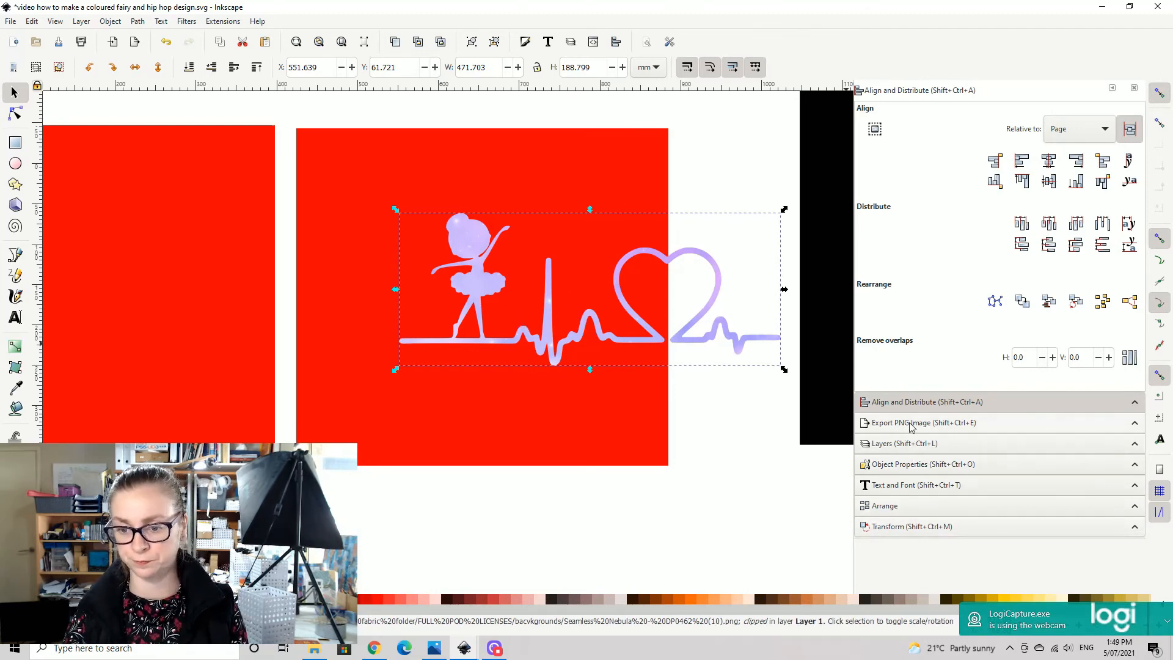
- Export the selected nebula ballerina heartbeat as PNG image206 to the creative fabrica test folder inside TESTS on the D drive
click(879, 426)
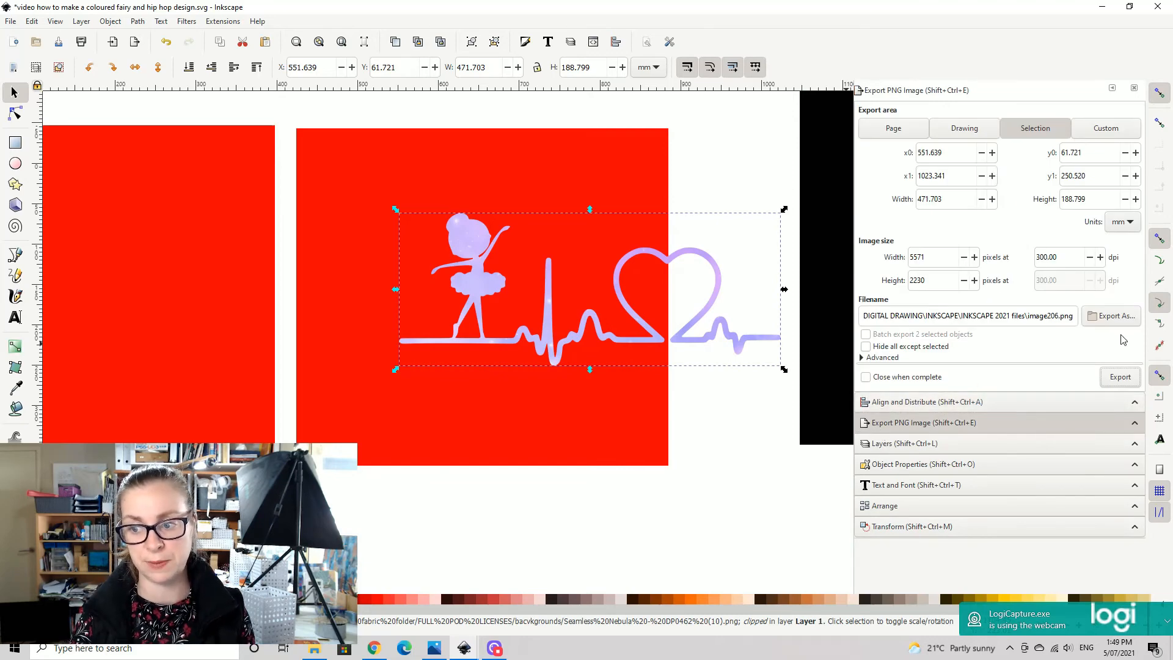
click(1110, 316)
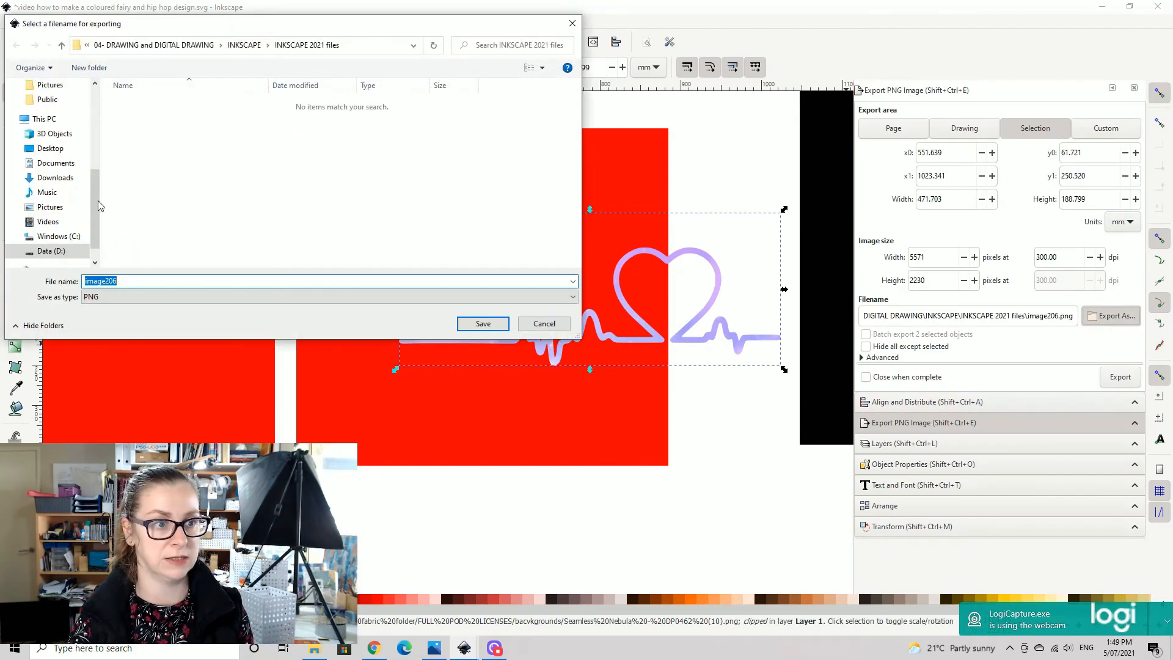
scroll(30, 245, down, 2)
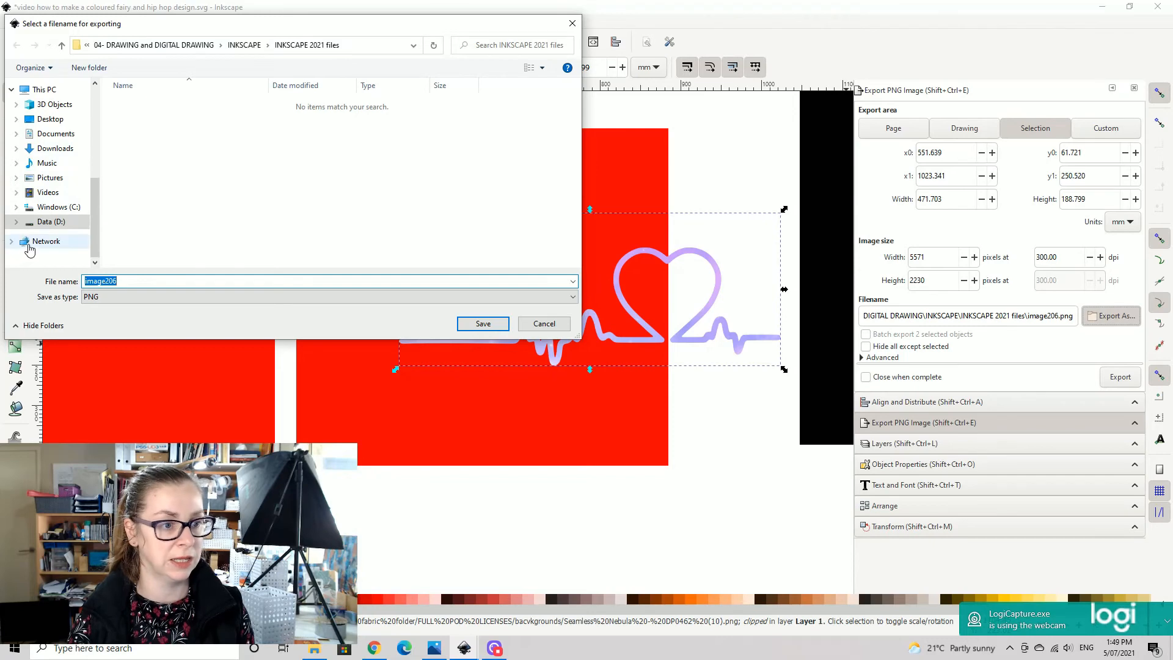
click(50, 221)
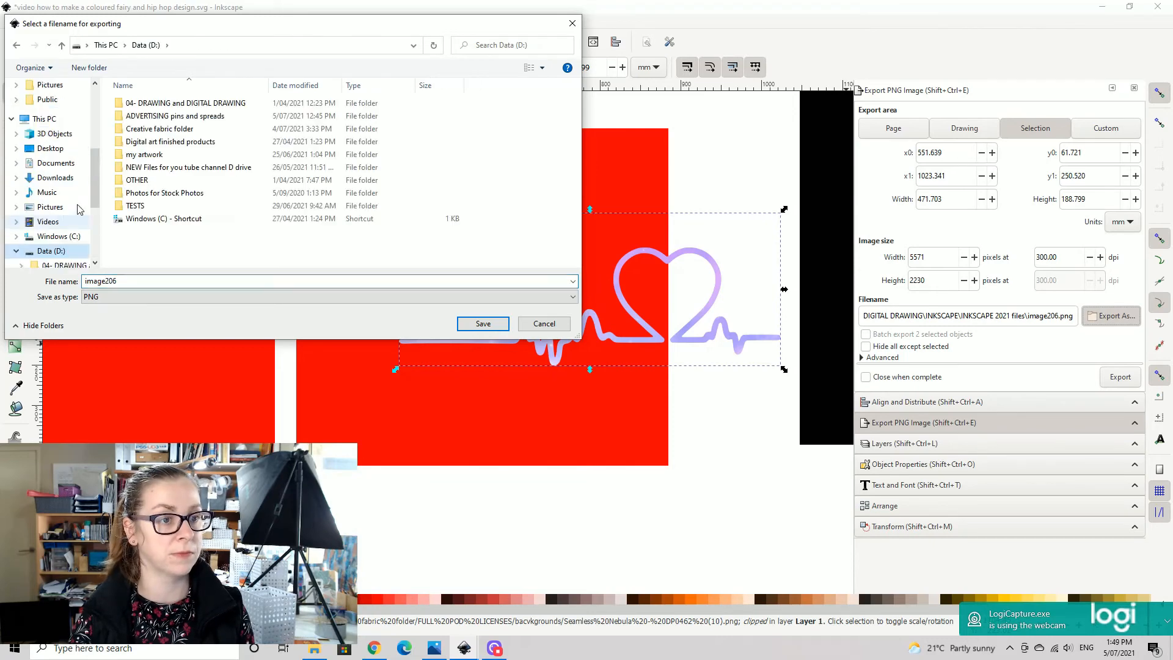
double_click(164, 205)
double_click(140, 113)
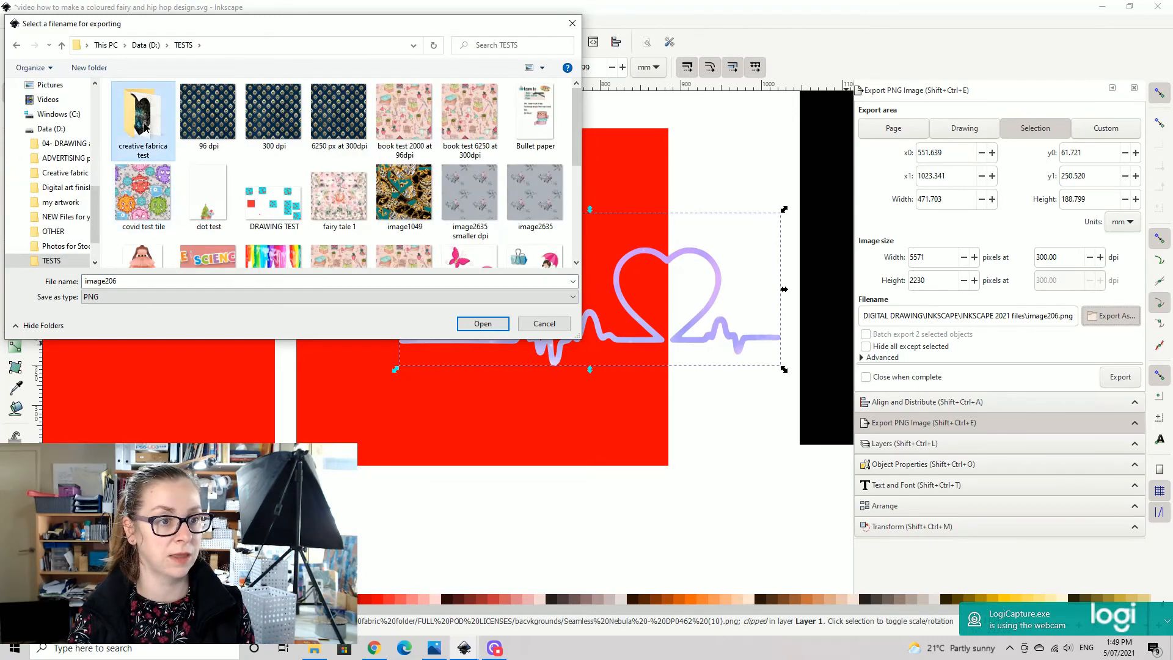
click(483, 324)
click(1120, 377)
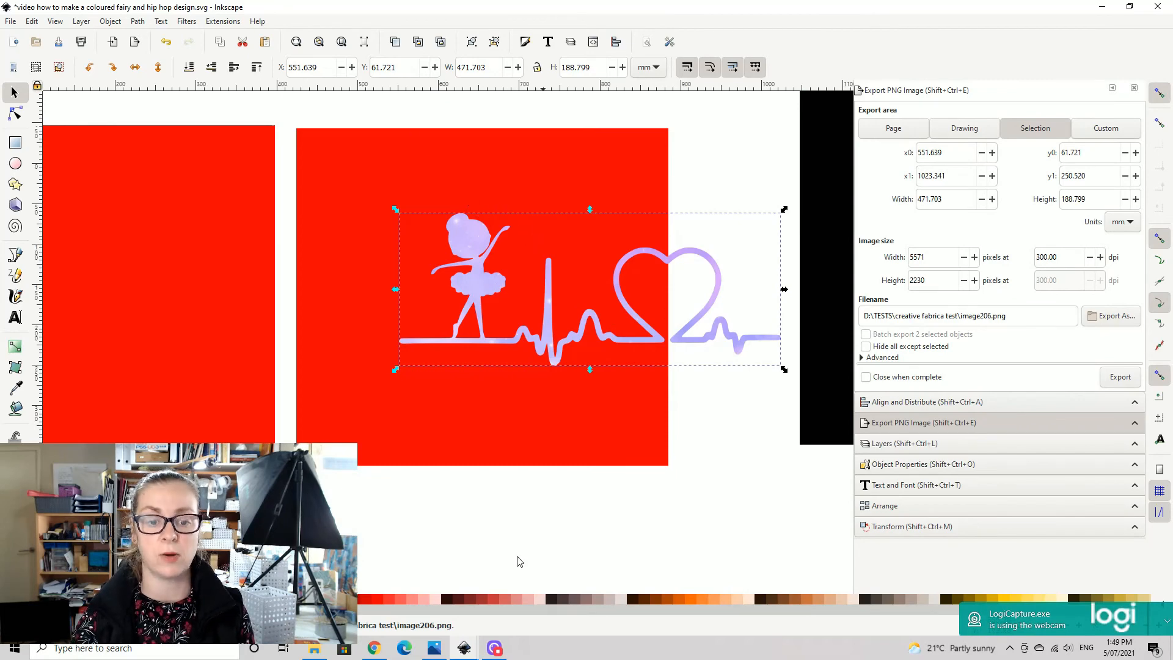
- Switch to File Explorer and open the exported image206 in the photo viewer to inspect its background
click(315, 649)
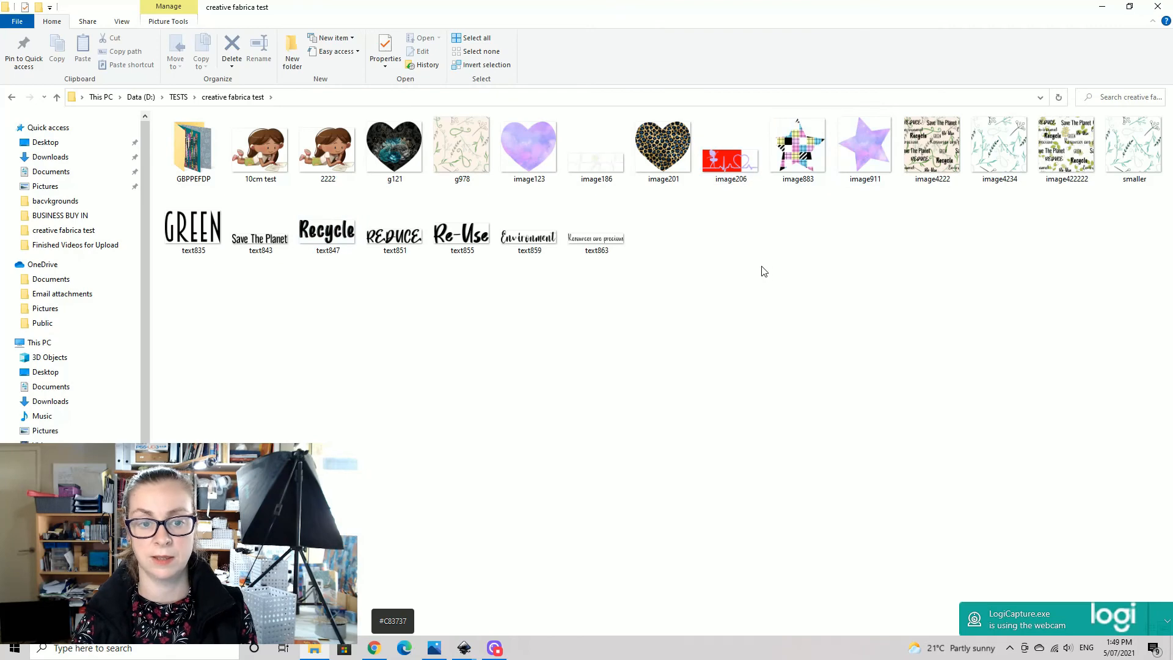
click(734, 160)
double_click(733, 162)
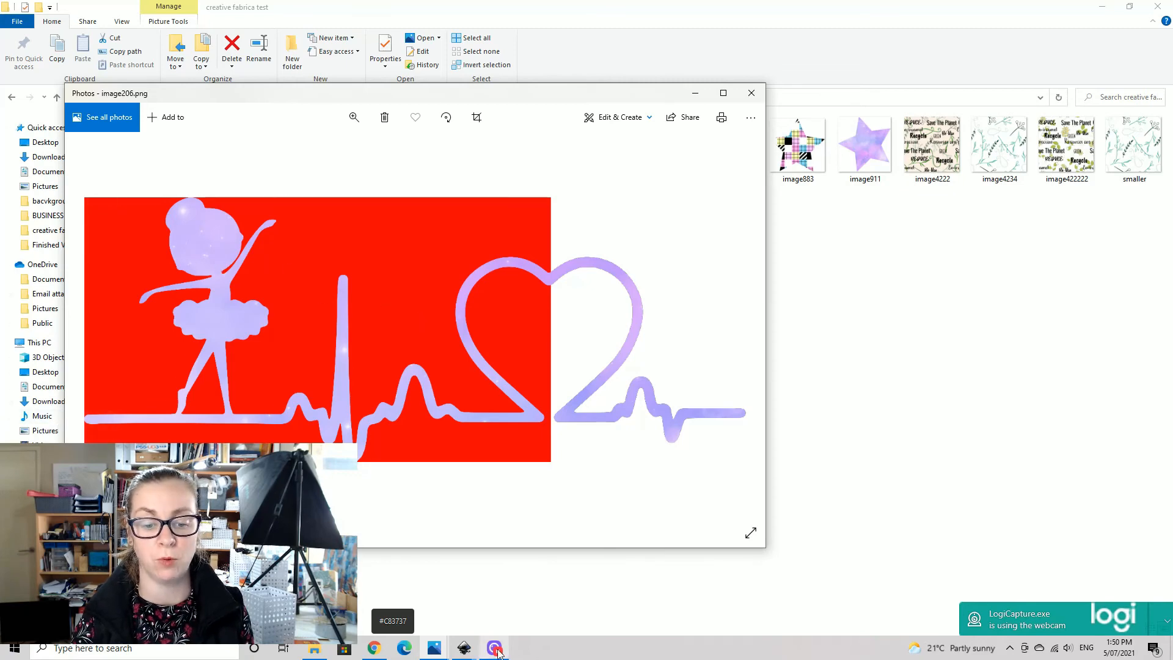
- Return to Inkscape and move the nebula ballerina heartbeat below the red rectangle, and back up to overlap the rectangle's lower edge
click(496, 650)
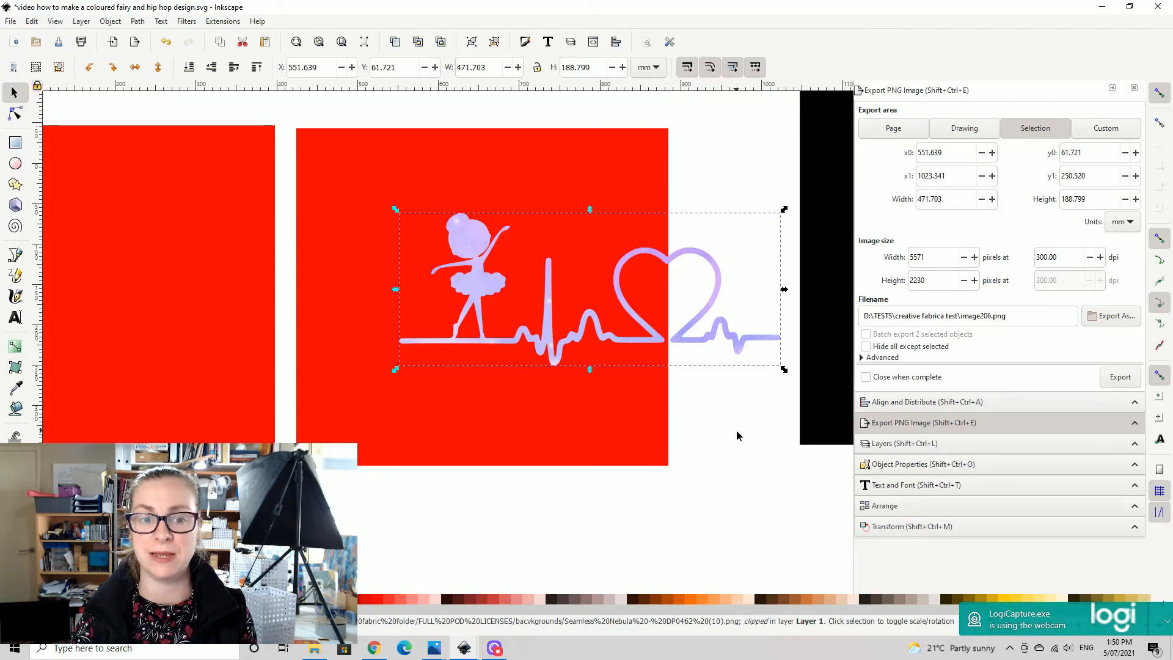
drag(740, 431, 570, 439)
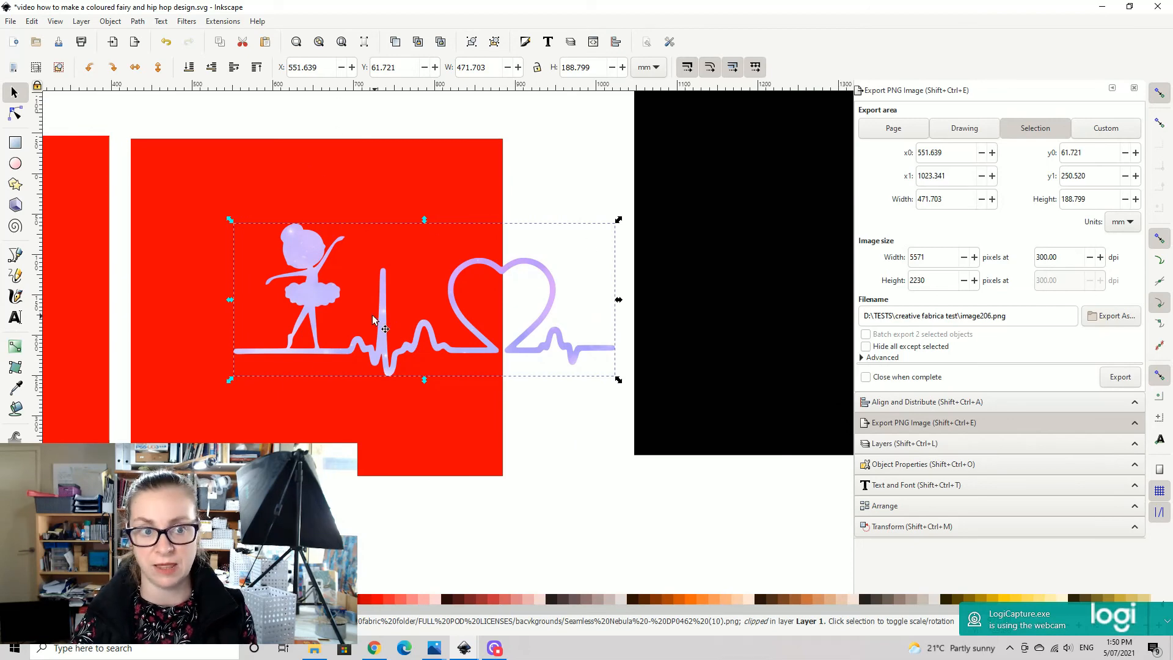
drag(507, 479, 579, 301)
drag(388, 112, 458, 548)
drag(452, 491, 423, 387)
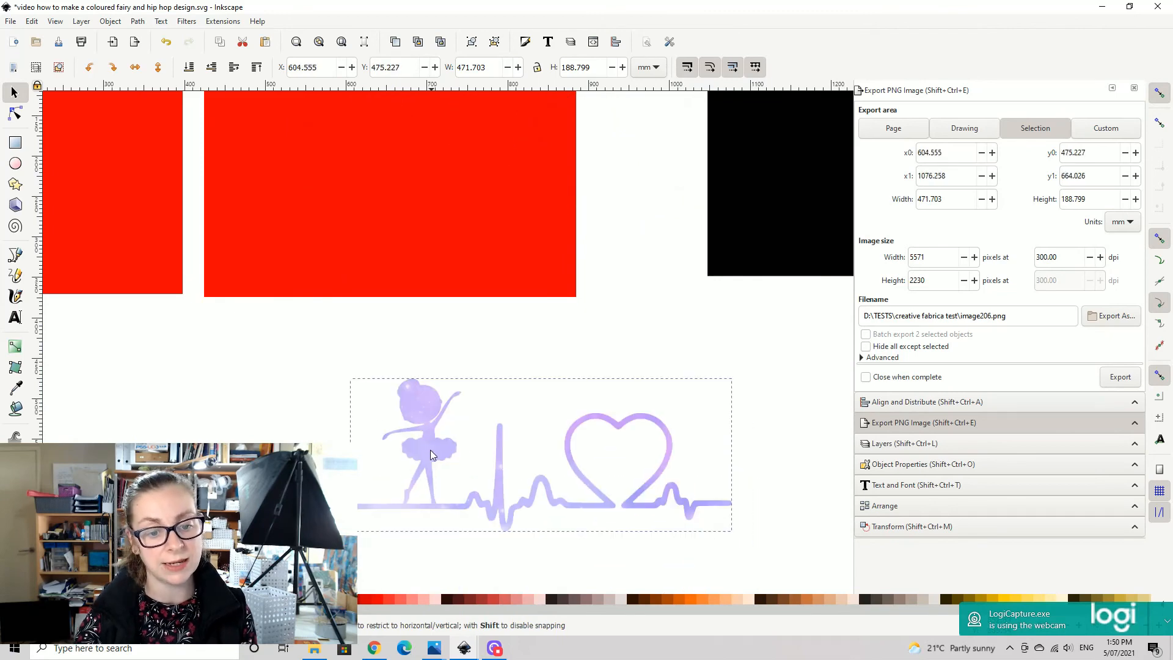
drag(762, 487, 683, 490)
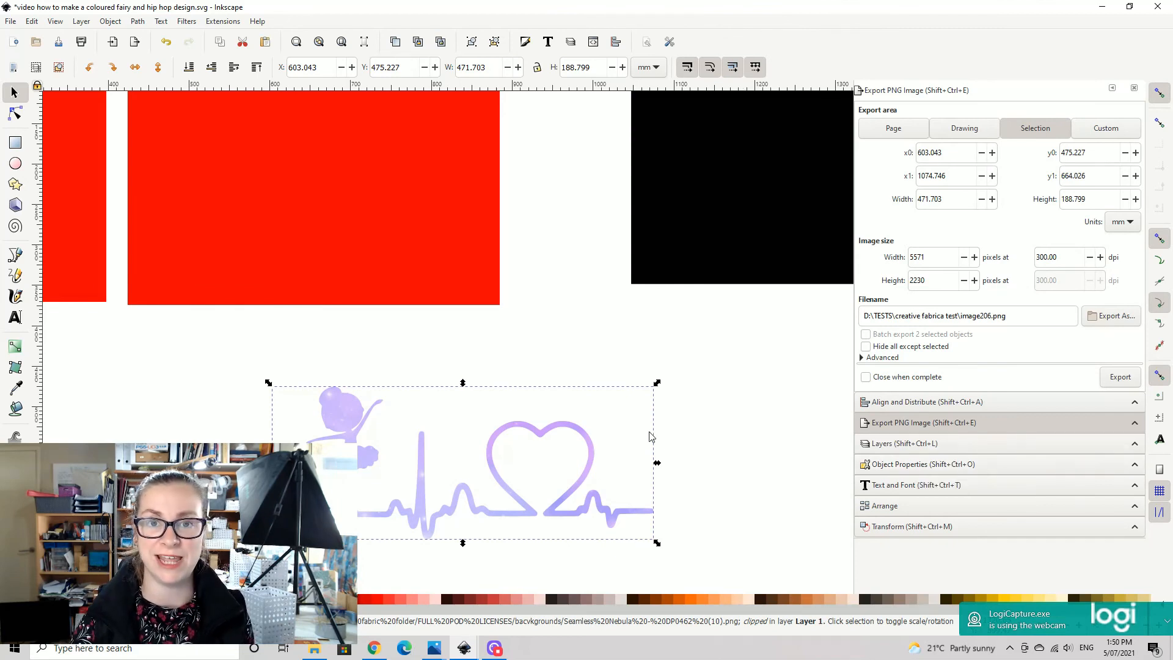
drag(365, 473, 305, 285)
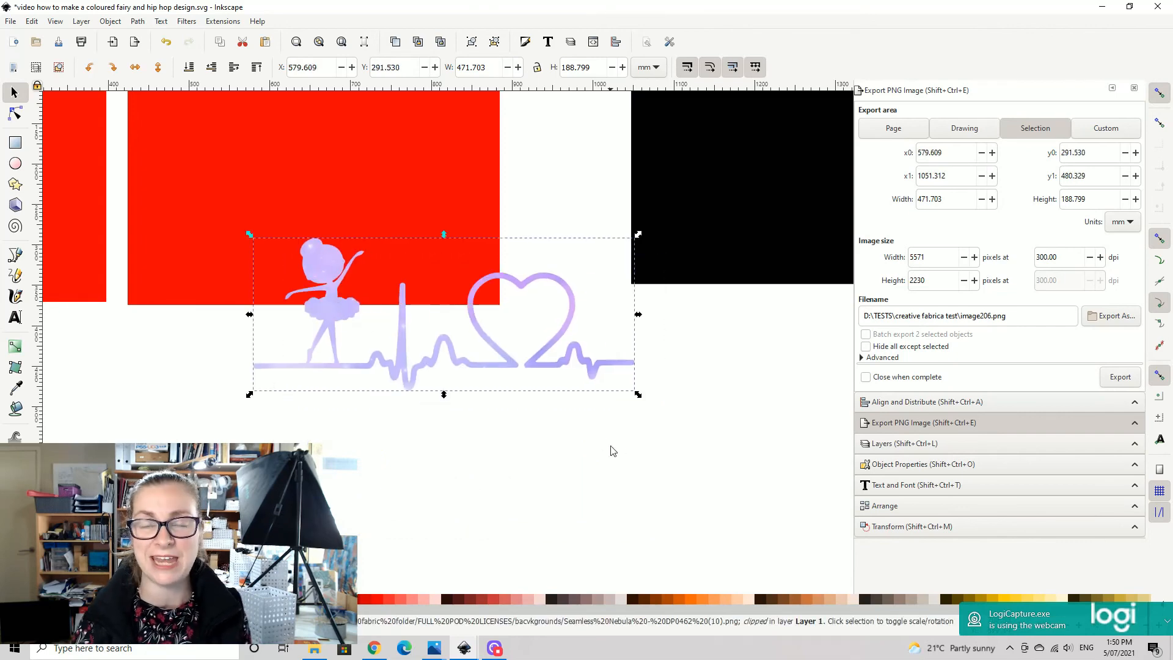